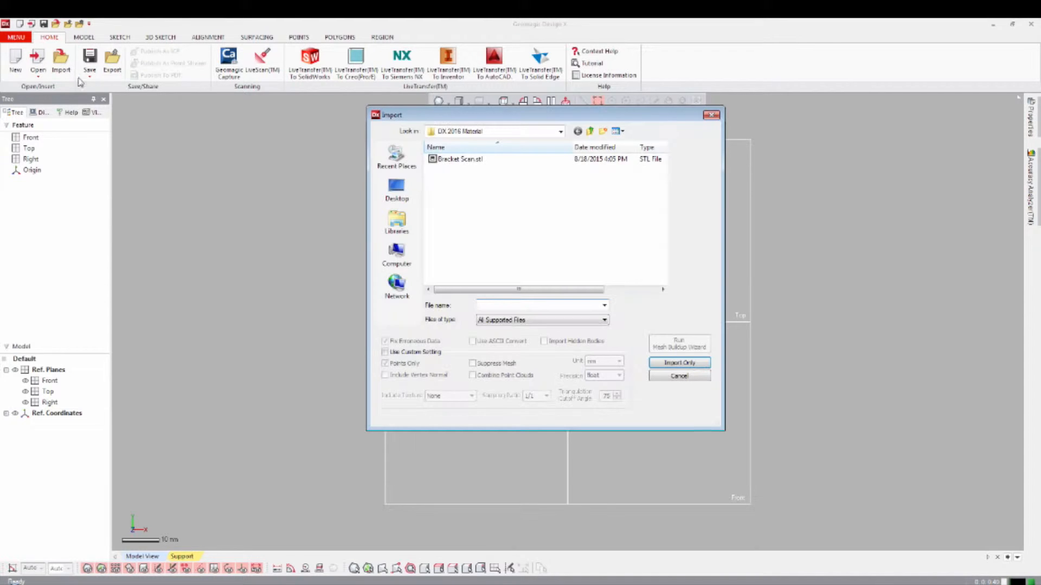
Import the mesh file Bracket Scan.stl without running the Mesh Buildup Wizard.
left_click(461, 159)
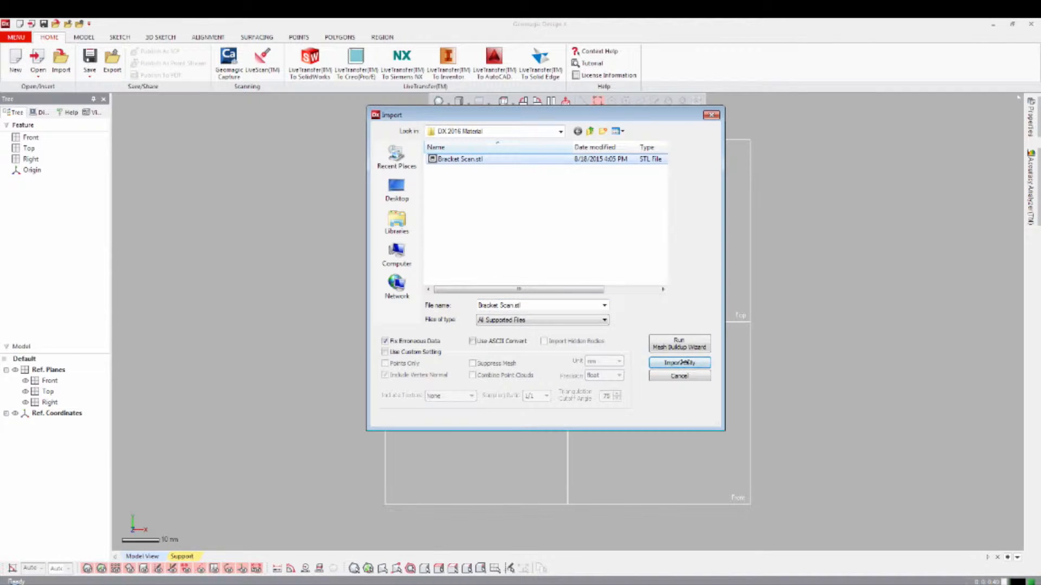
left_click(681, 362)
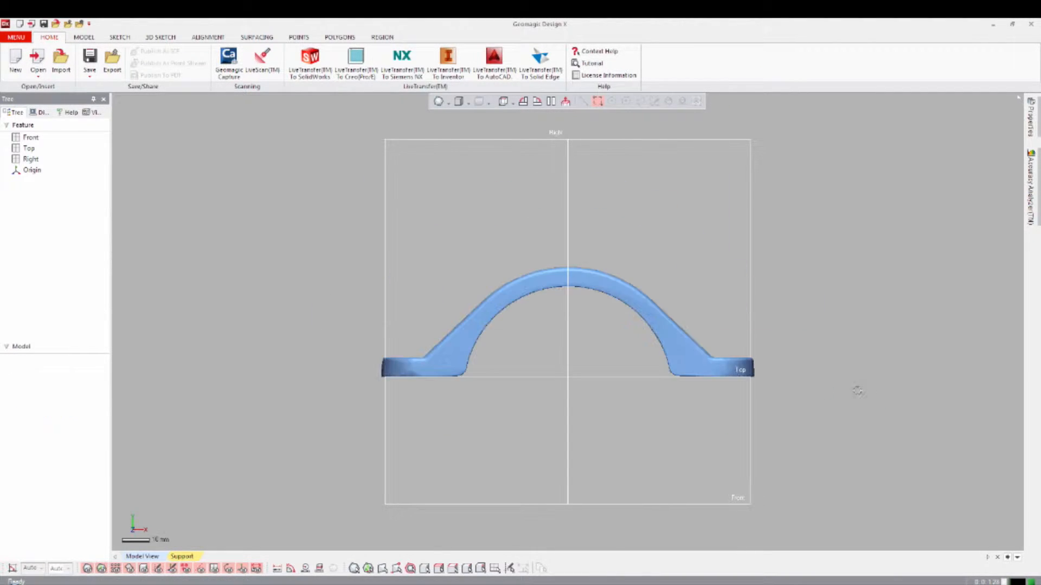
right_click_drag(724, 409, 638, 487)
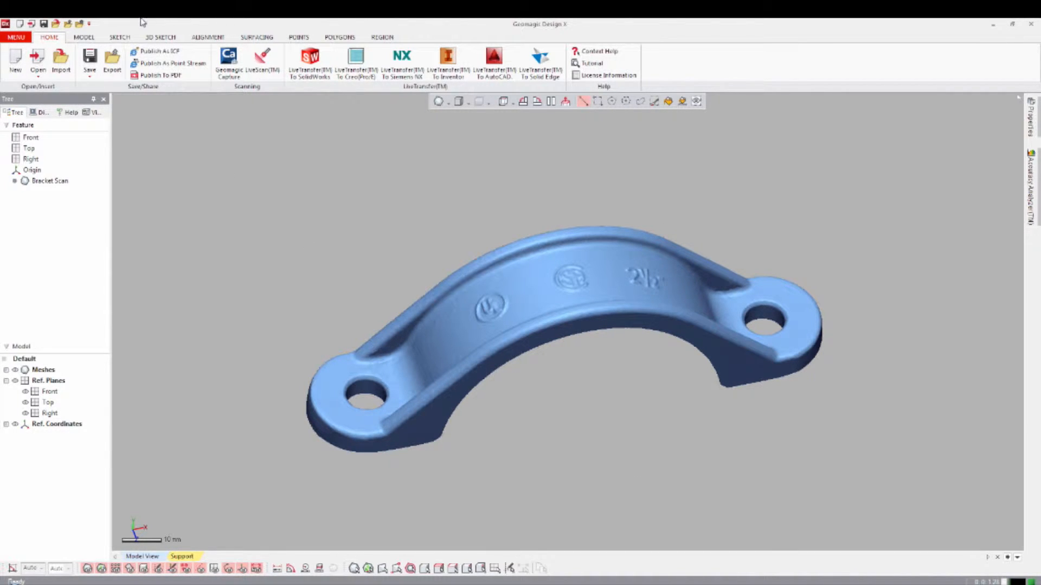
left_click(84, 37)
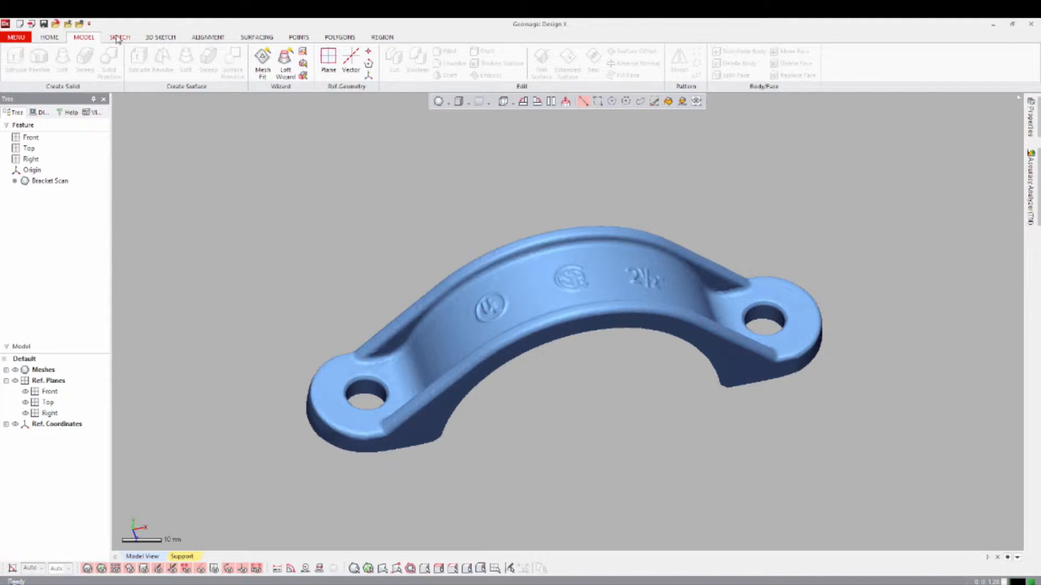
left_click(119, 37)
left_click(160, 38)
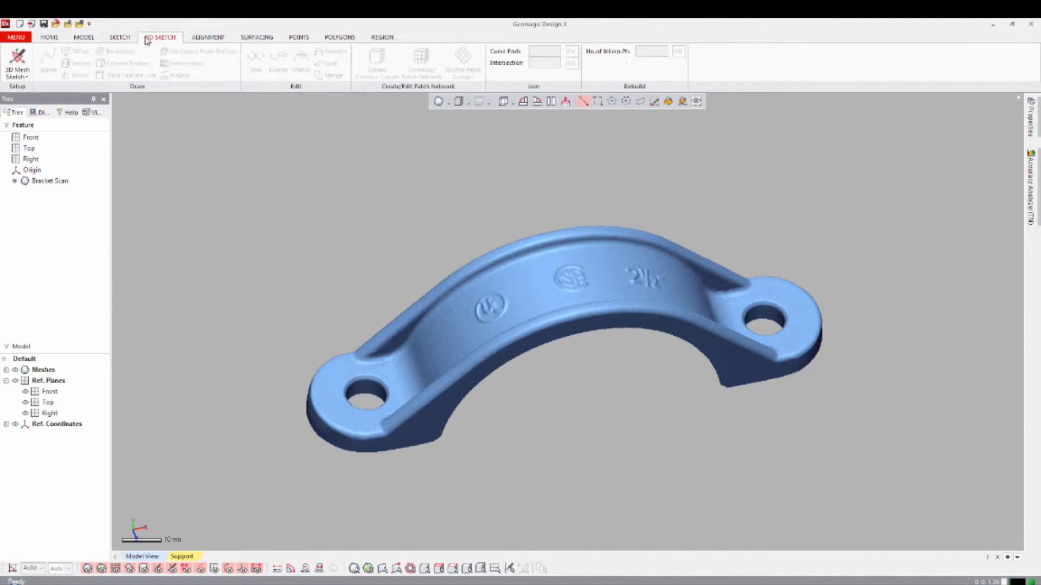
left_click(206, 39)
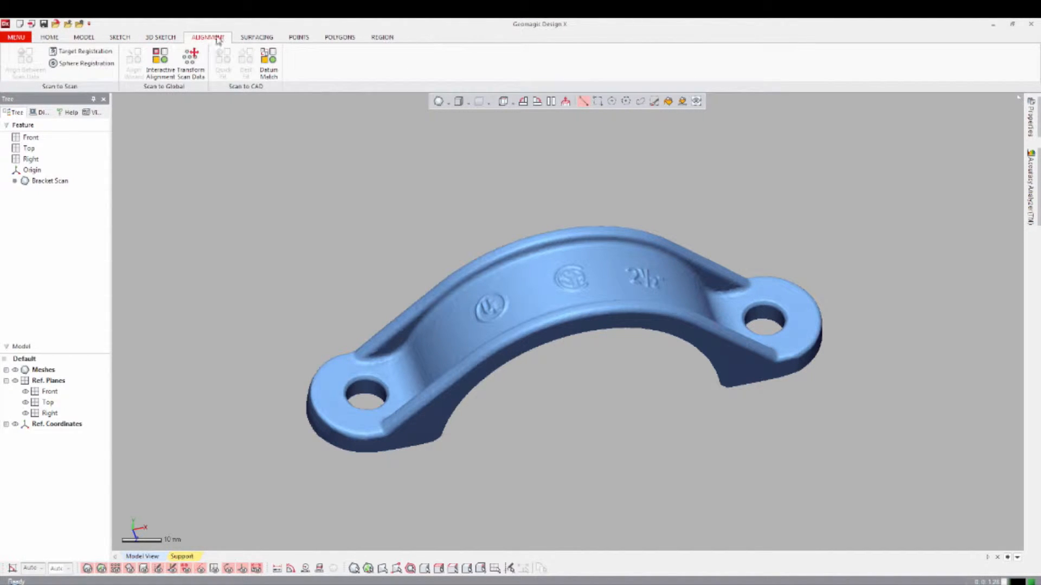
left_click(252, 39)
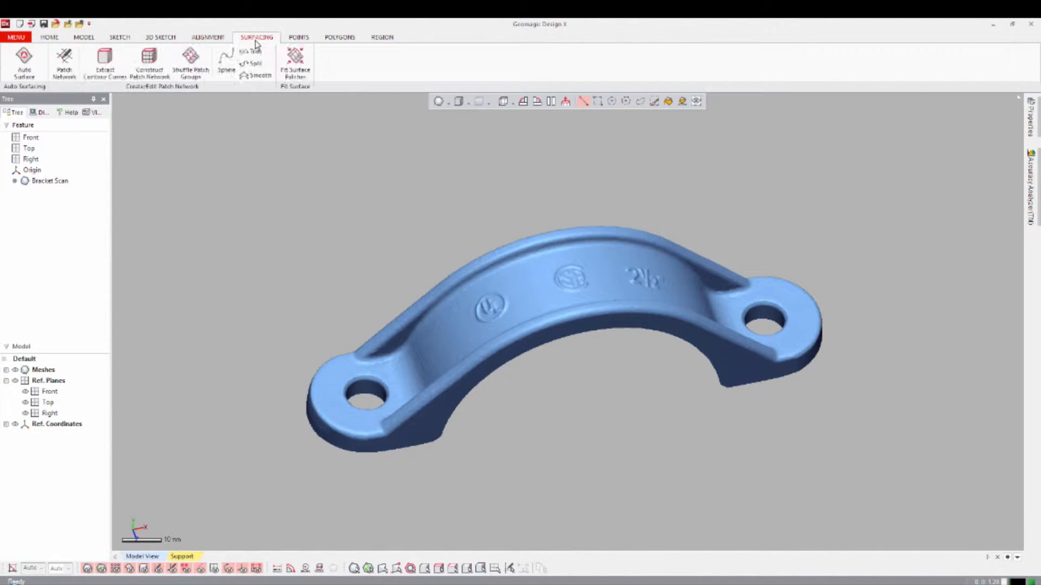
left_click(300, 41)
left_click(329, 40)
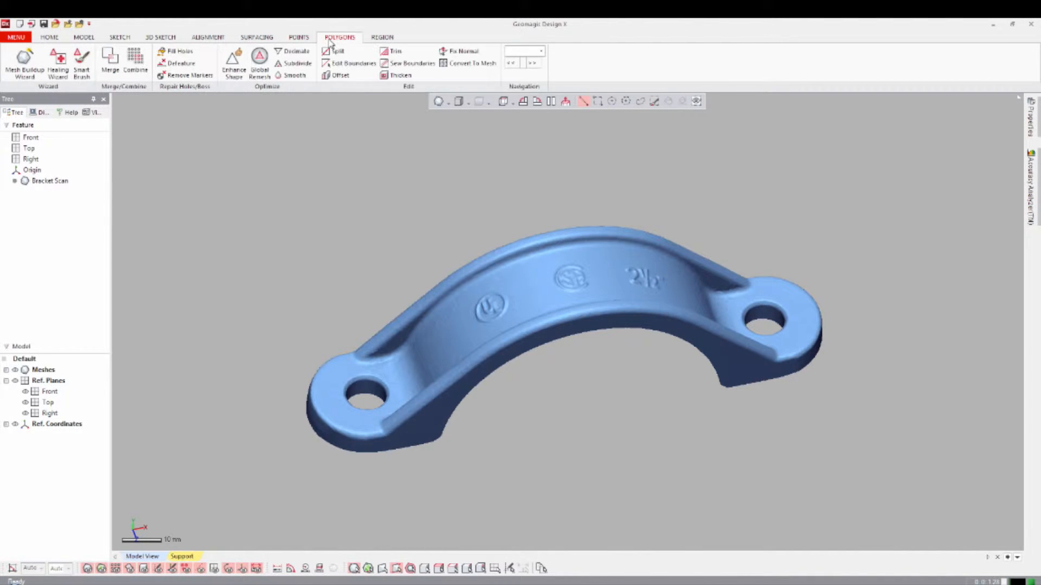
Auto Segment the bracket mesh into regions, merging same primitive shapes.
left_click(382, 39)
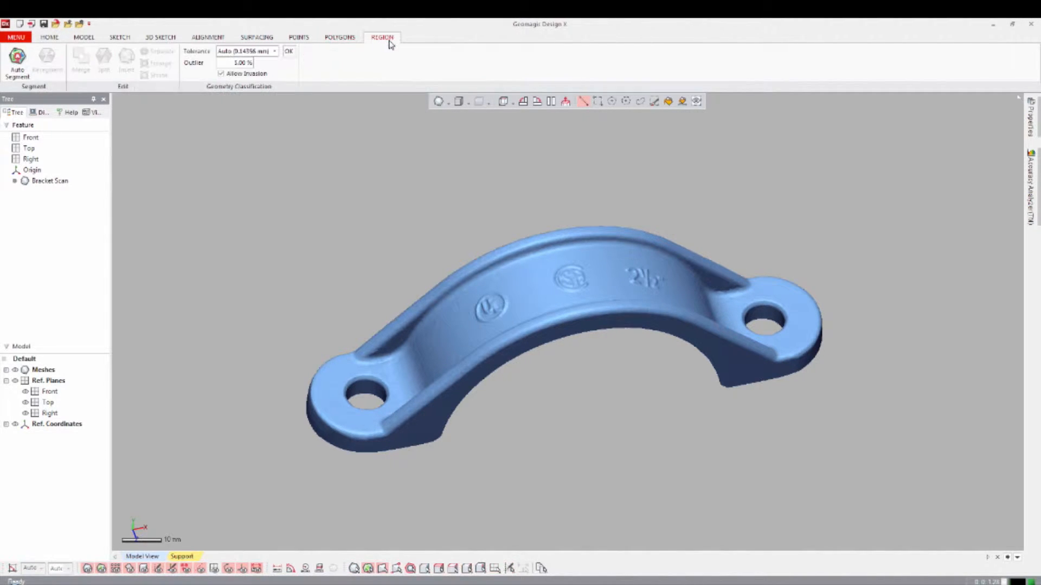
left_click(17, 62)
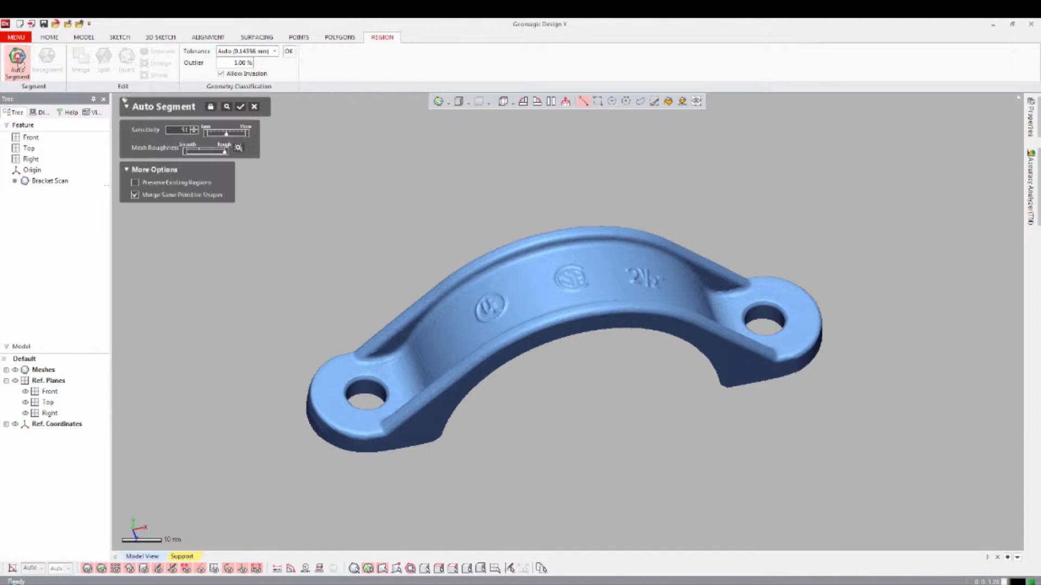
left_click(241, 107)
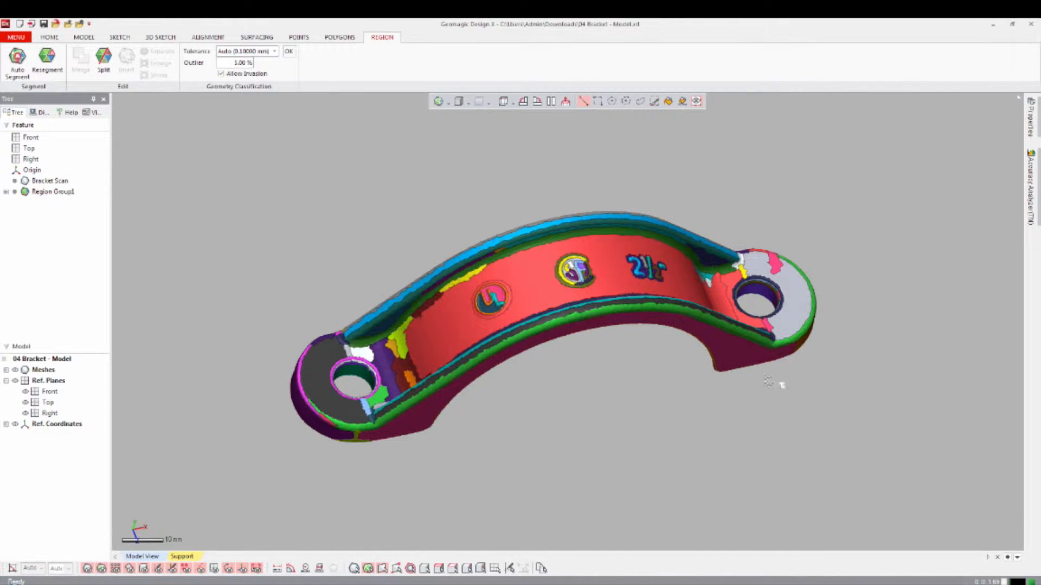
right_click_drag(655, 436, 531, 257)
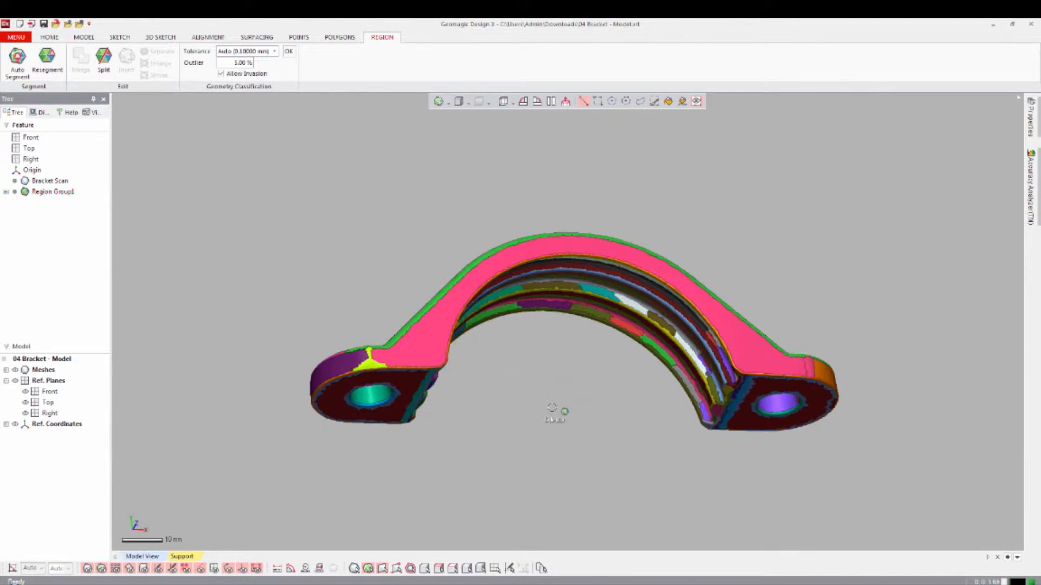
right_click_drag(579, 349, 573, 468)
Set up an Extrusion Wizard from the bracket's flat side region, using the flat underside of the feet as the side target.
left_click(84, 38)
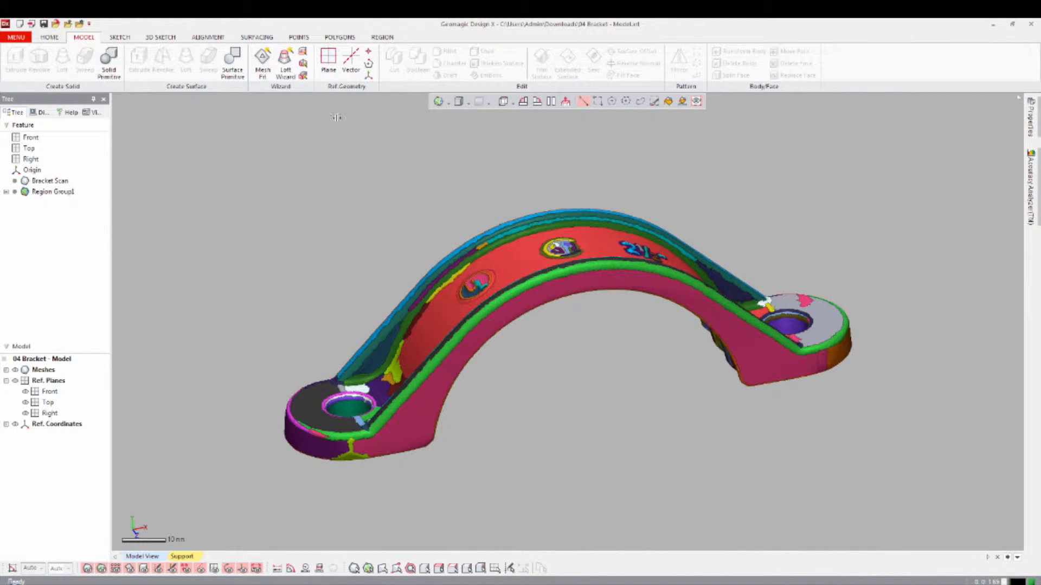
right_click(429, 395)
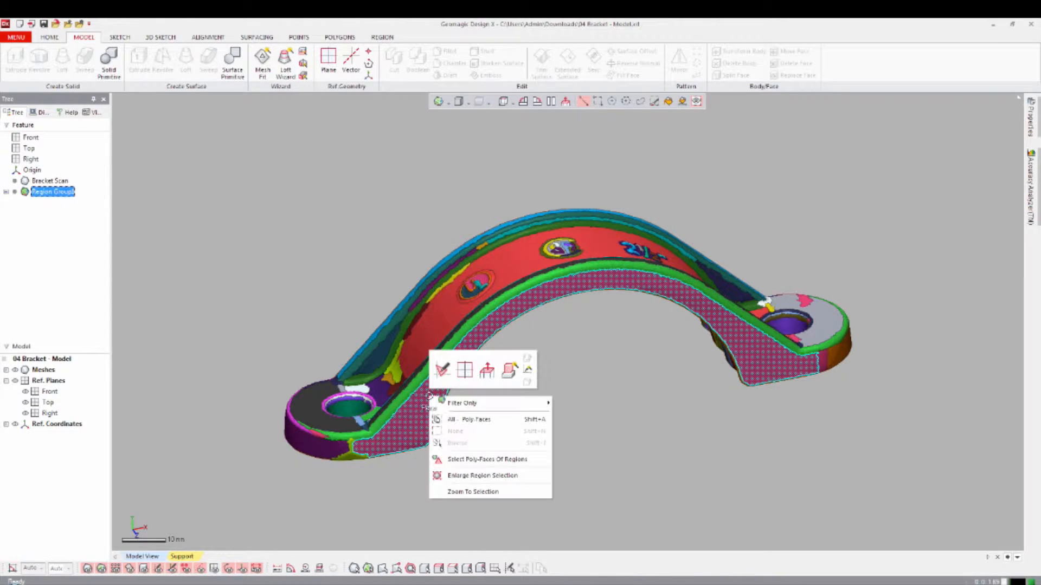
left_click(508, 374)
left_click(182, 127)
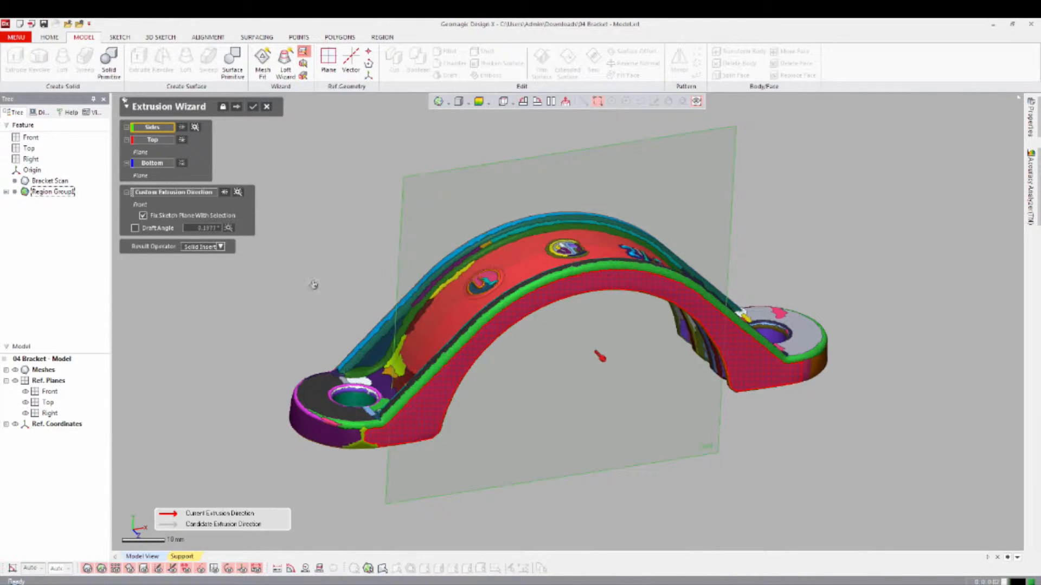
right_click_drag(542, 392, 515, 294)
left_click(392, 371)
right_click_drag(392, 371, 591, 428)
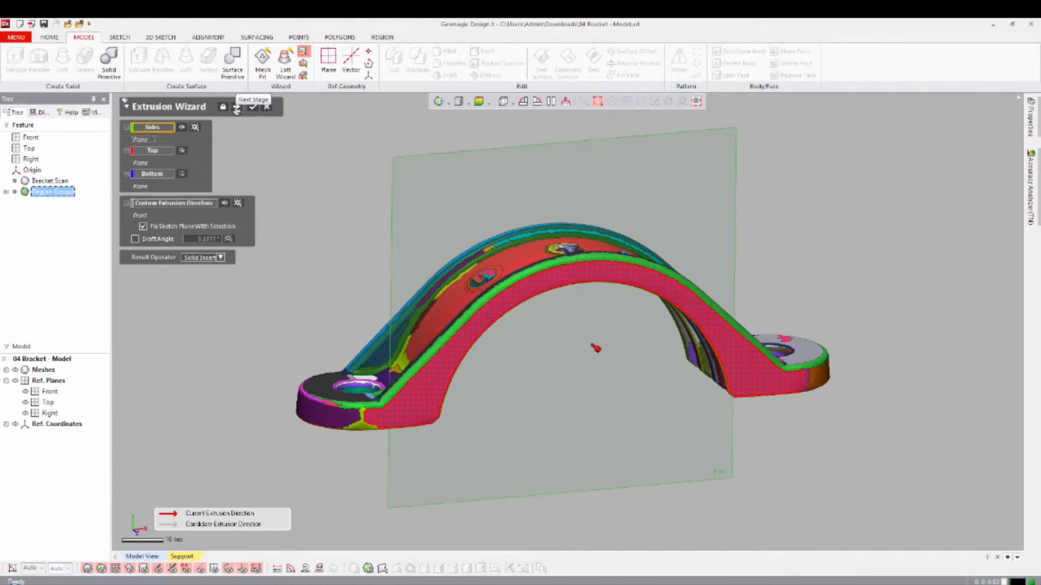
Generate and apply the extrusion as an inserted solid block enclosing the bracket.
left_click(237, 108)
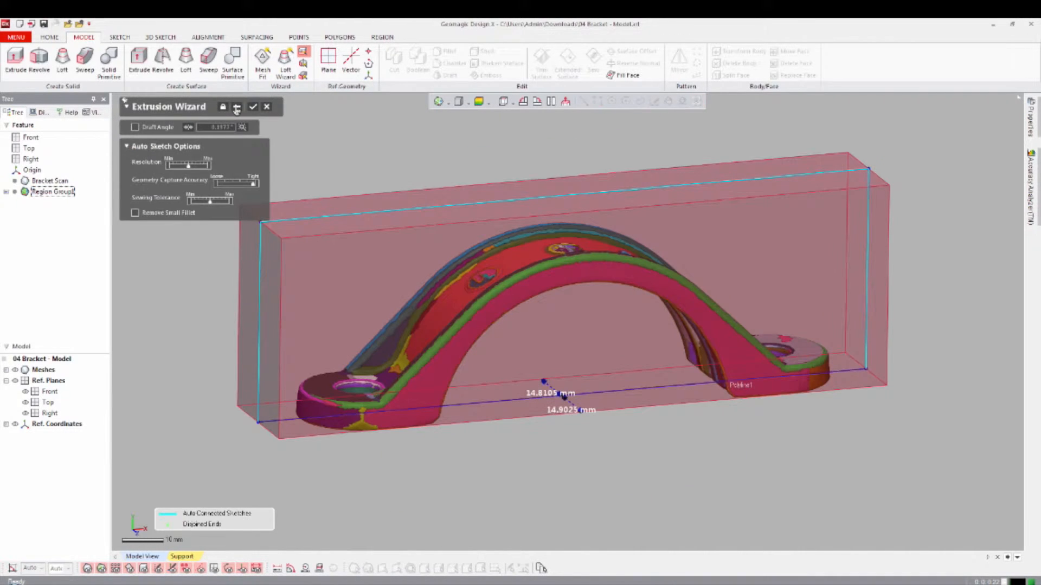
right_click_drag(411, 335, 418, 160)
left_click(253, 108)
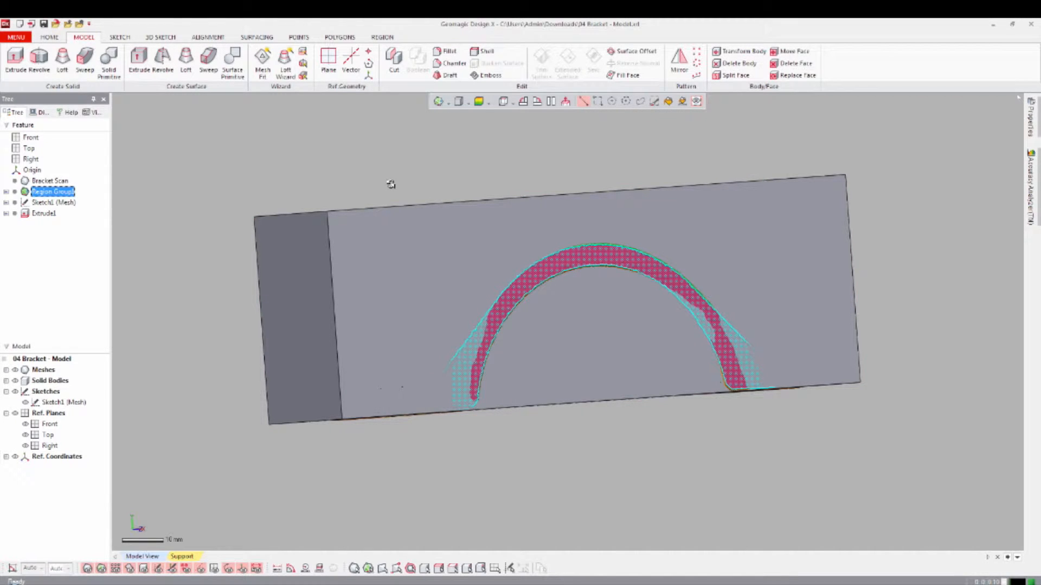
right_click_drag(391, 181, 445, 206)
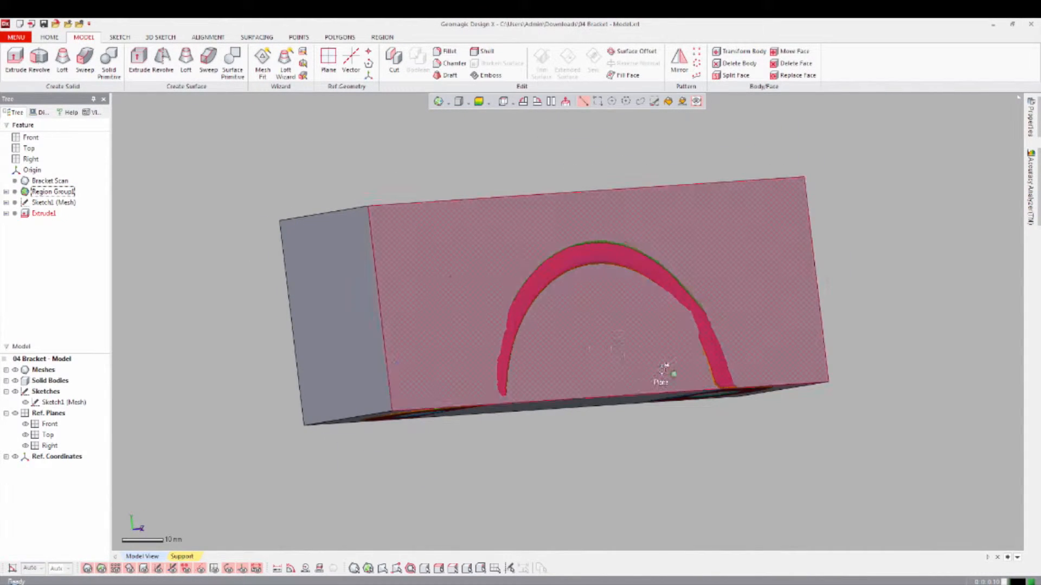
Hide the solid block and start a Revolution Wizard from a cylindrical groove region on the bracket's inner surface.
key("ctrl+5")
right_click_drag(662, 387, 558, 259)
left_click(557, 259)
right_click(558, 259)
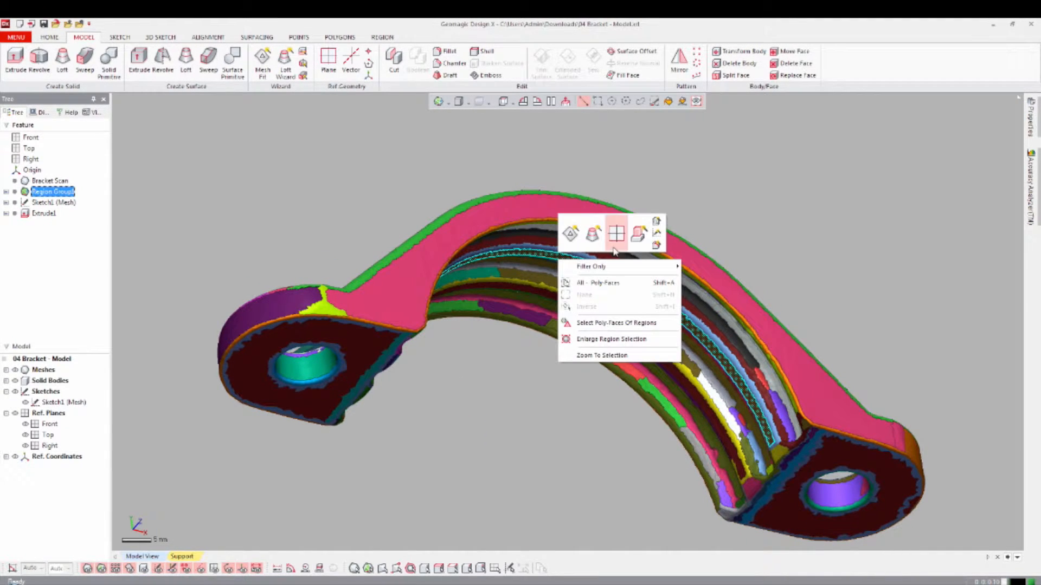
left_click(639, 238)
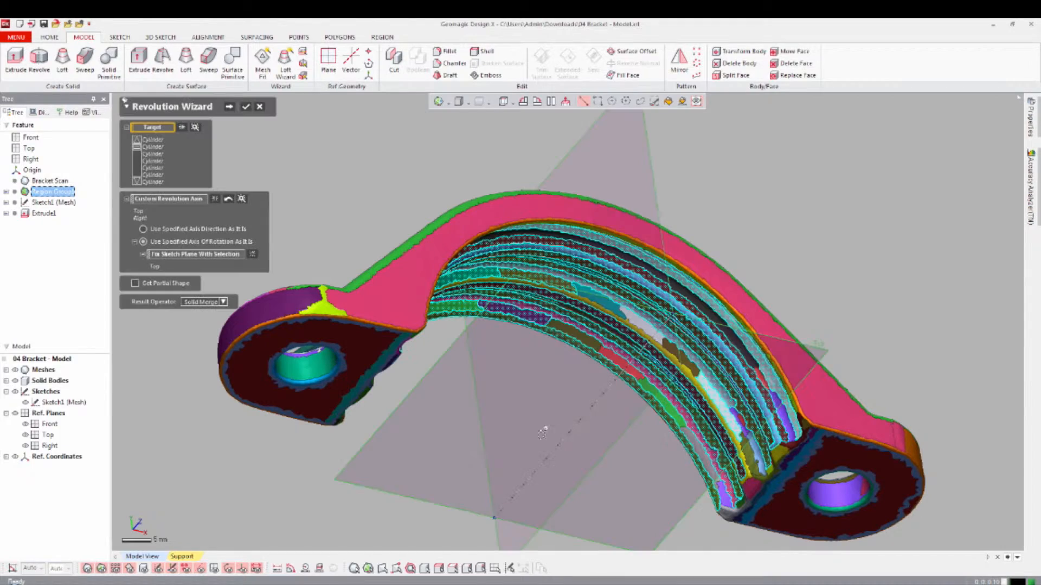
Remove the outer-face regions of the arch from the revolution targets, checking the selection with the mesh hidden.
right_click_drag(569, 305, 482, 272)
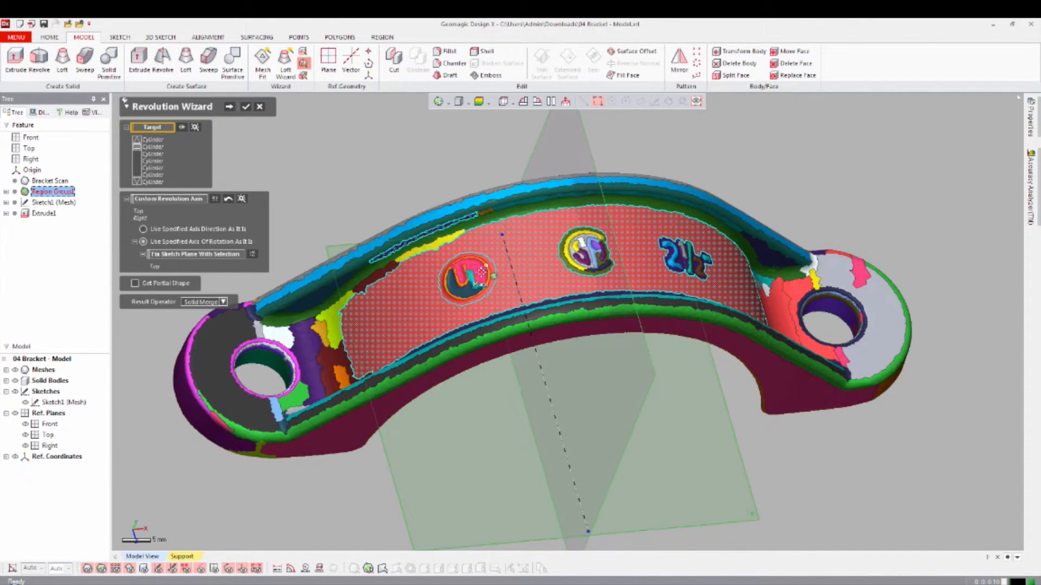
left_click(486, 241)
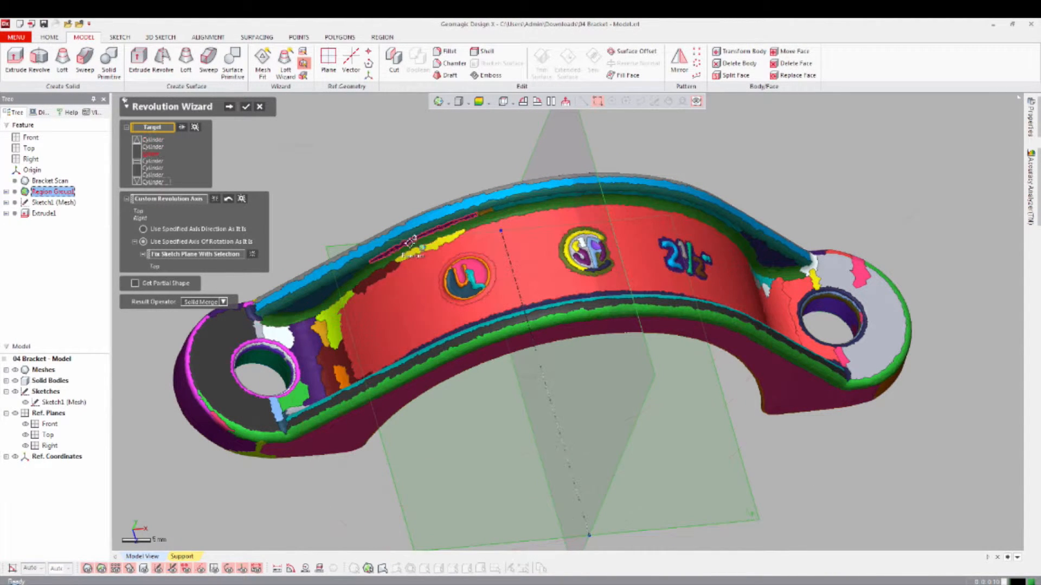
scroll(618, 406, "down", 1)
scroll(618, 407, "up", 1)
key("ctrl+1")
key("ctrl+2")
right_click_drag(618, 406, 541, 176)
scroll(532, 362, "up", 3)
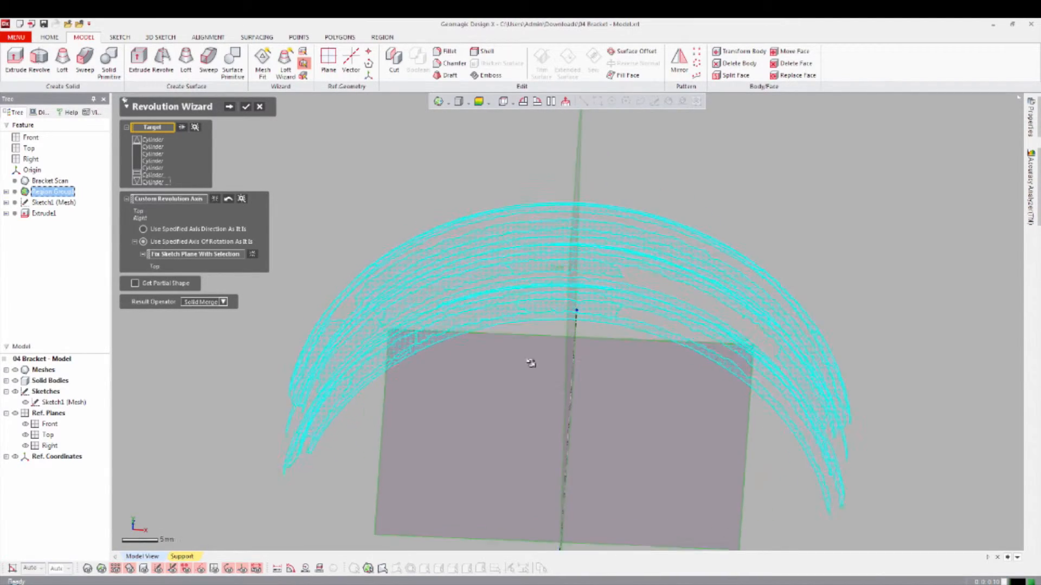
Set the custom revolution axis to Use Specified Axis Direction As It Is.
left_click(144, 229)
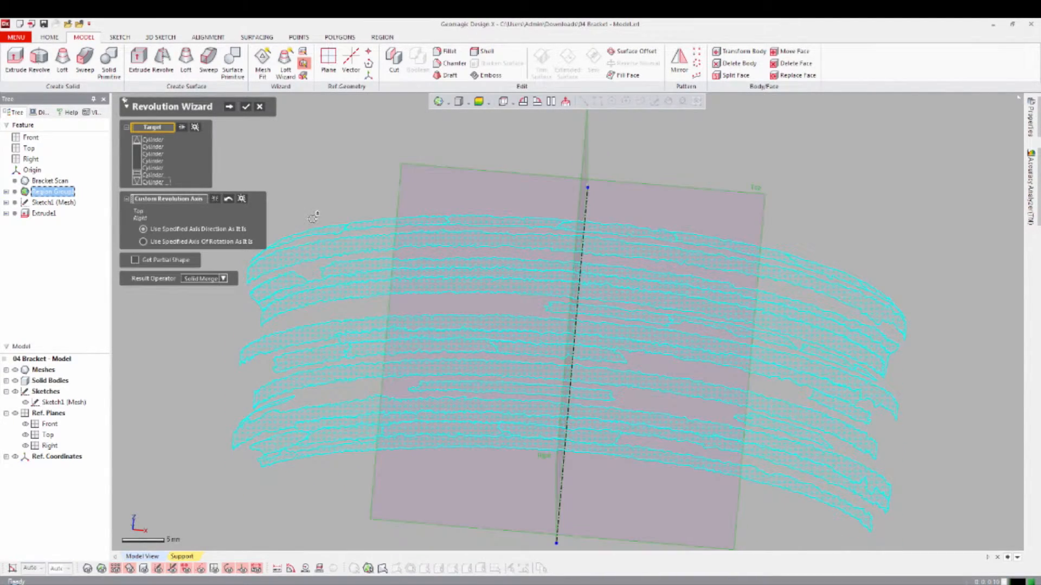
key("ctrl+1")
key("ctrl+2")
Add the missing groove regions on the inside of the arch to the revolution targets.
left_click(444, 254)
left_click(372, 257)
key("ctrl+1")
key("ctrl+2")
key("ctrl+1")
key("ctrl+2")
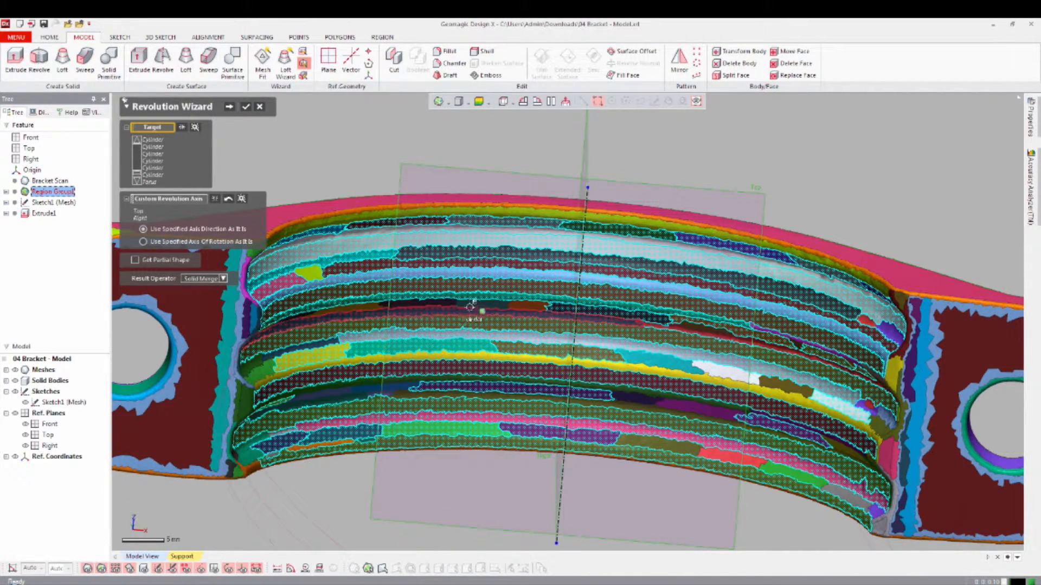
left_click(456, 302)
left_click(468, 395)
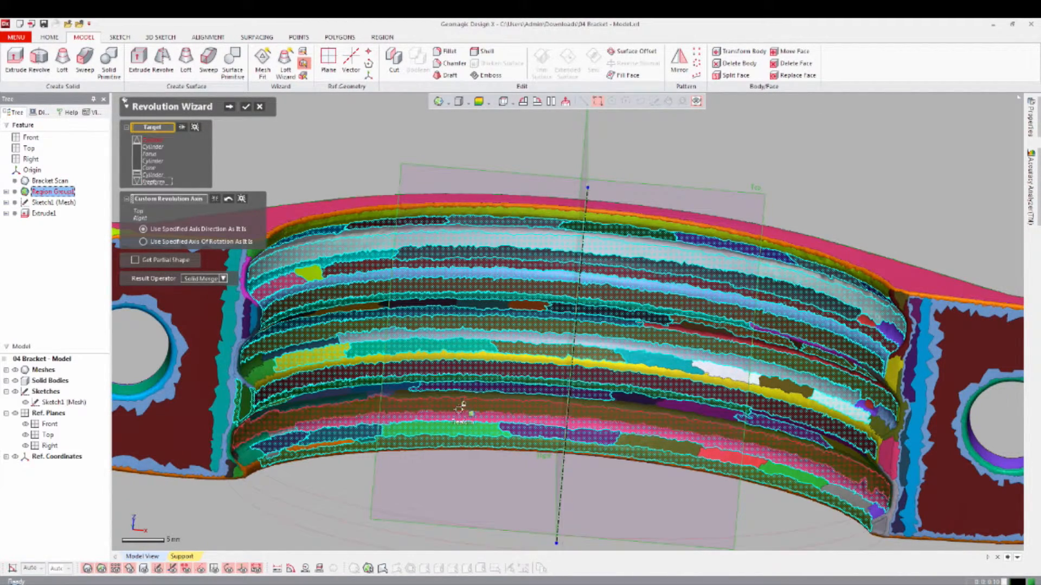
left_click(454, 208)
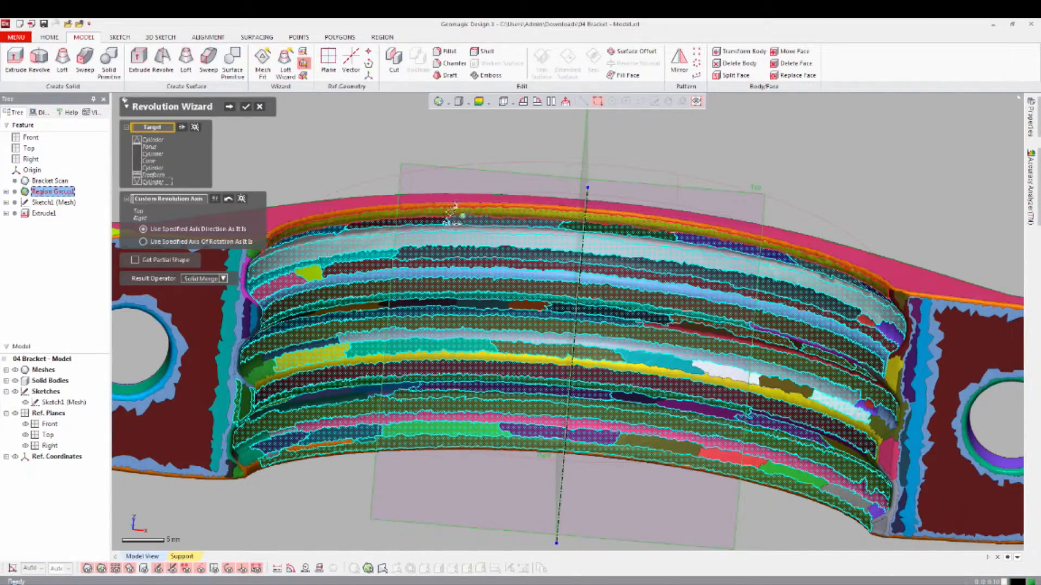
Set the revolution's result operator to Solid Cut.
scroll(559, 320, "down", 3)
right_click_drag(717, 406, 689, 347)
scroll(689, 347, "down", 2)
left_click(219, 279)
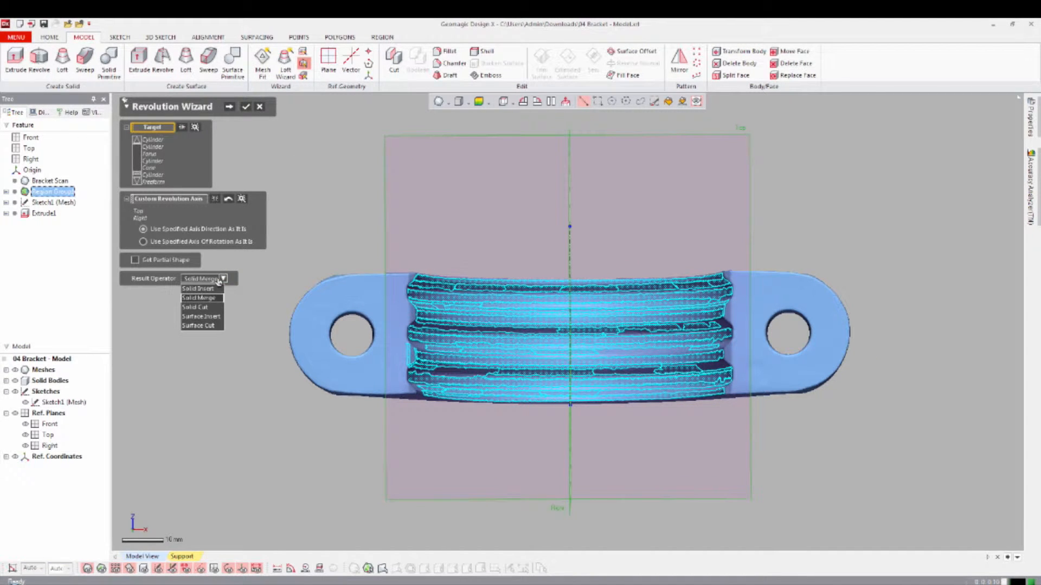
left_click(219, 310)
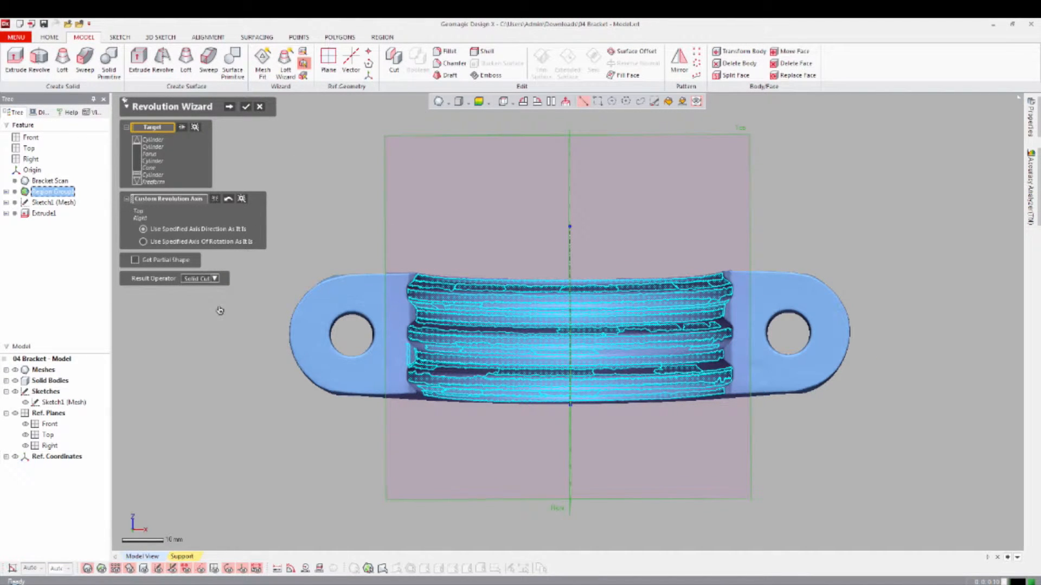
Generate the revolved groove profile and apply it as a cut through the extruded block.
left_click(231, 107)
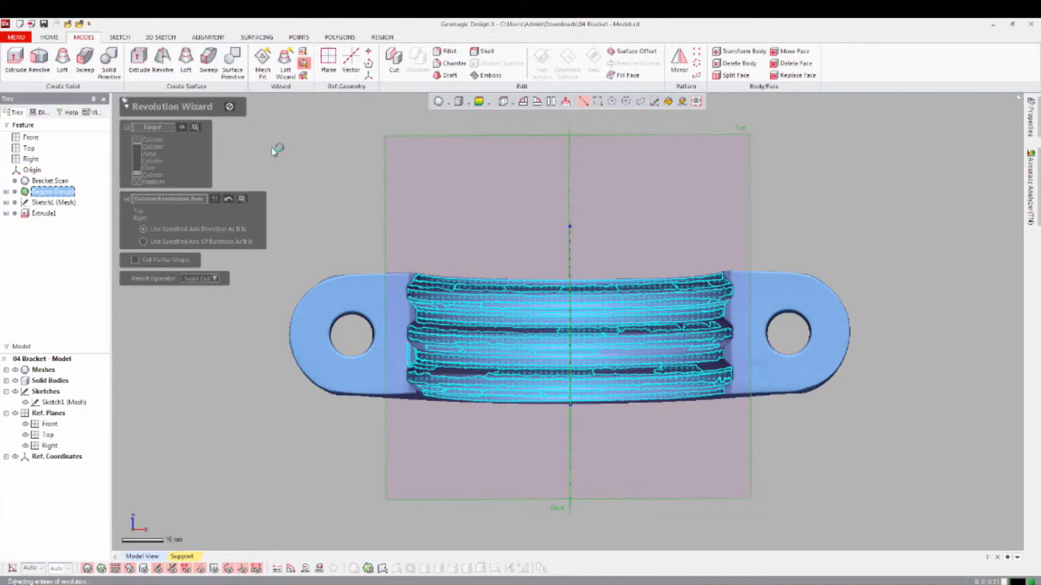
right_click_drag(564, 336, 624, 343)
left_click(254, 106)
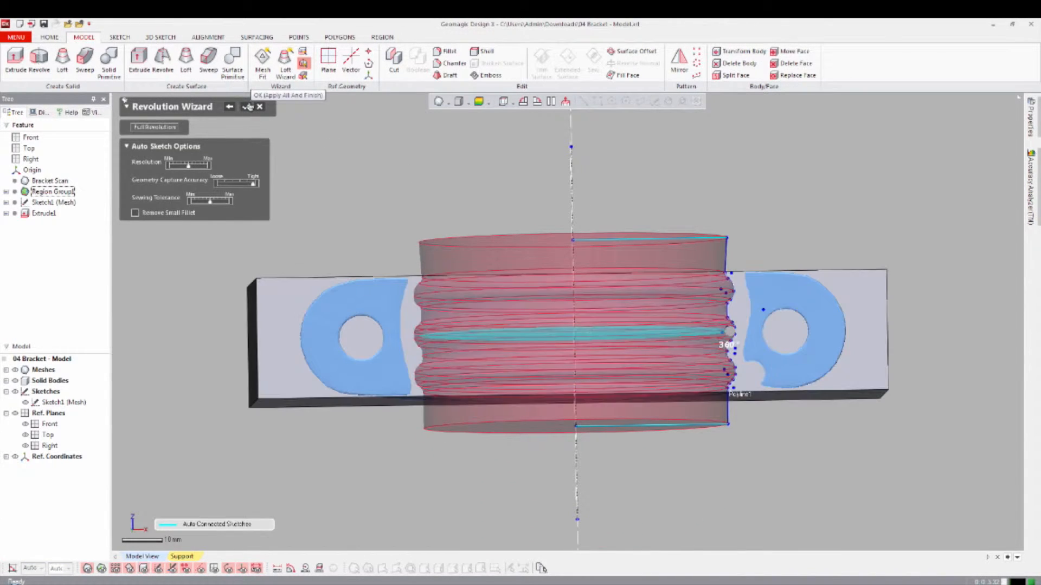
right_click_drag(345, 238, 543, 300)
scroll(534, 271, "up", 4)
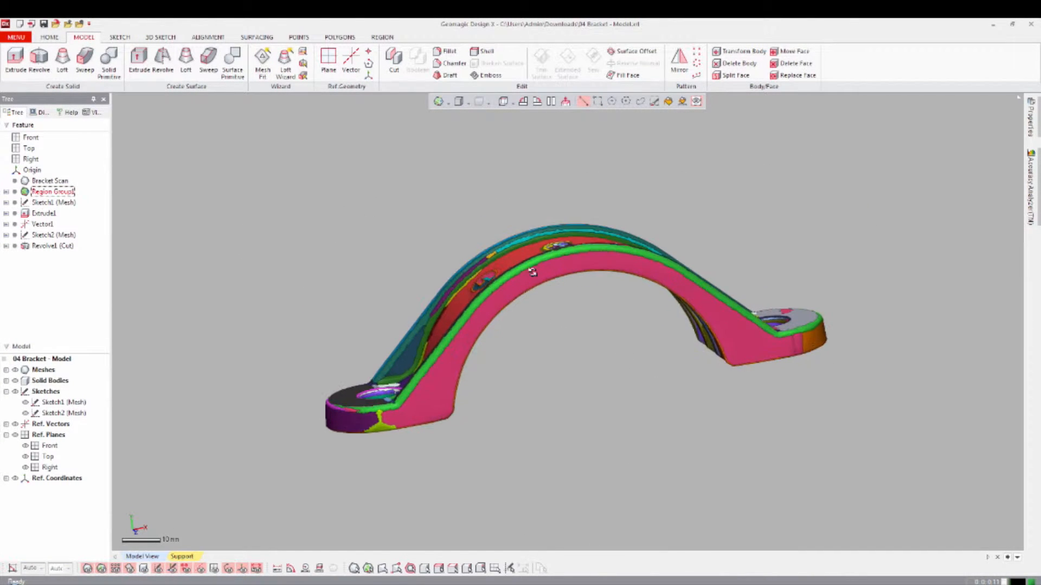
Start an Extrusion Wizard from the bracket's front side face and add both arch rim top regions and both tab top faces as sides.
mouse_move(551, 264)
right_mouse_down()
mouse_move(560, 258)
mouse_move(553, 245)
right_mouse_up()
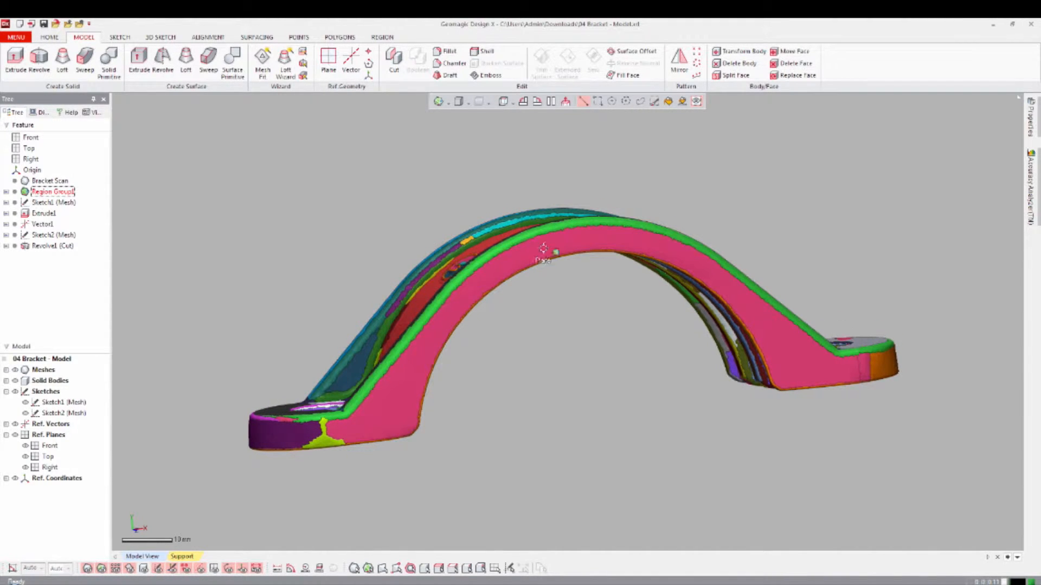
left_click(535, 255)
right_click(534, 257)
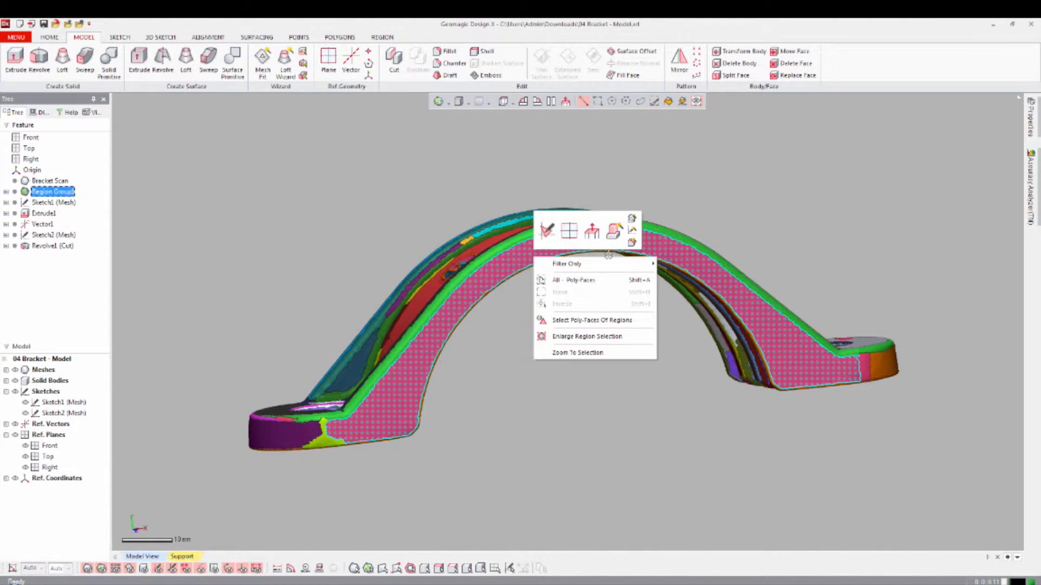
left_click(613, 231)
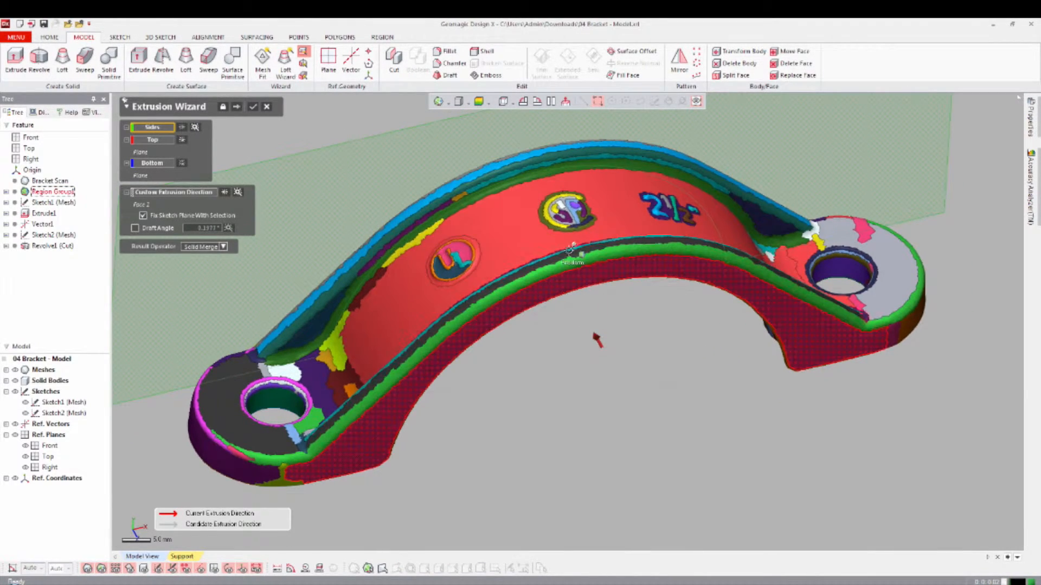
left_click(569, 252)
left_click(511, 156)
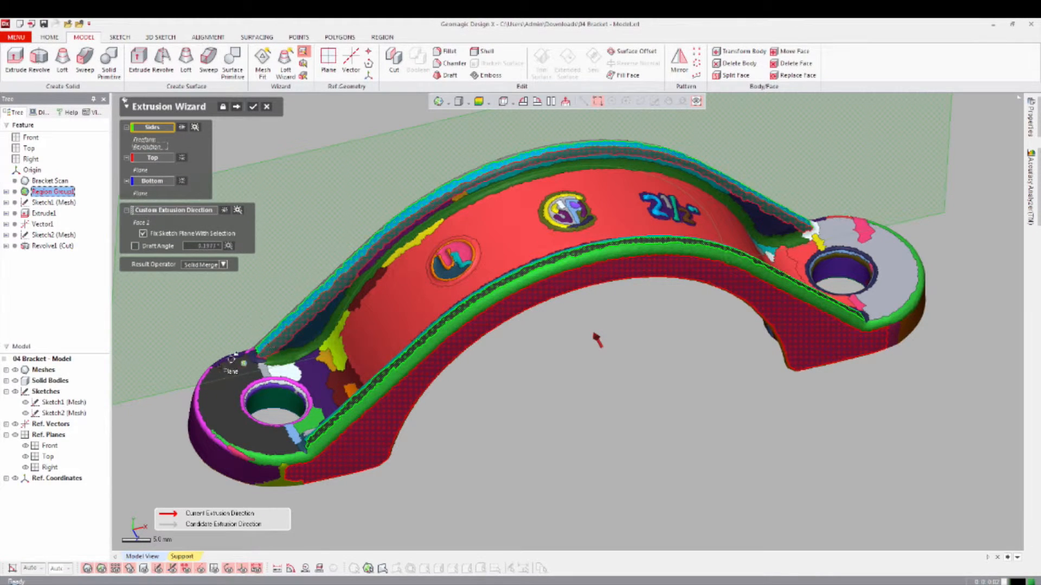
Set the extrusion's result operator to Solid Cut and clear its top and bottom targets.
left_click(199, 279)
left_click(205, 313)
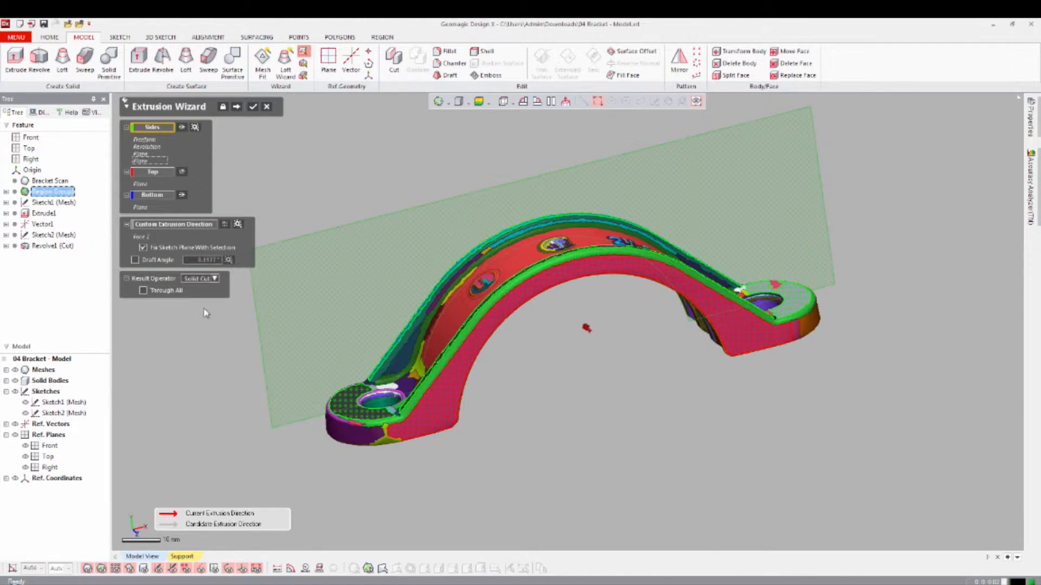
left_click(181, 195)
left_click(182, 172)
Use the Front plane as custom extrusion direction, enable Through All, and generate the extruded cut.
left_click(168, 203)
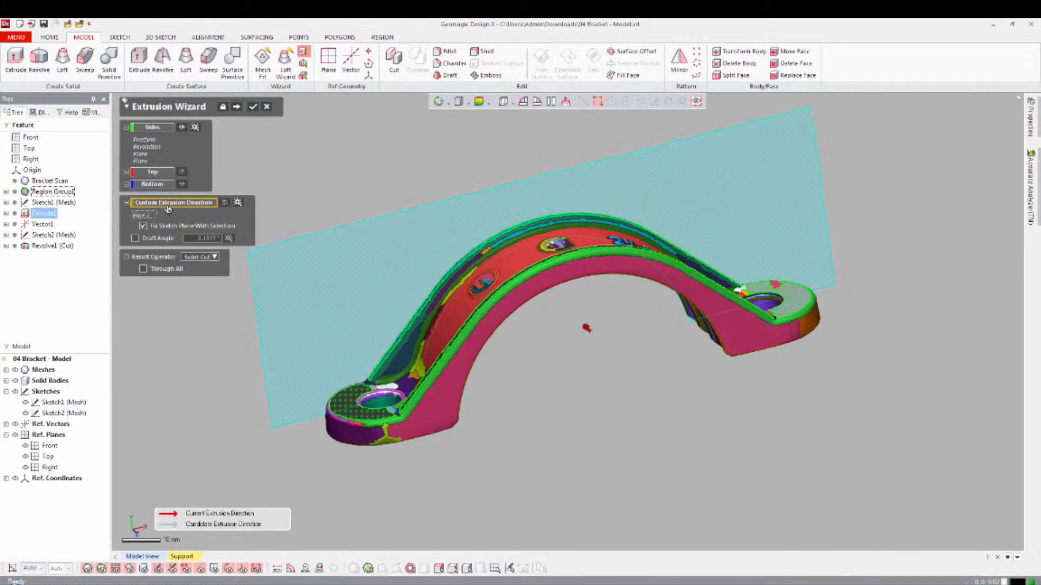
left_click(29, 138)
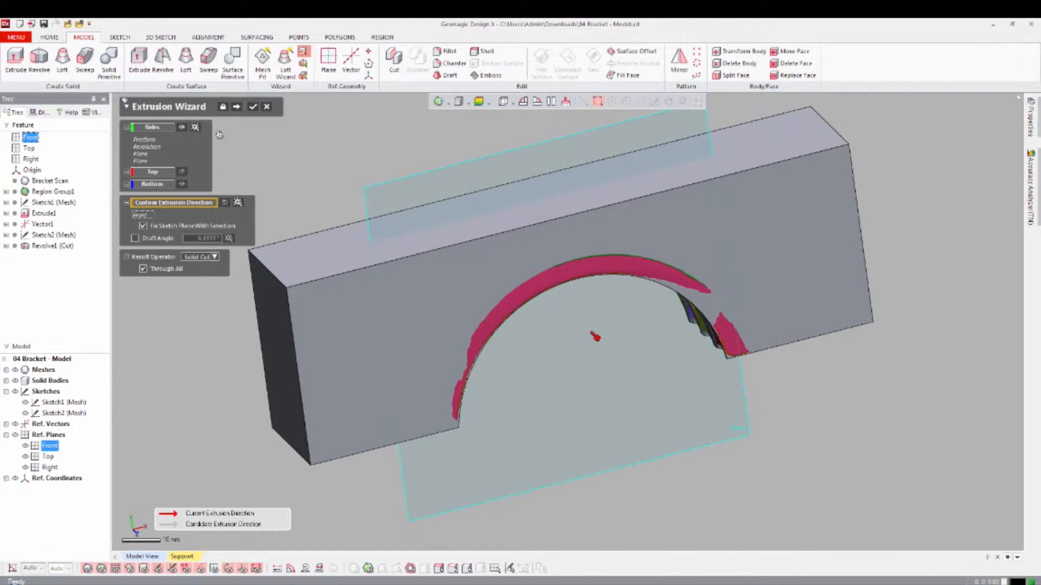
left_click(238, 107)
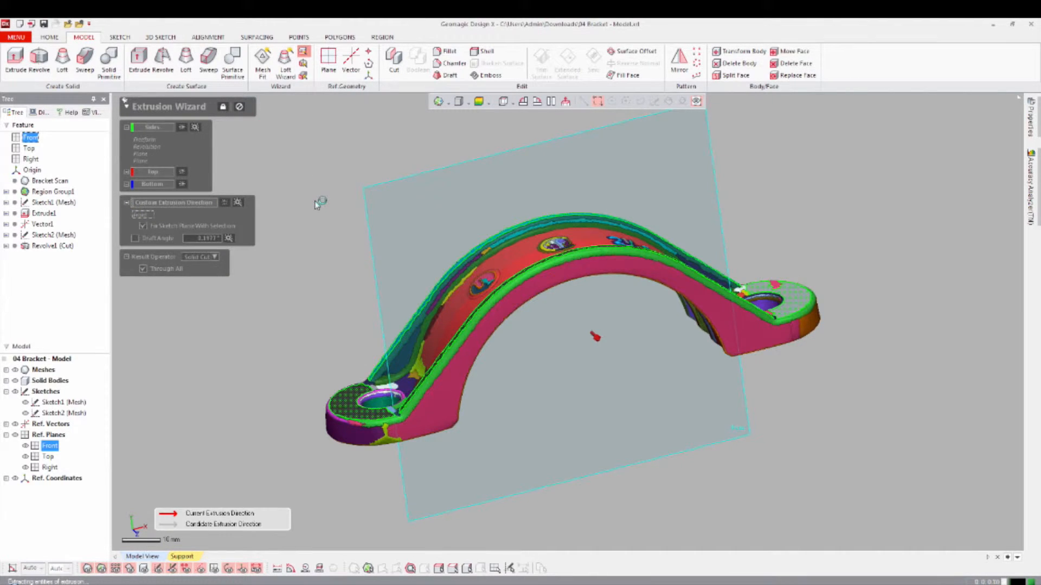
right_click_drag(428, 245, 562, 411)
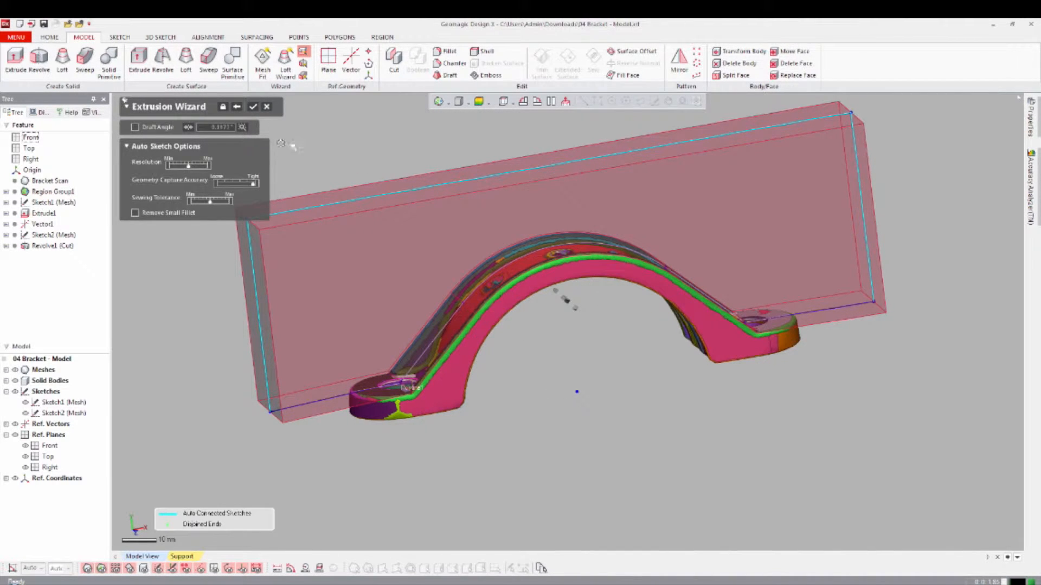
left_click(253, 107)
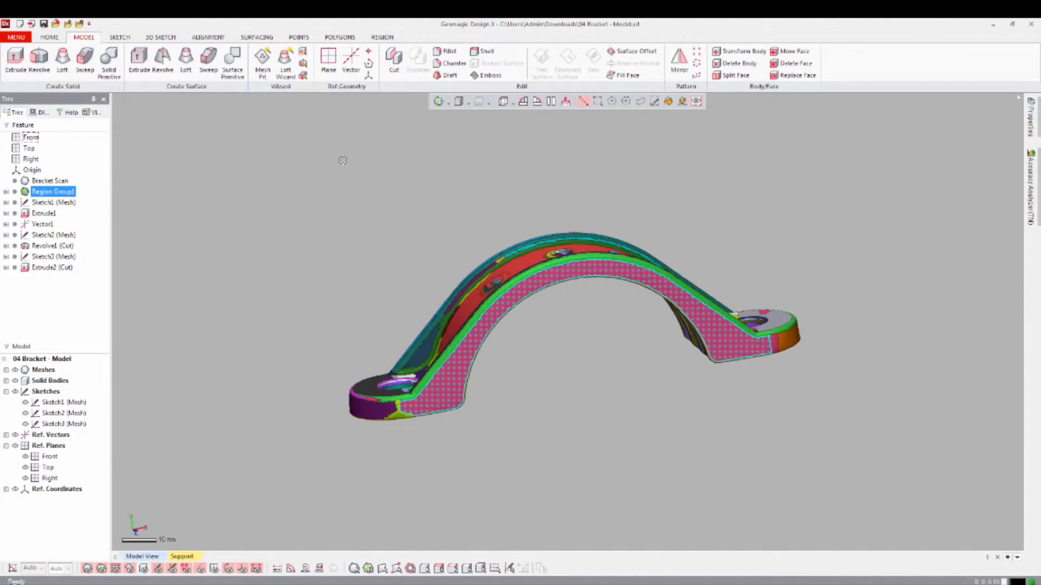
Open the extruded cut's Sketch3 (Mesh) for editing and constrain the lower line over the right tab to horizontal.
mouse_move(350, 227)
right_mouse_down()
mouse_move(645, 373)
mouse_move(684, 490)
mouse_move(623, 456)
mouse_move(619, 391)
mouse_move(693, 406)
right_mouse_up()
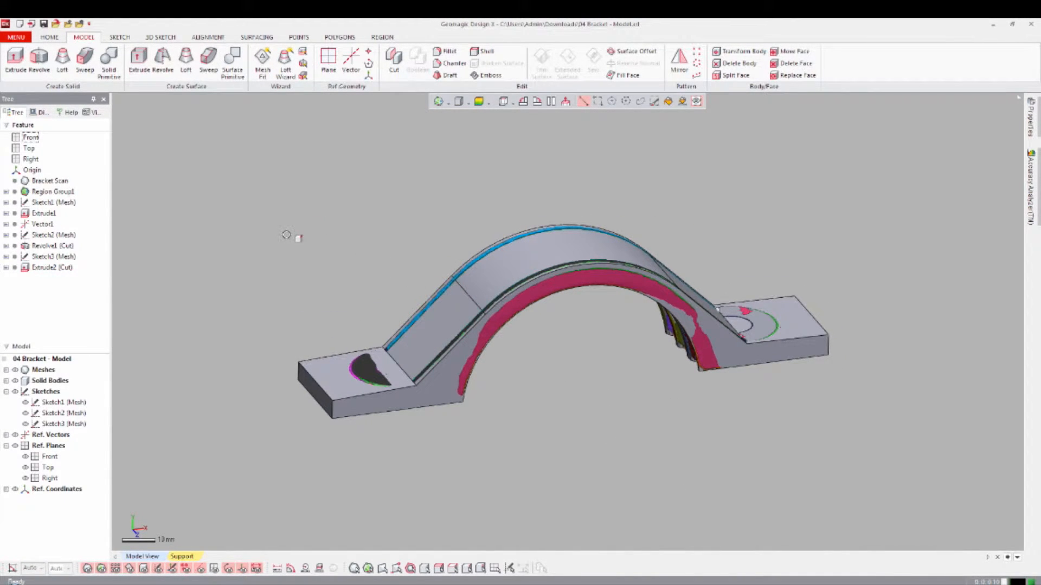
right_click(56, 259)
left_click(76, 264)
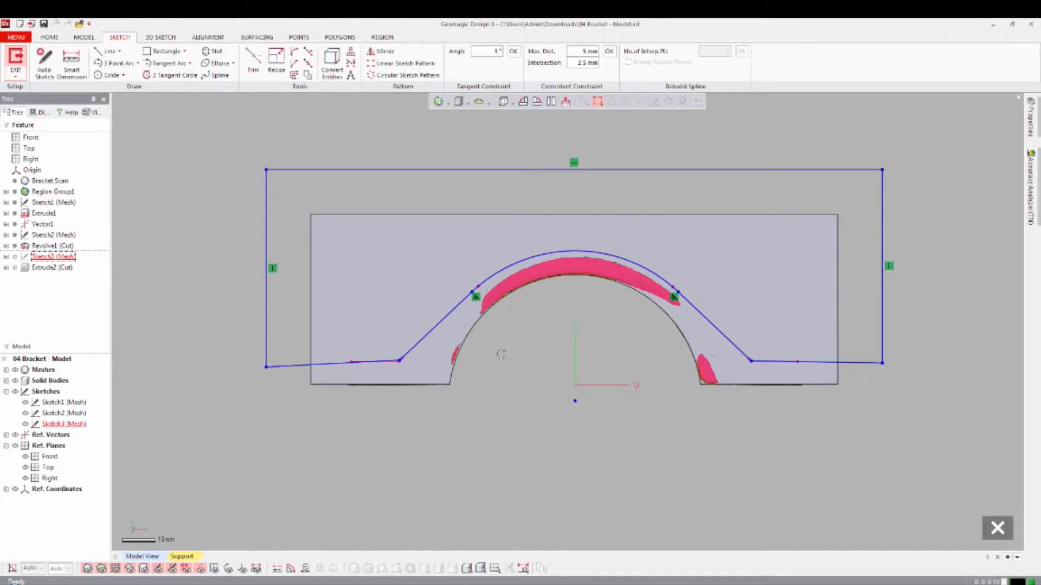
key("ctrl+5")
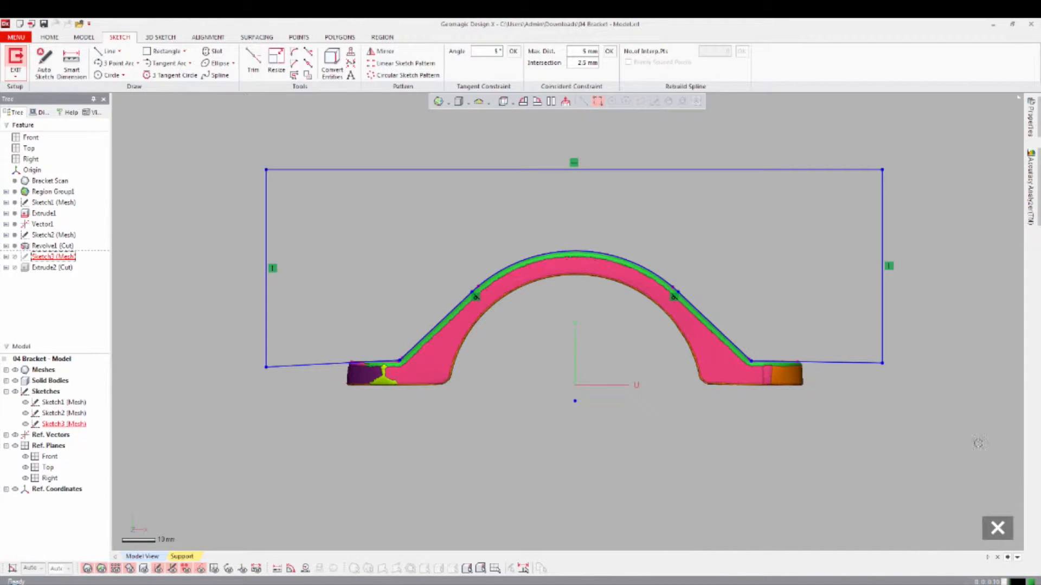
right_click(847, 363)
left_click(856, 335)
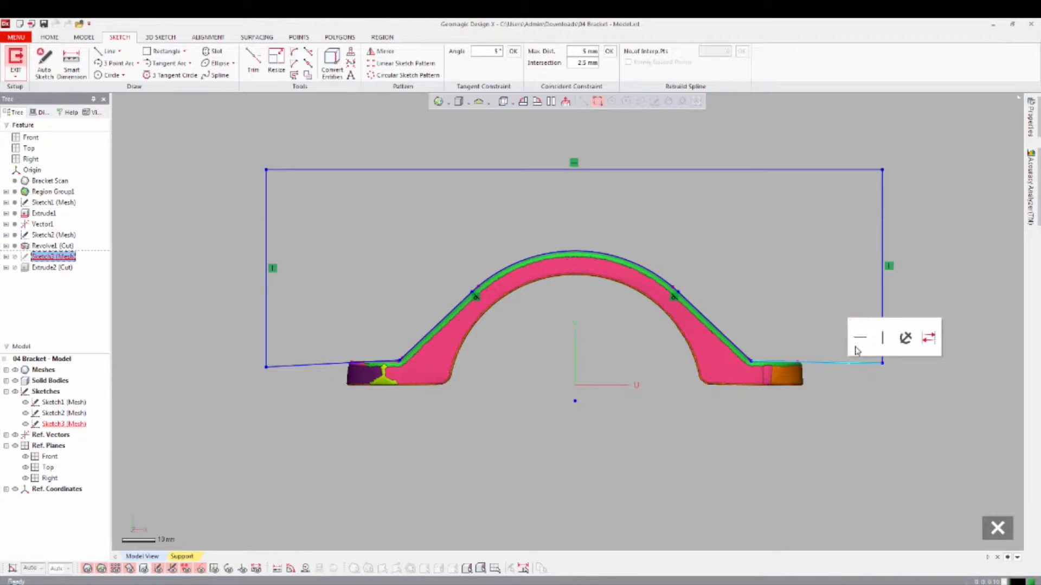
left_click(799, 299)
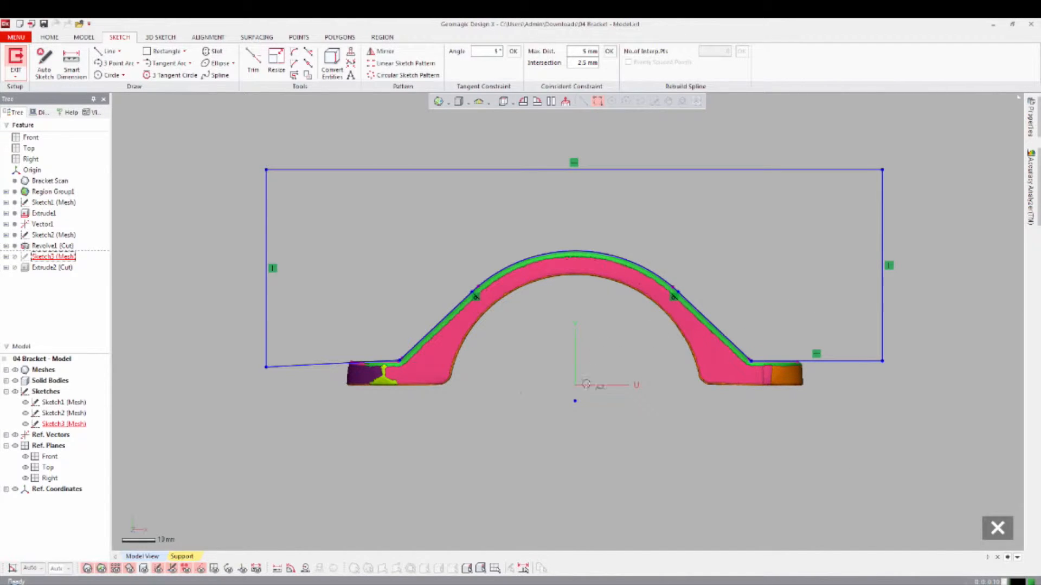
Level the lower profile line over the left tab and constrain it to horizontal.
left_click_drag(266, 367, 267, 361)
right_click(287, 361)
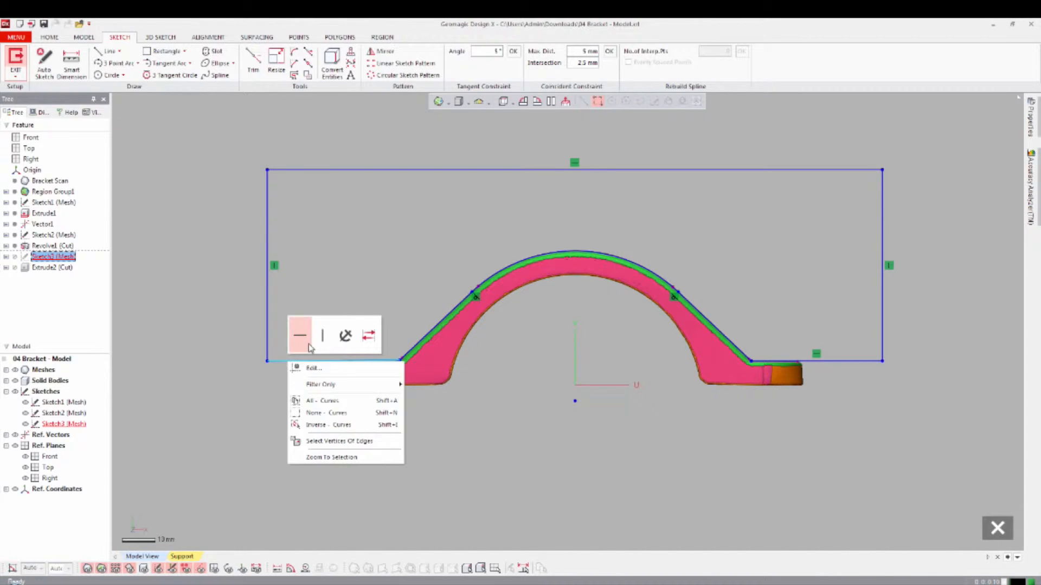
left_click(297, 336)
left_click(515, 473)
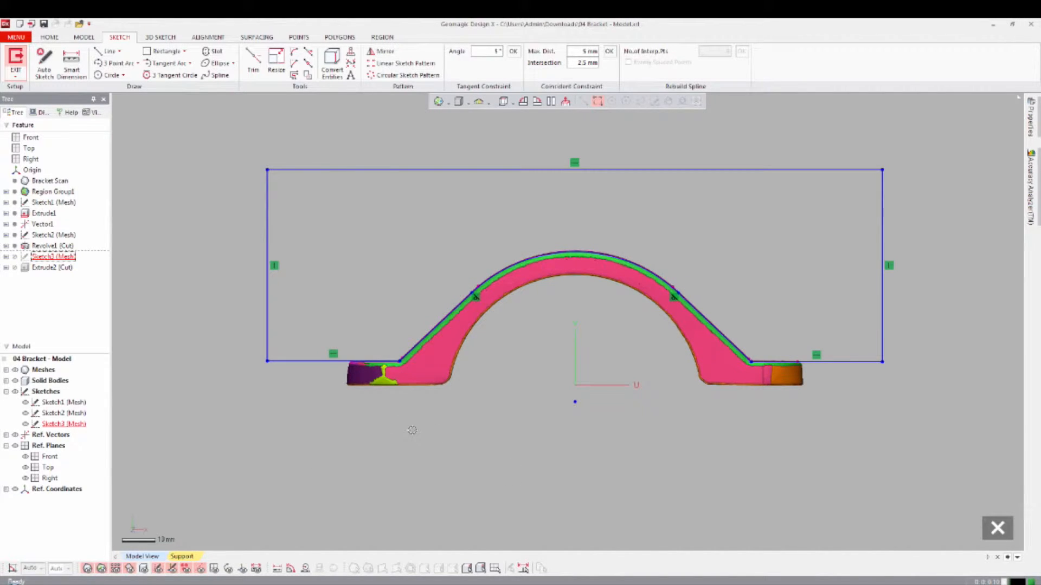
Check the corrected profile with the scan hidden and shown, and exit the sketch to update the cut.
key("ctrl+1")
key("ctrl+2")
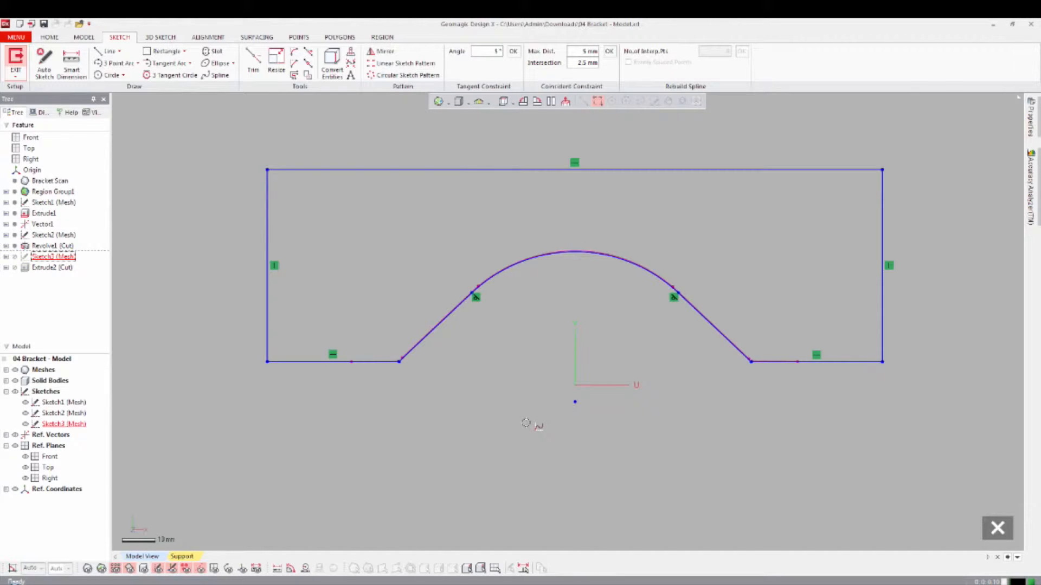
key("ctrl+1")
key("ctrl+2")
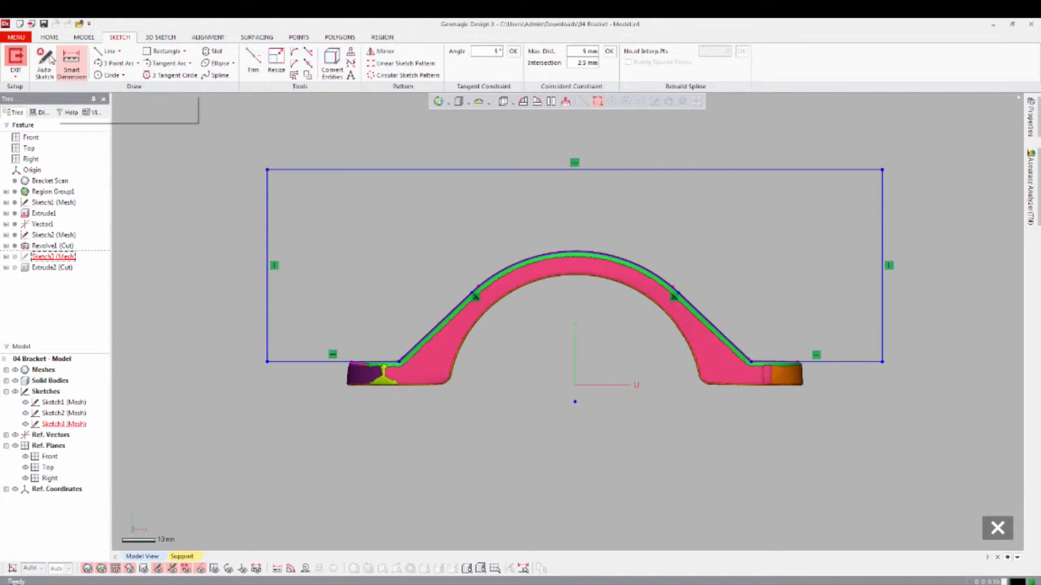
right_click(382, 421)
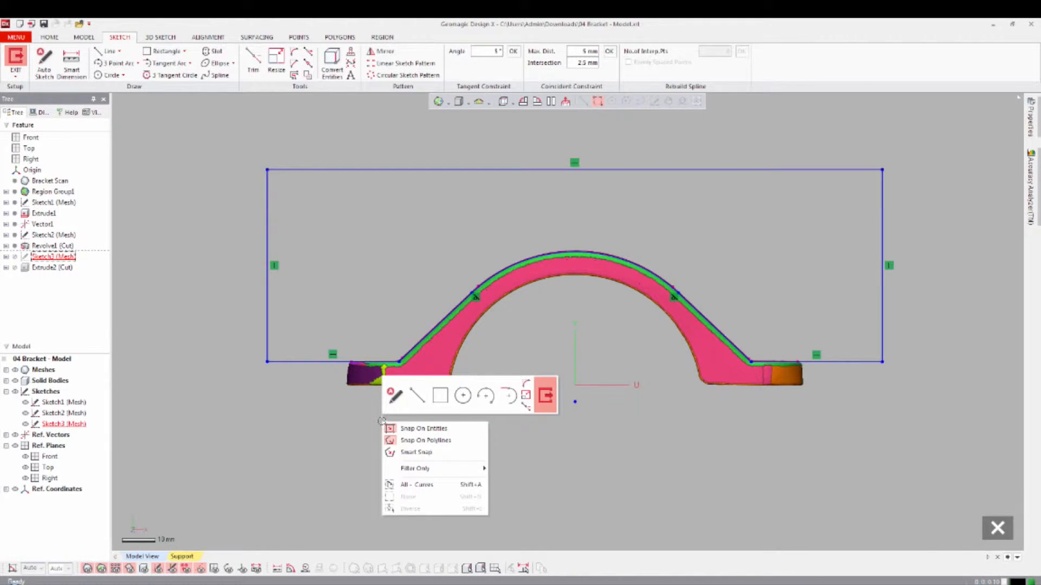
left_click(540, 407)
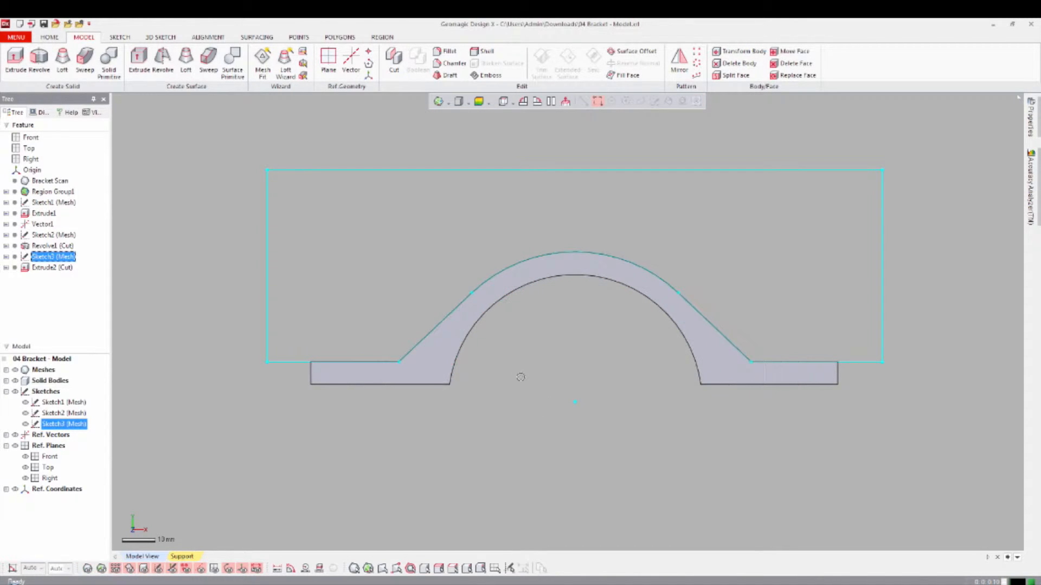
Create a mesh sketch on the Front plane using the Planar Method with a 0 mm section offset.
right_click_drag(548, 348, 657, 414)
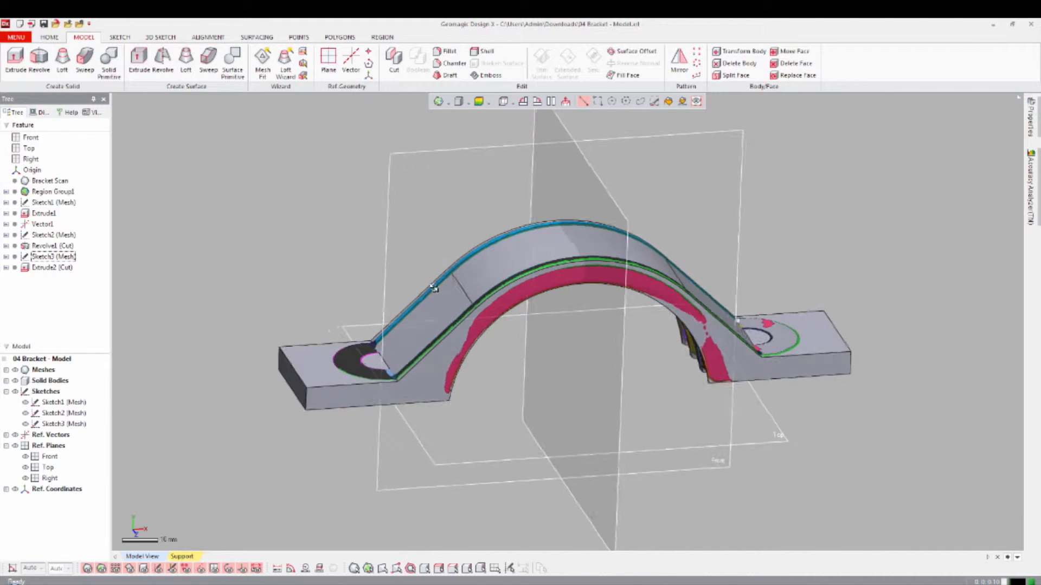
right_click(404, 182)
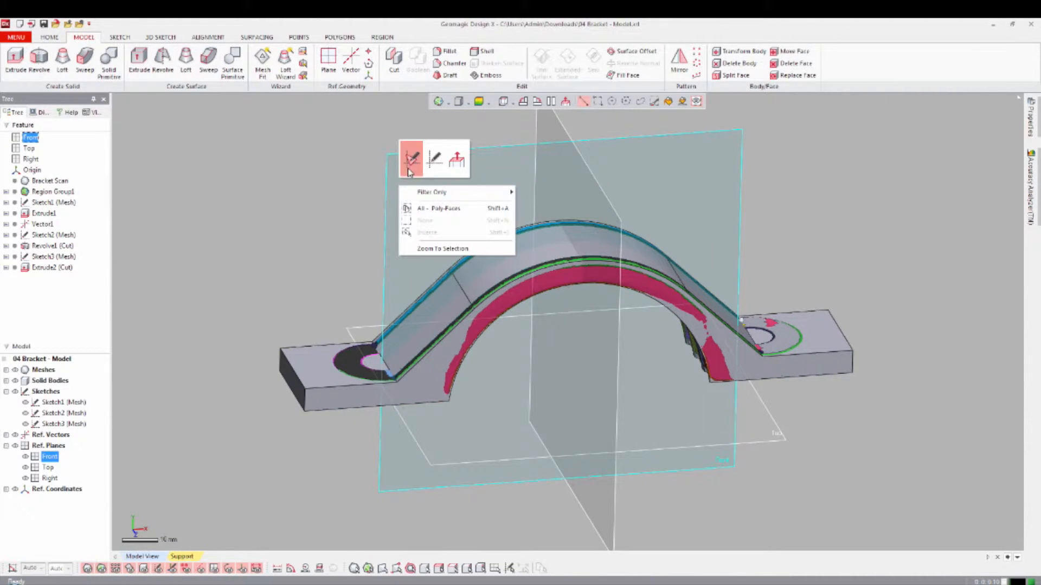
left_click(409, 167)
right_click_drag(441, 210, 530, 268)
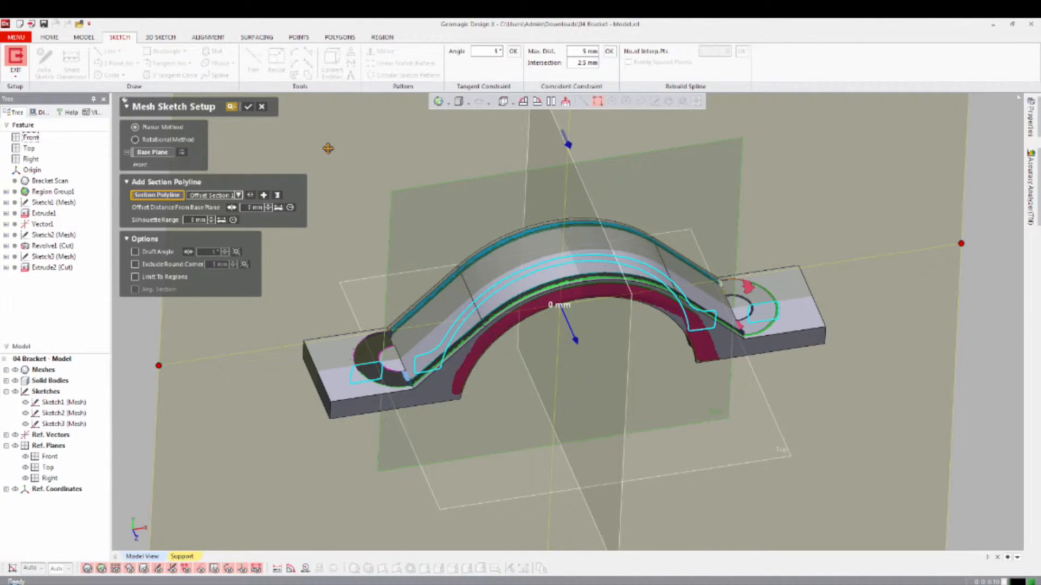
left_click(249, 107)
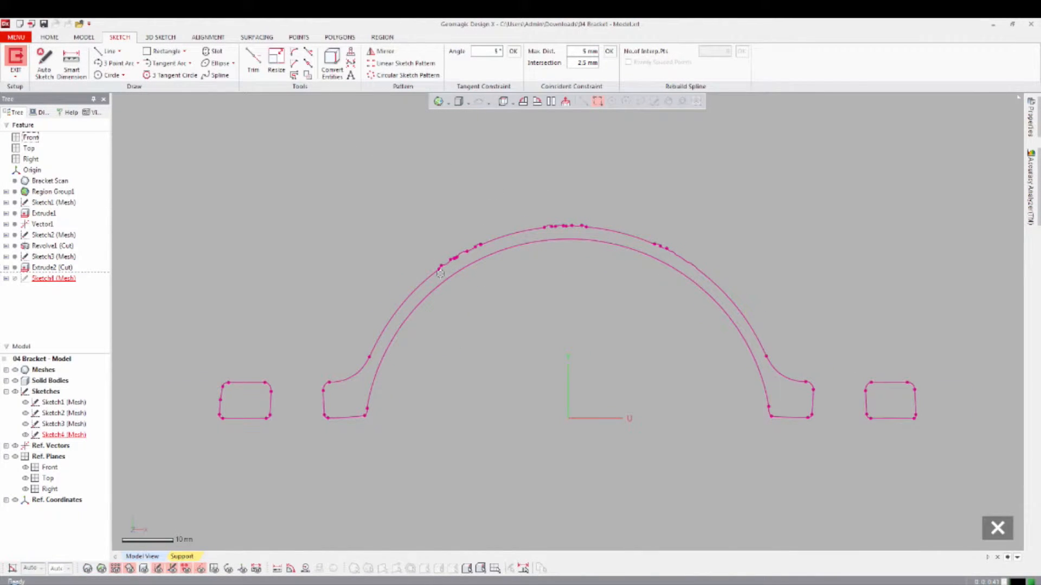
Fit a circle to the outer arch polylines at the crown and along both flanks.
right_click(429, 216)
left_click(511, 189)
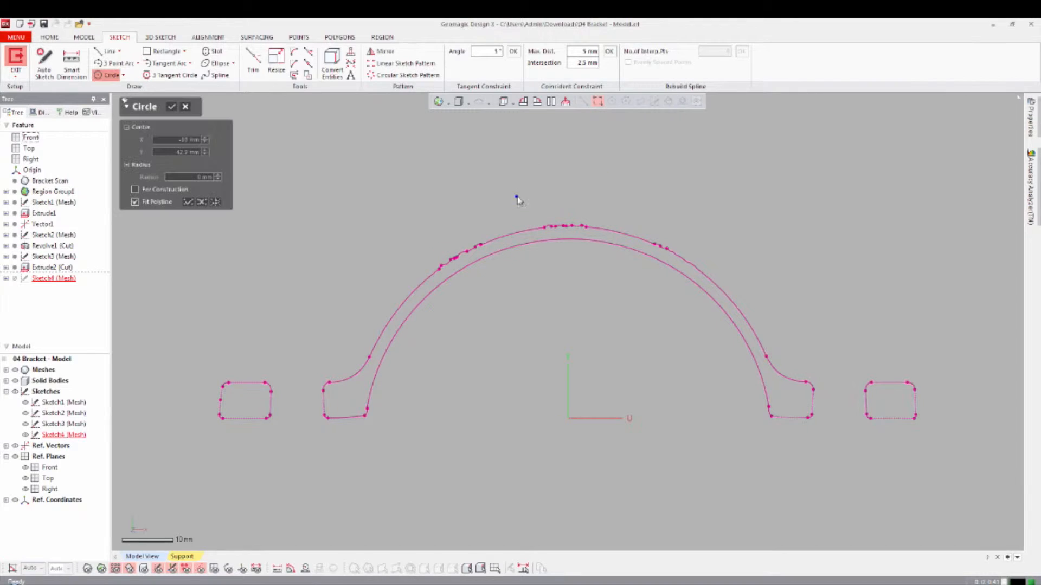
left_click(550, 230)
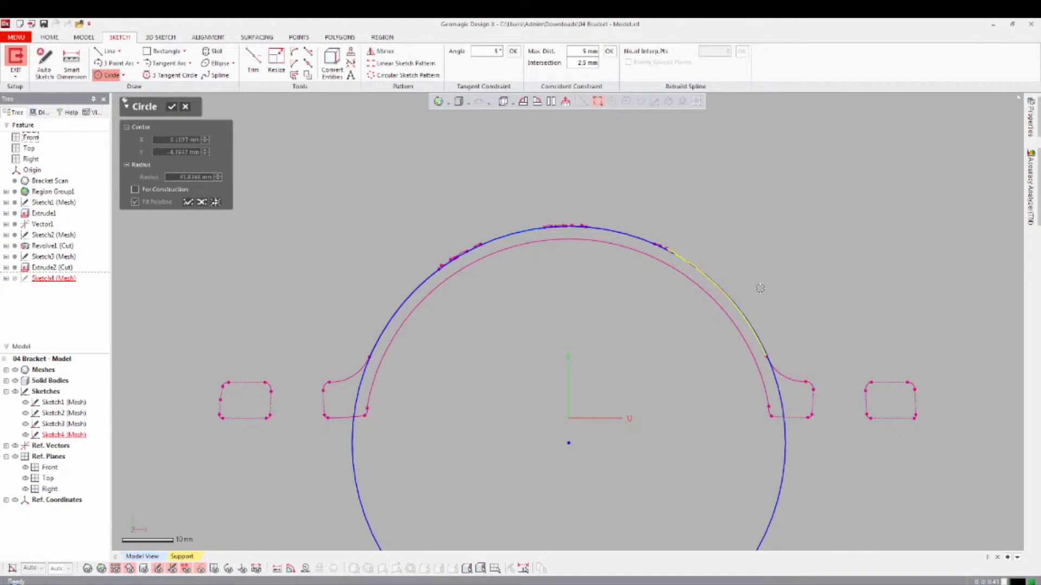
left_click(747, 315)
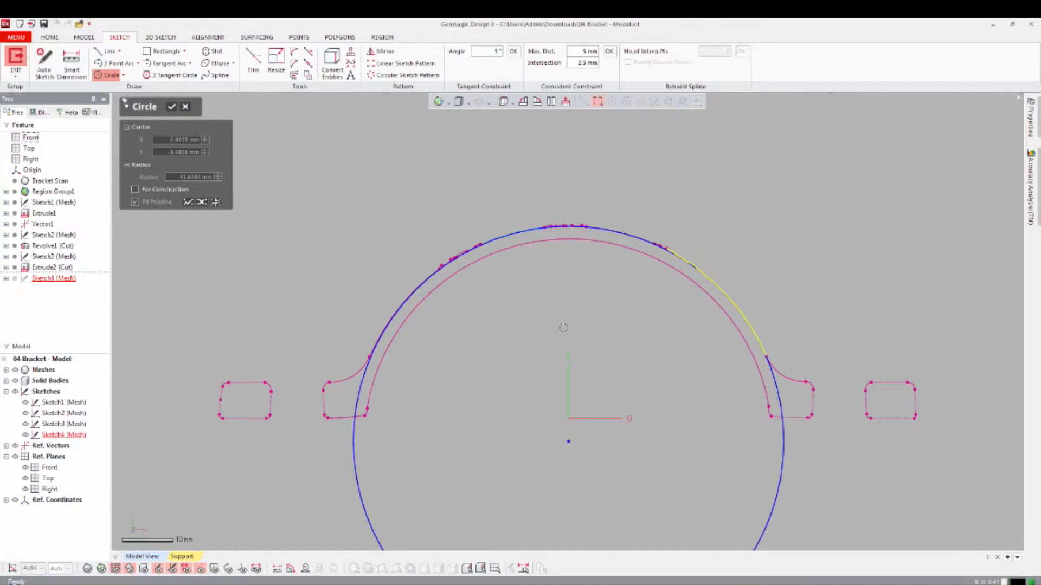
left_click(395, 311)
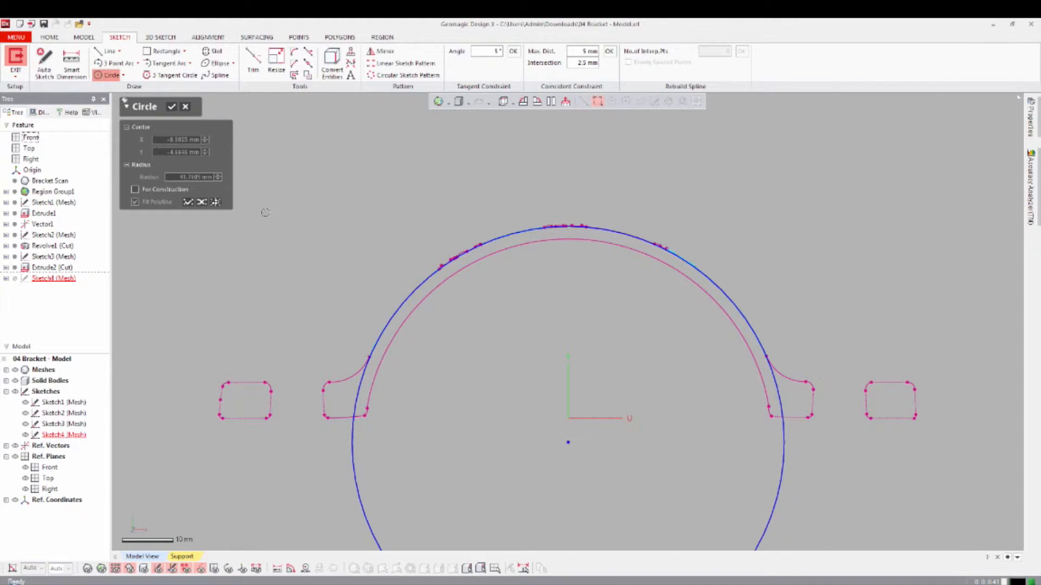
left_click(190, 202)
left_click(170, 107)
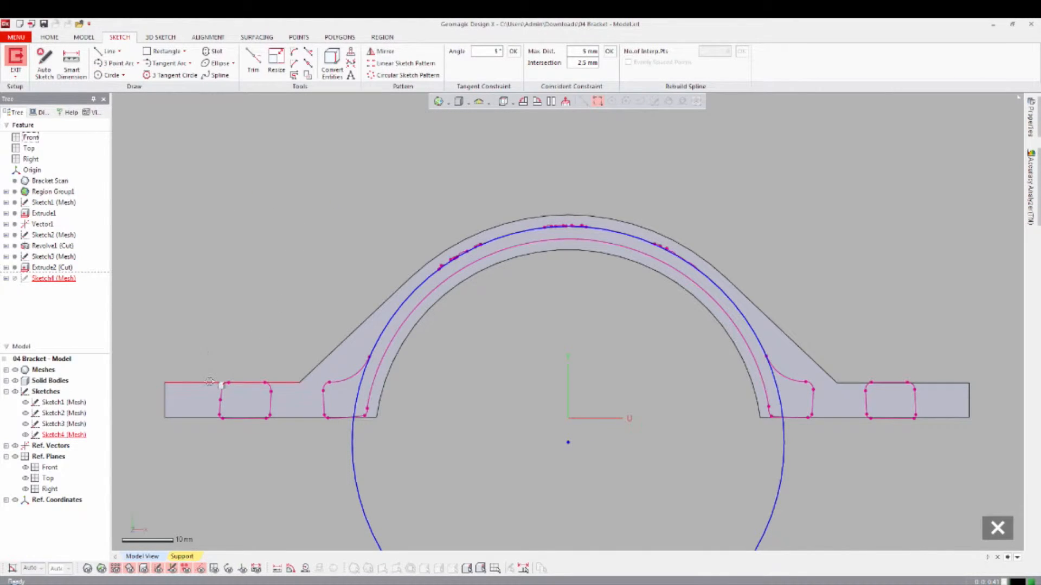
Convert the top edges of both mounting tabs into sketch lines.
right_click(212, 383)
left_click(231, 388)
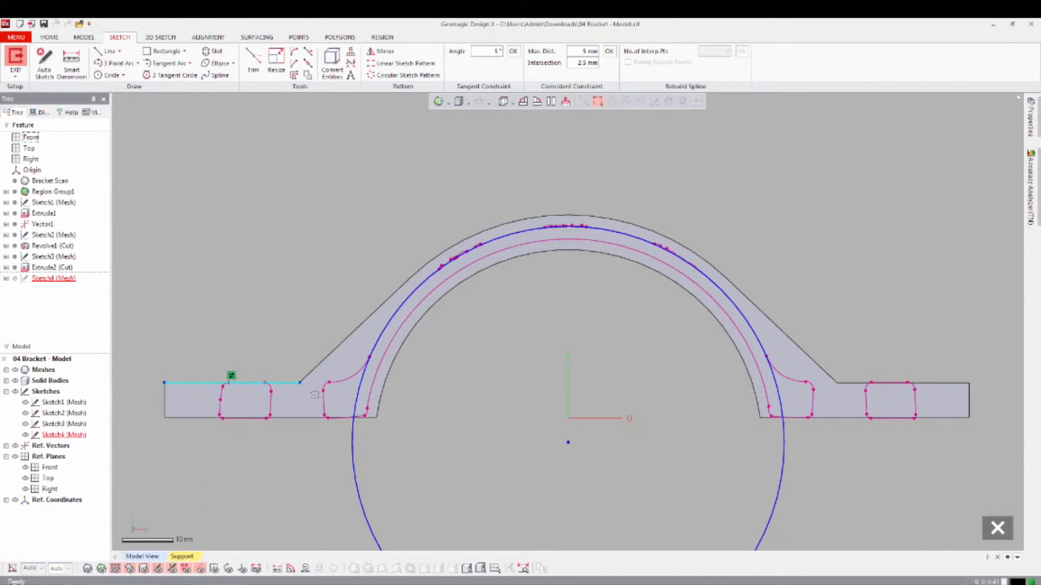
right_click(856, 383)
left_click(876, 389)
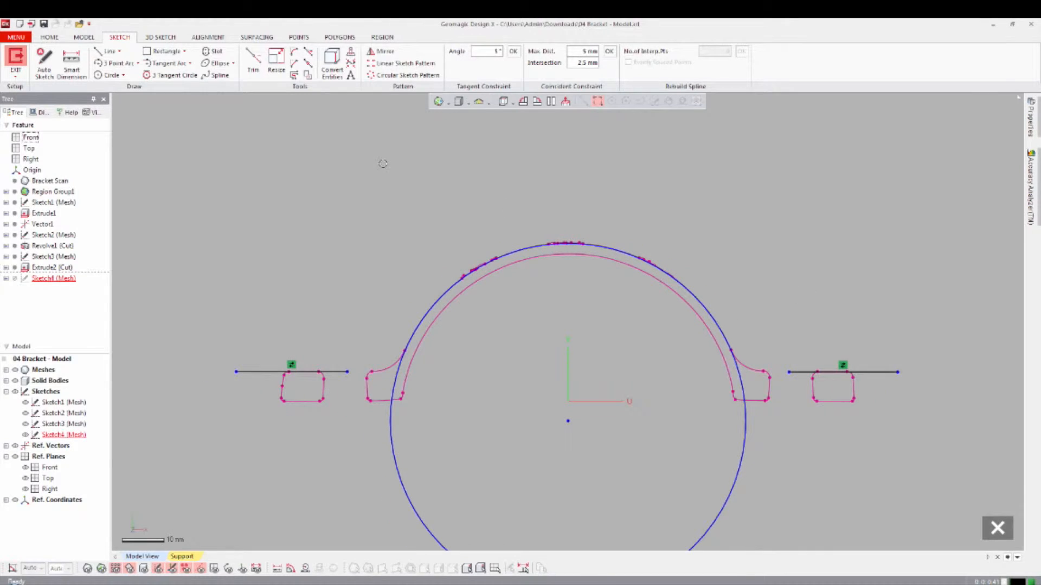
Extend the top-edge lines of both mounting tabs inward to meet the fitted outer arch circle.
right_click(381, 246)
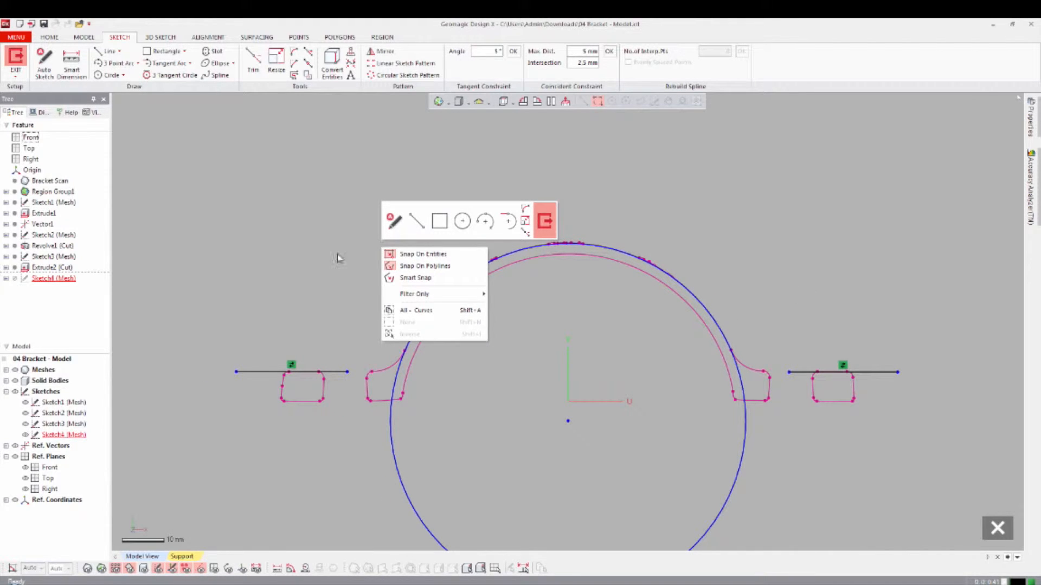
left_click(295, 234)
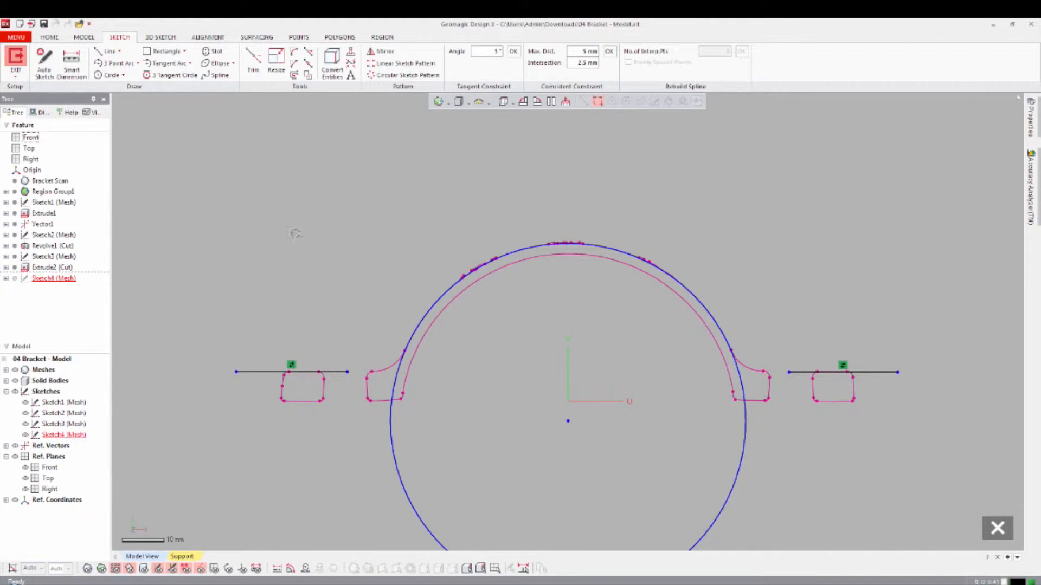
left_click(311, 57)
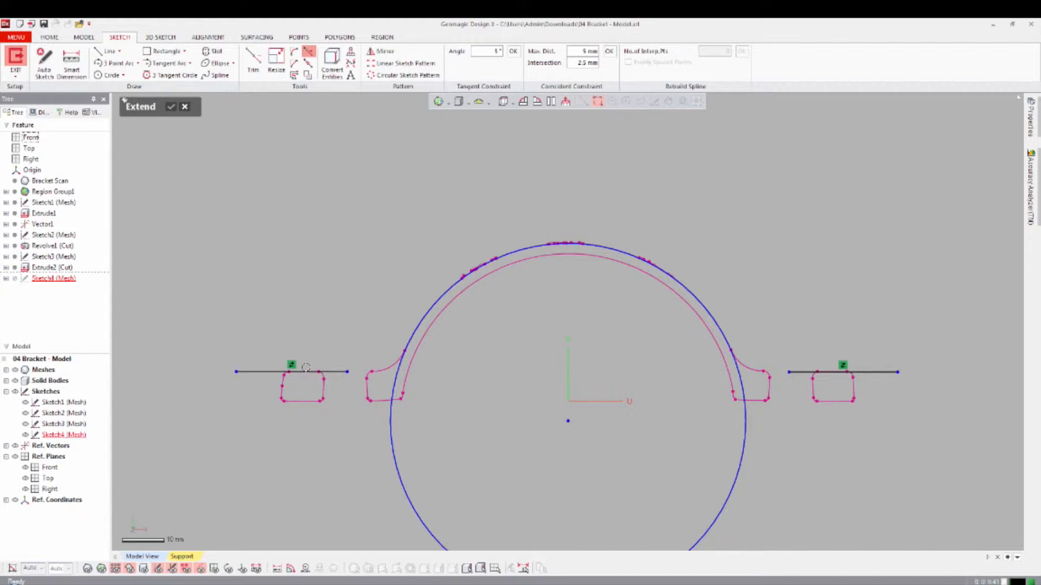
left_click(335, 372)
left_click(803, 370)
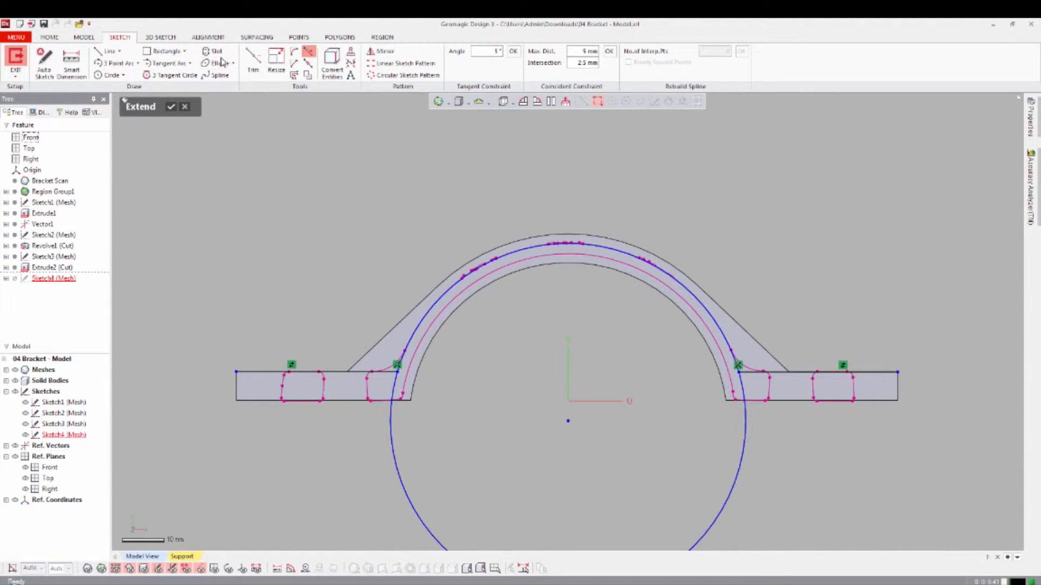
Draw three perpendicular lines above the arch, about 41 mm high, joining the outer ends of the two tab lines.
left_click(101, 51)
left_click(237, 371)
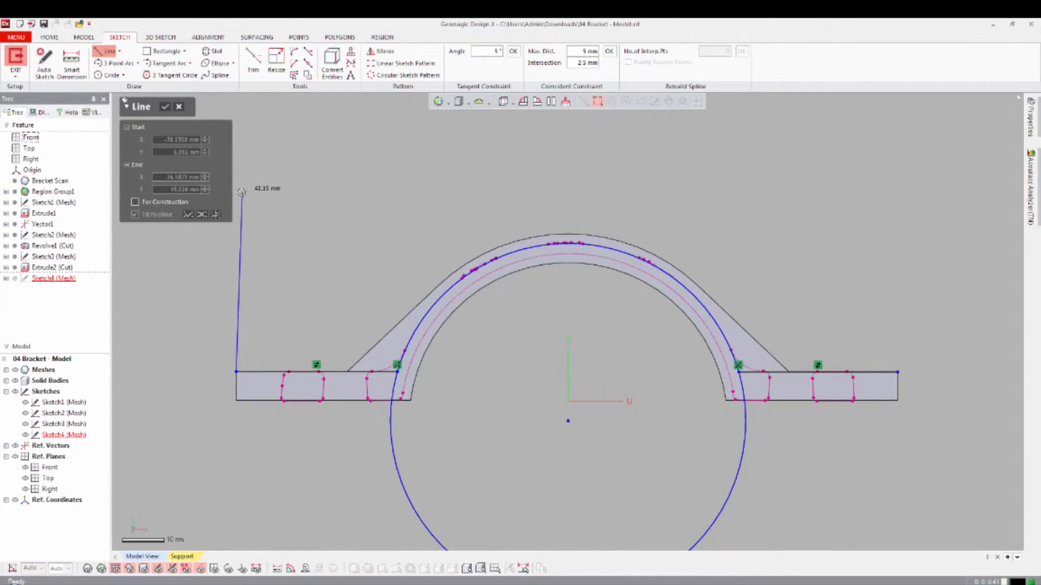
left_click(237, 192)
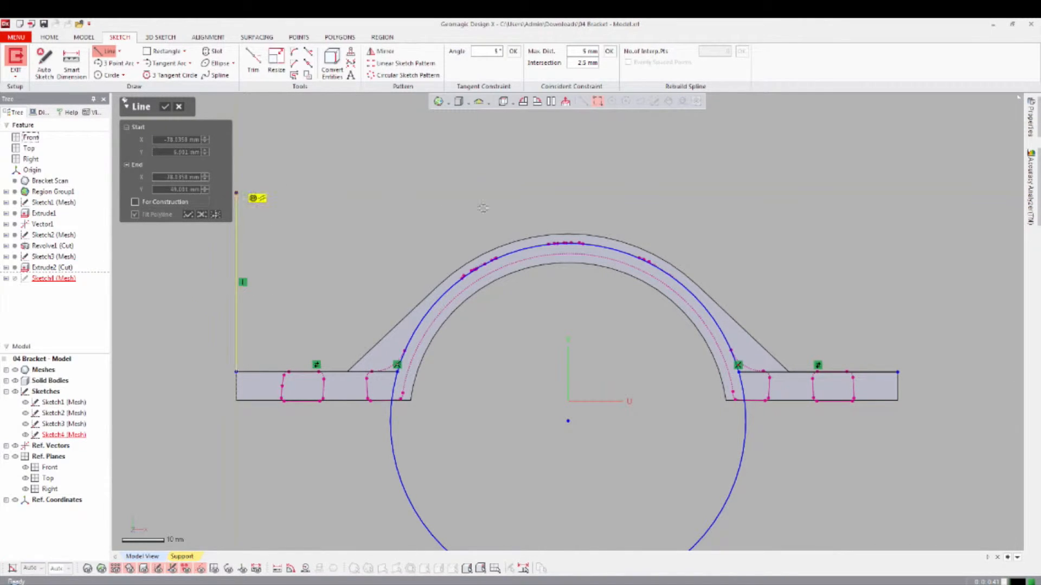
left_click(900, 193)
left_click(899, 370)
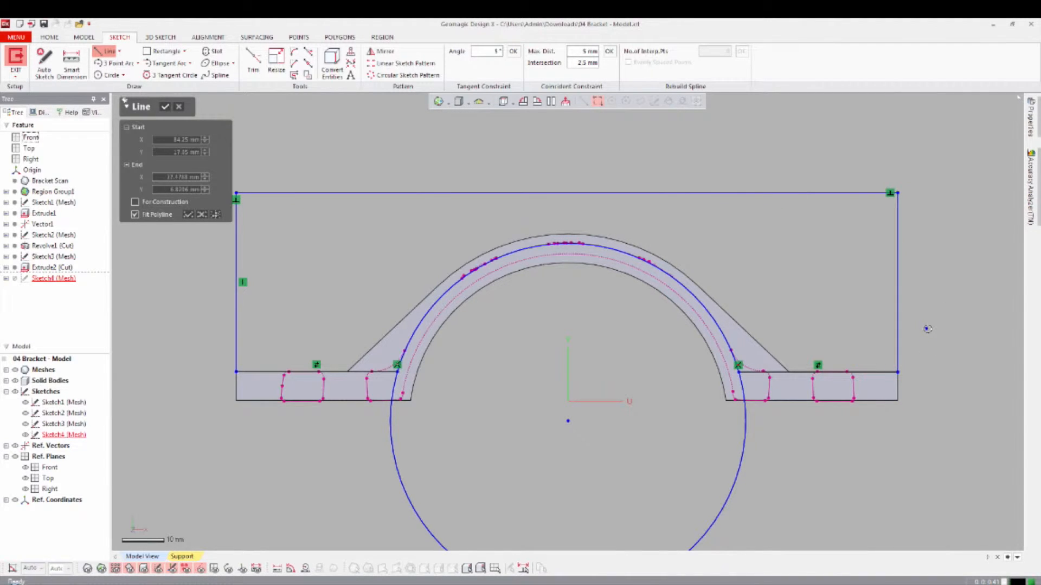
key("Escape")
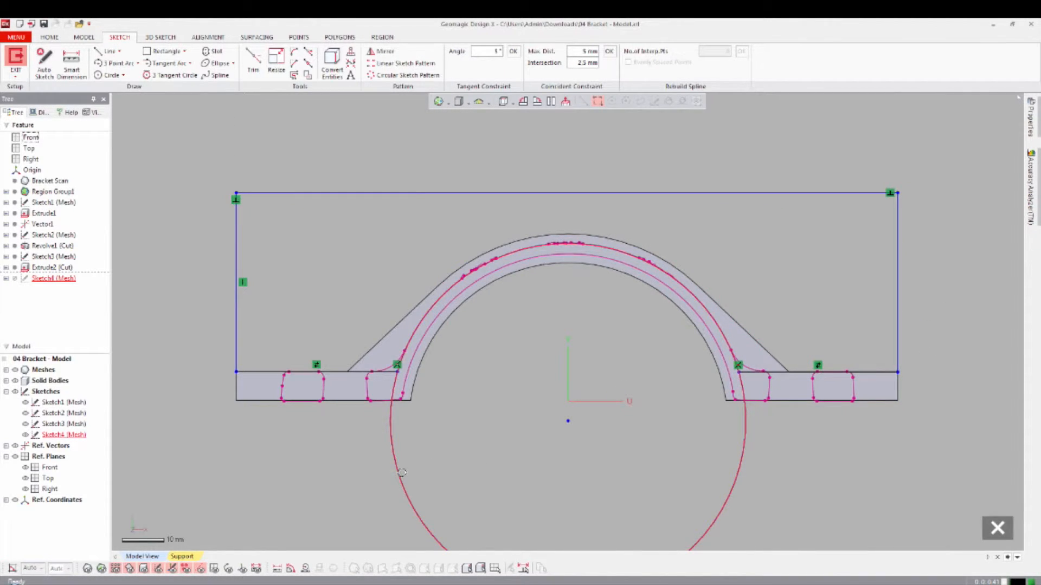
Power Trim the part of the circle below the tab lines with the solid hidden, and exit the sketch.
key("ctrl+5")
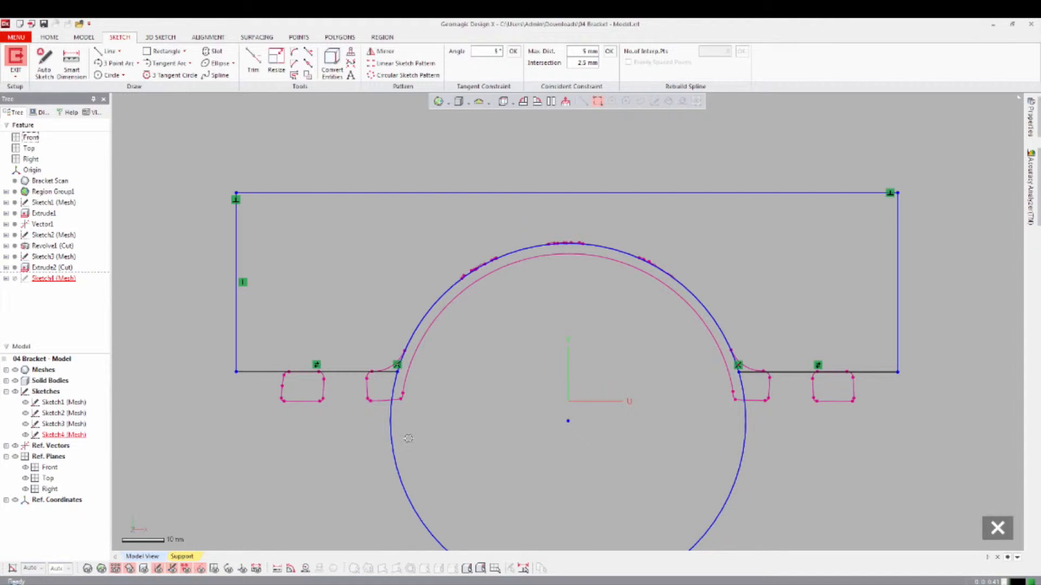
right_click(332, 462)
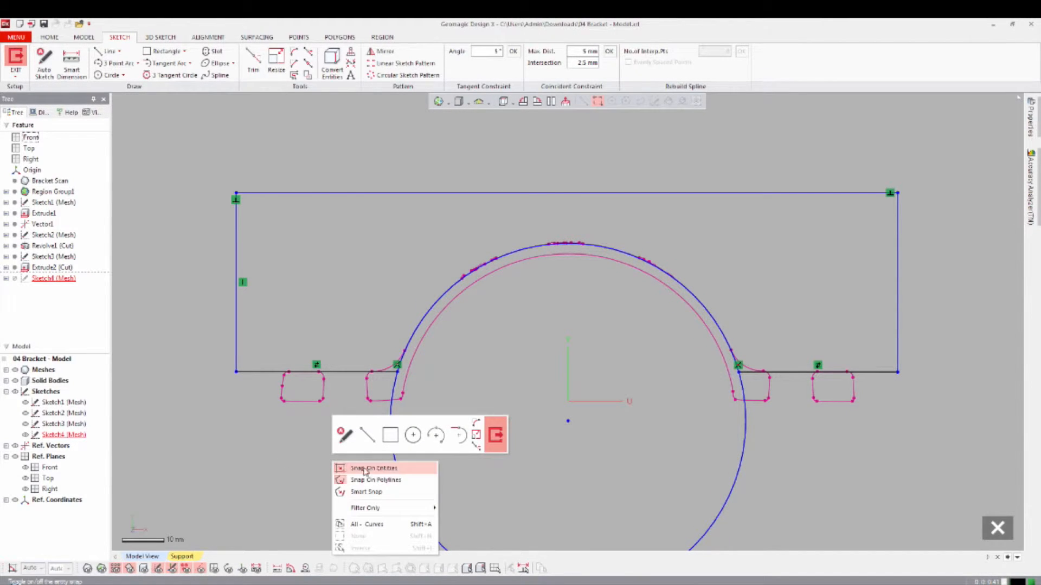
left_click(475, 444)
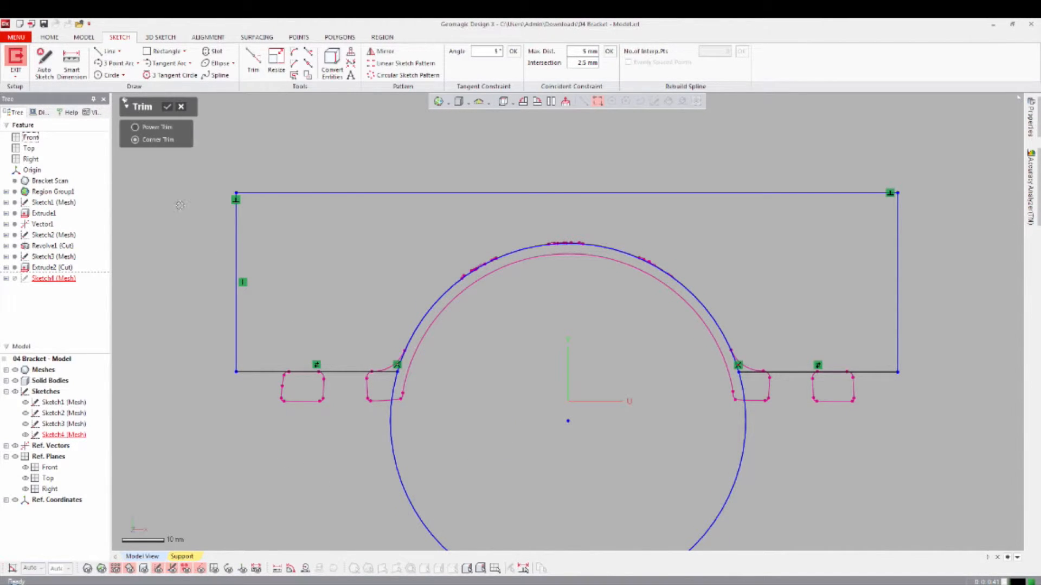
left_click(157, 126)
left_click_drag(369, 438, 420, 445)
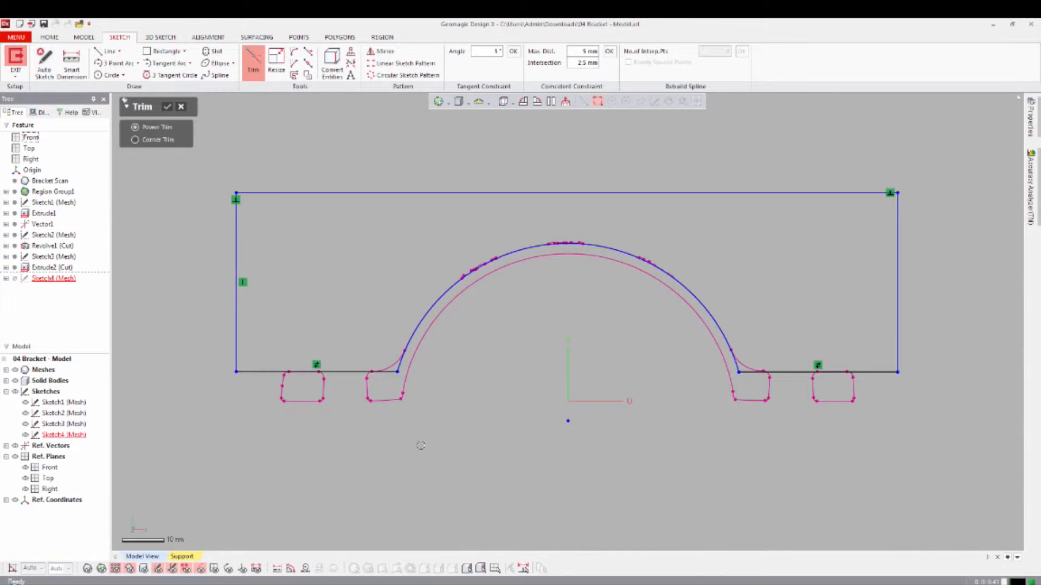
right_click(425, 445)
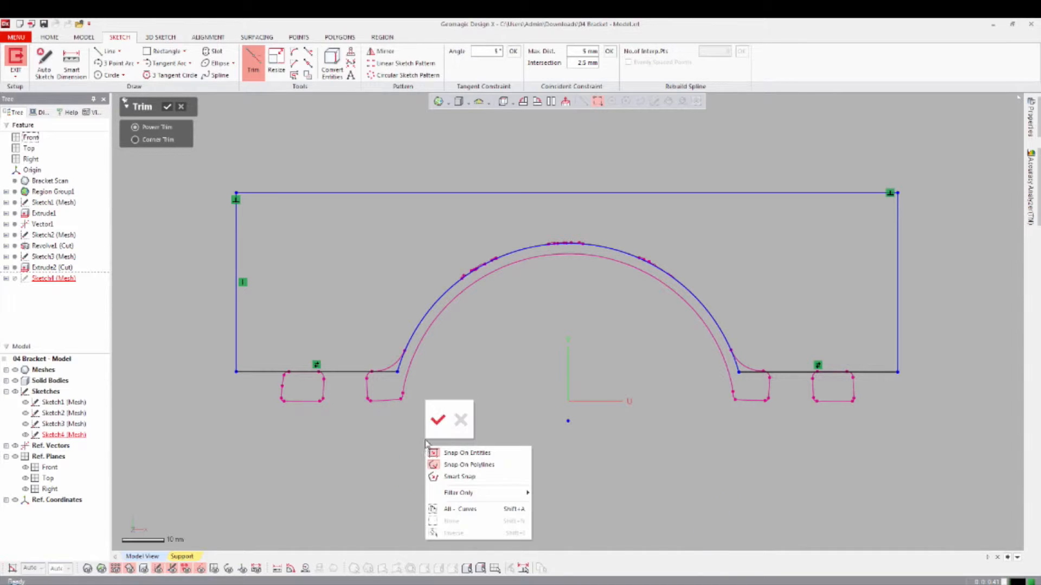
left_click(435, 419)
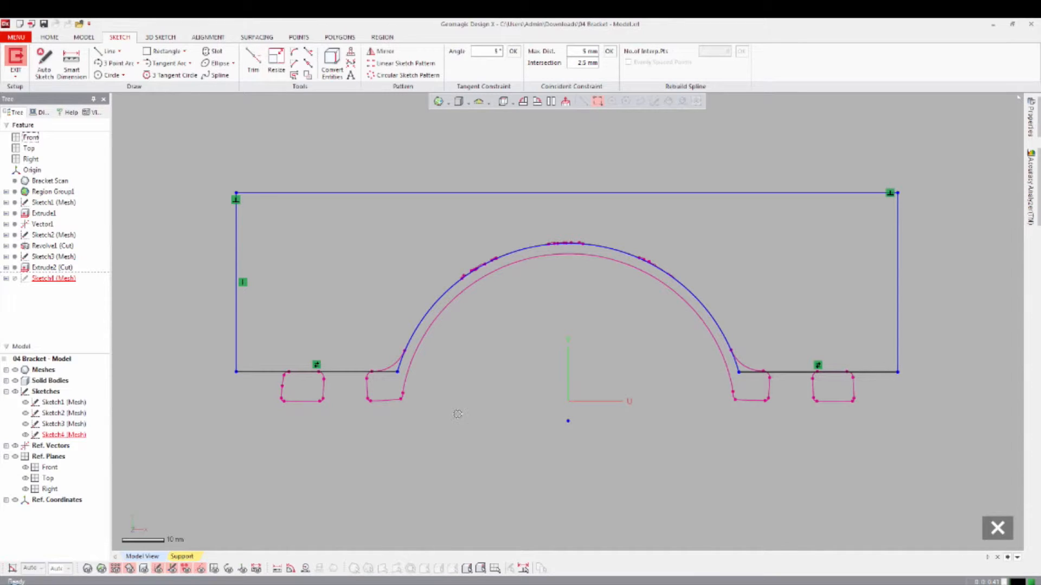
right_click(470, 391)
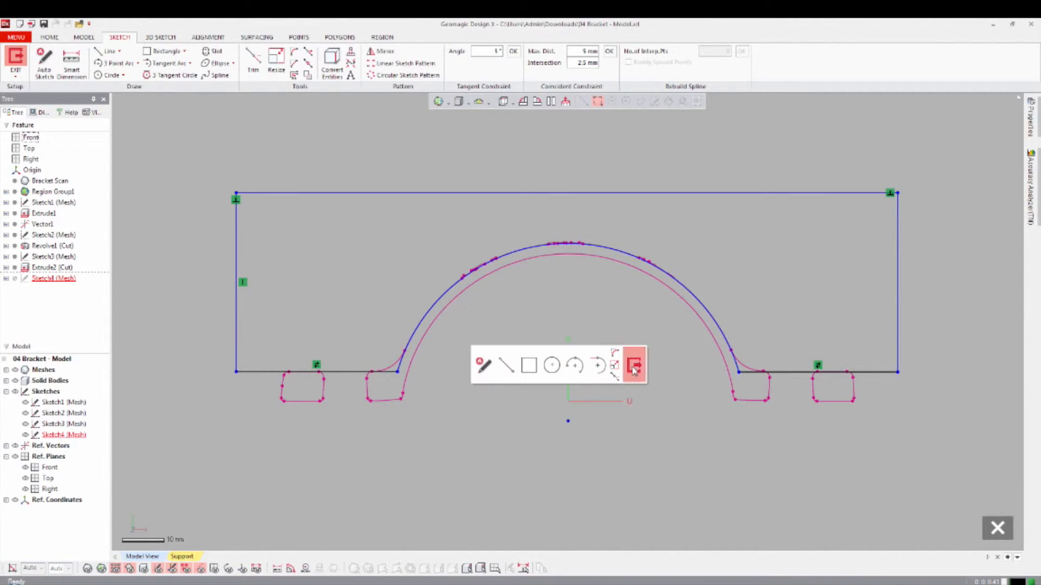
left_click(633, 369)
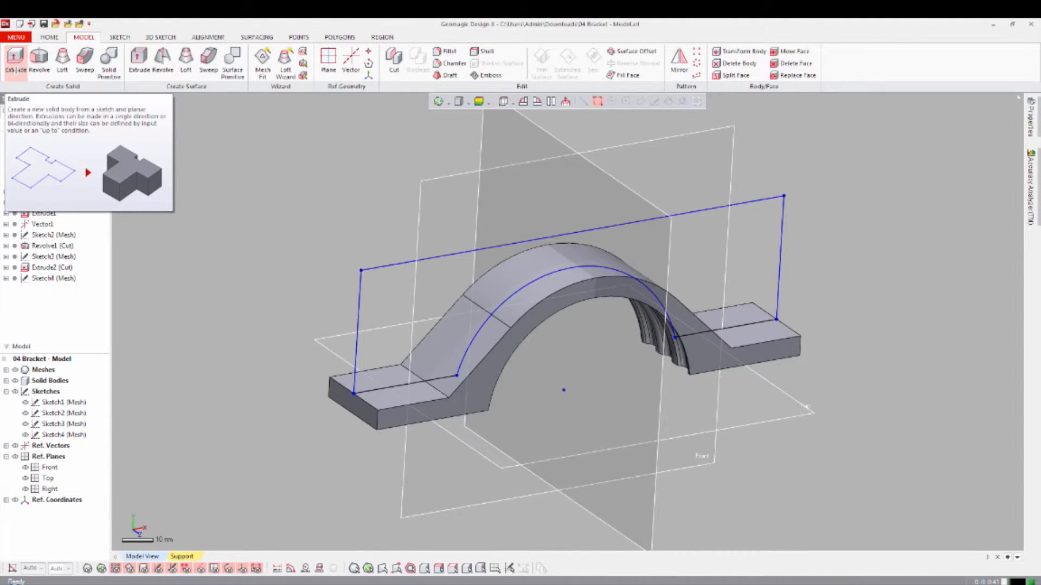
Set up an Extrude of the closed profile above the arch, using the Mid Plane method and the Cut operation.
left_click(16, 65)
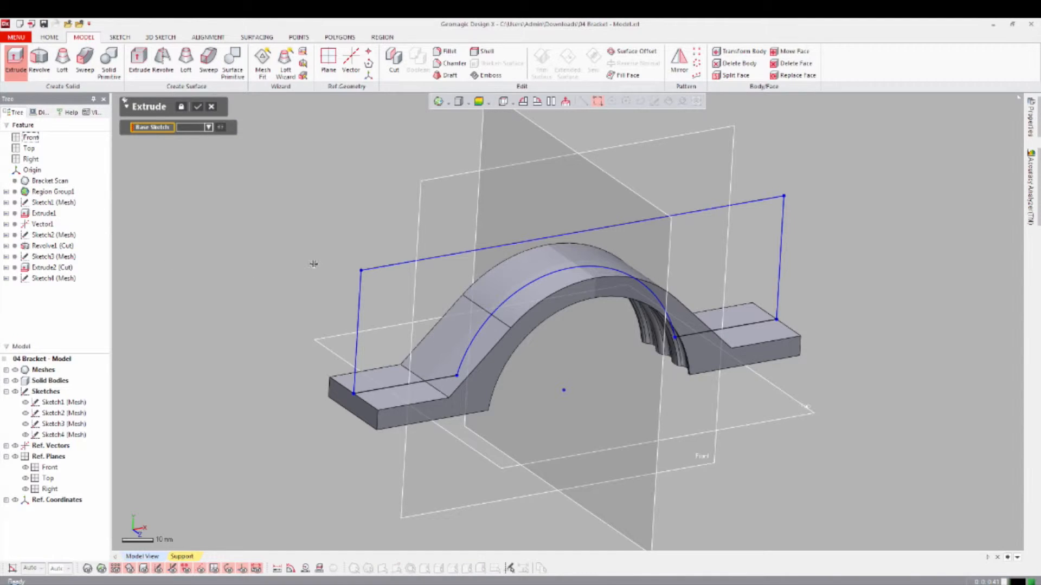
left_click(394, 268)
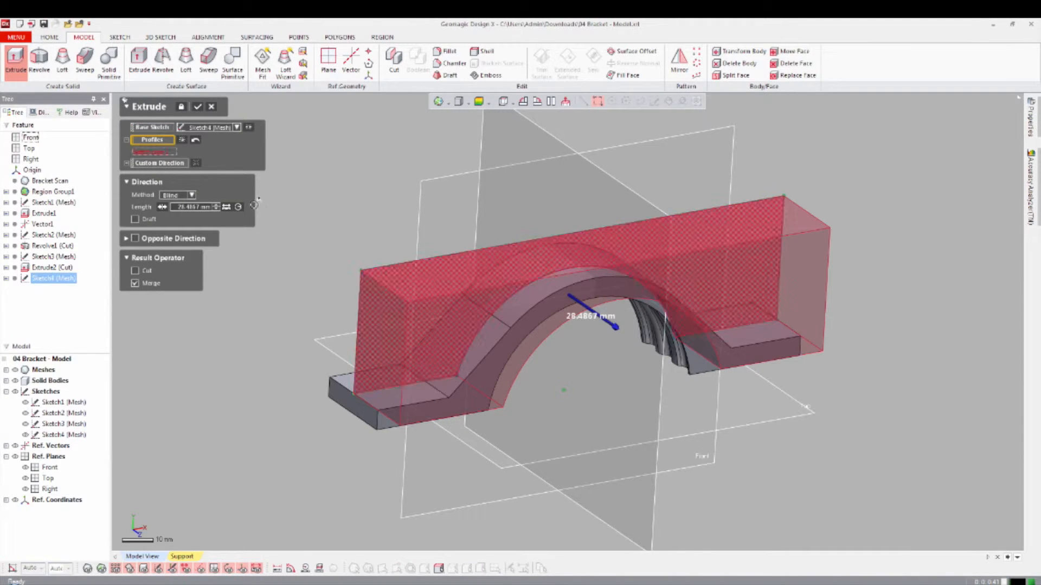
left_click(171, 196)
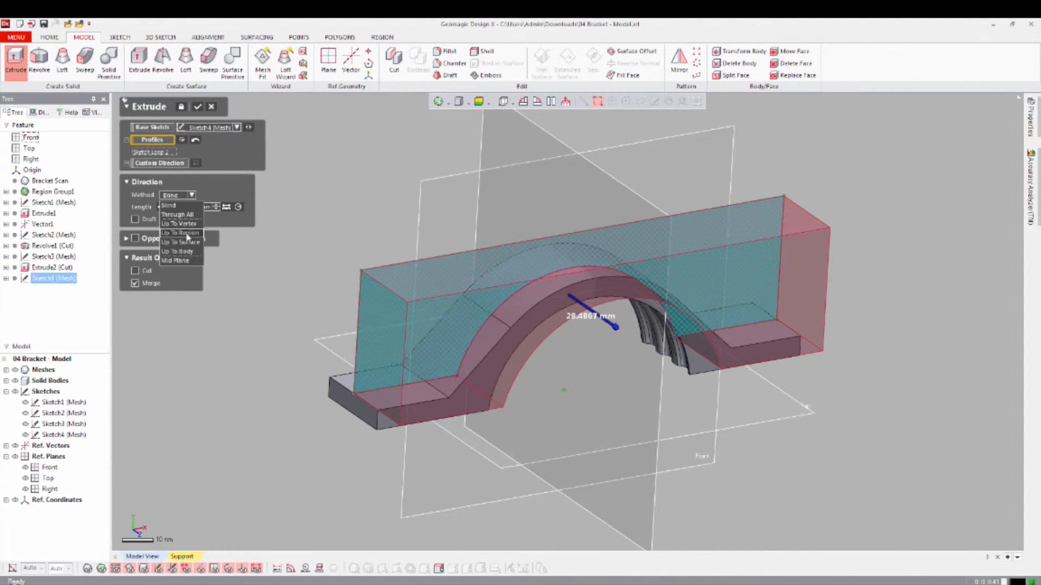
left_click(183, 261)
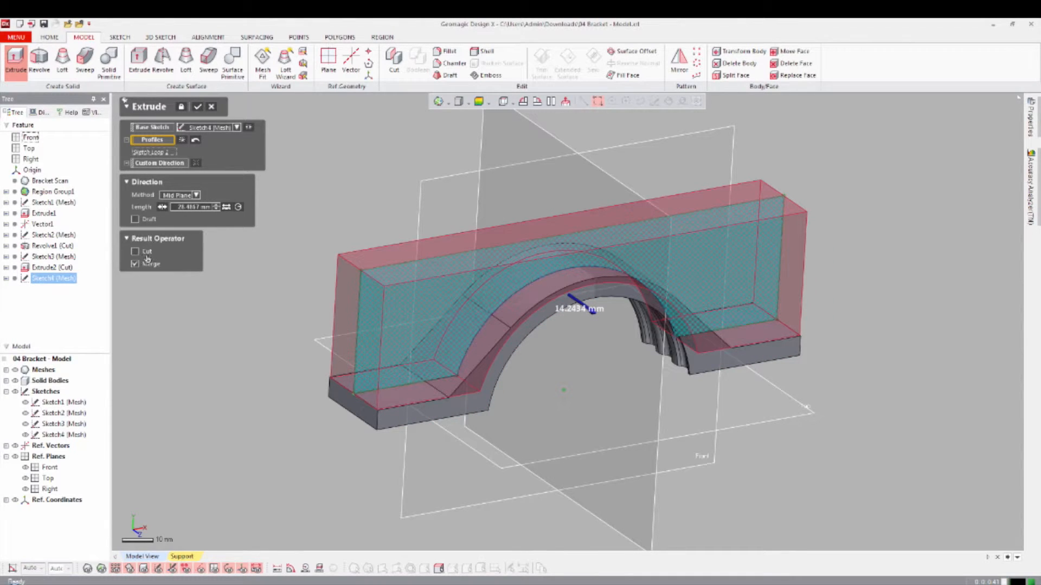
left_click(139, 252)
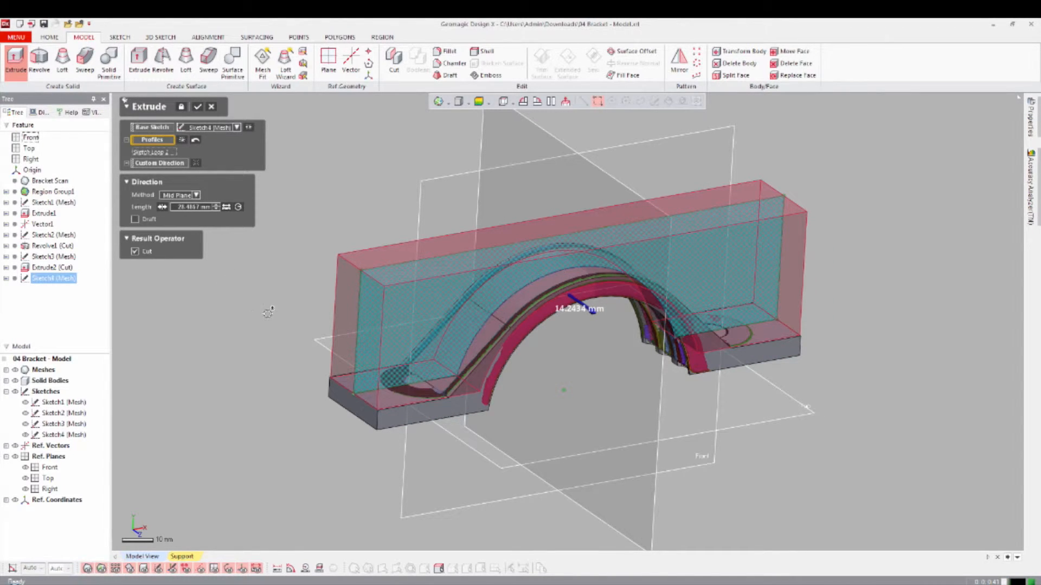
Adjust the mid-plane cut length to about 21.56 mm to match the scanned recess between the side ribs, and apply it.
key("ctrl+5")
scroll(390, 332, "up", 4)
right_click_drag(407, 336, 718, 315)
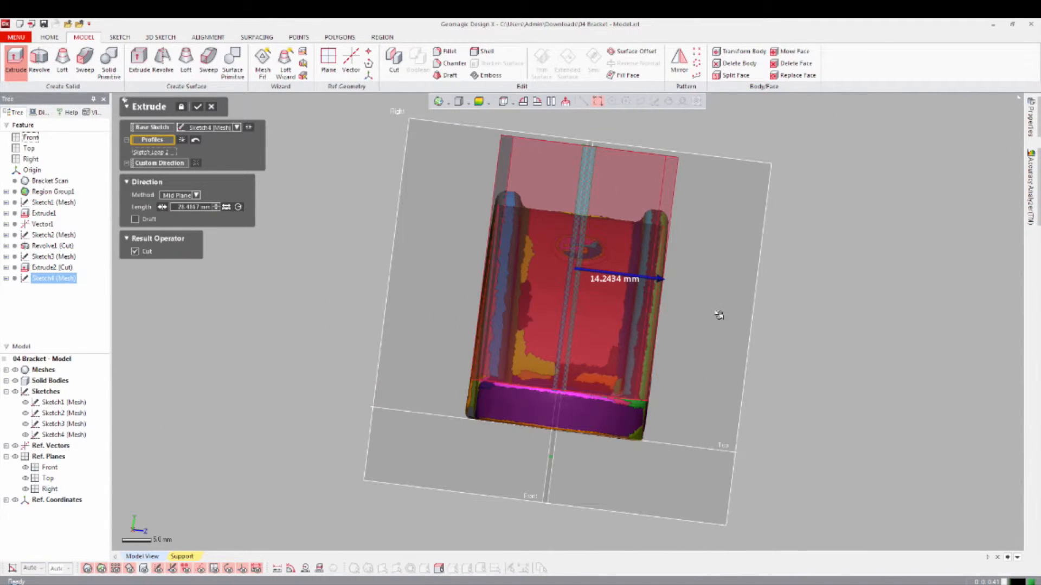
key("ctrl+0")
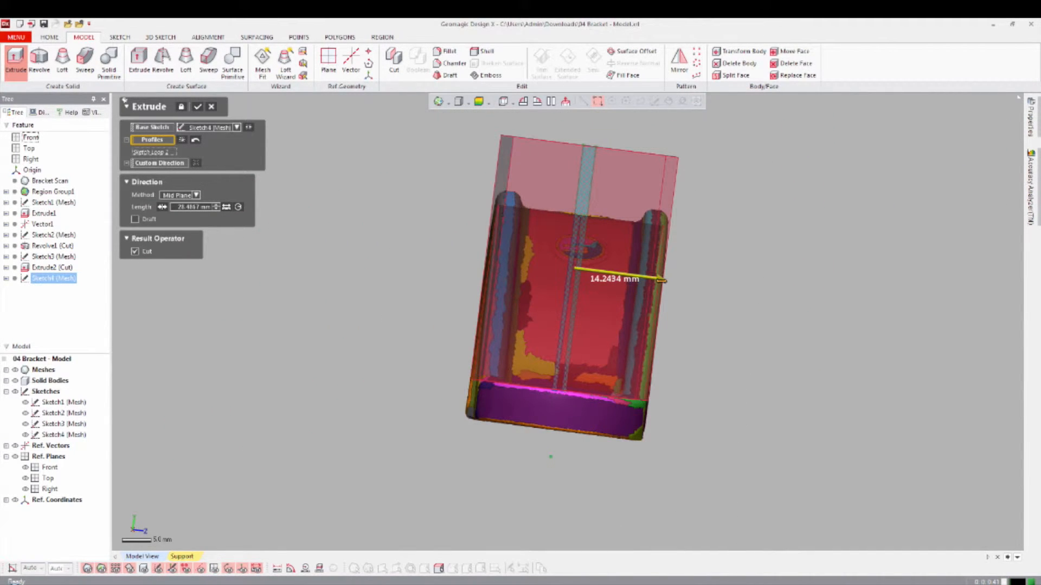
left_click_drag(659, 280, 645, 277)
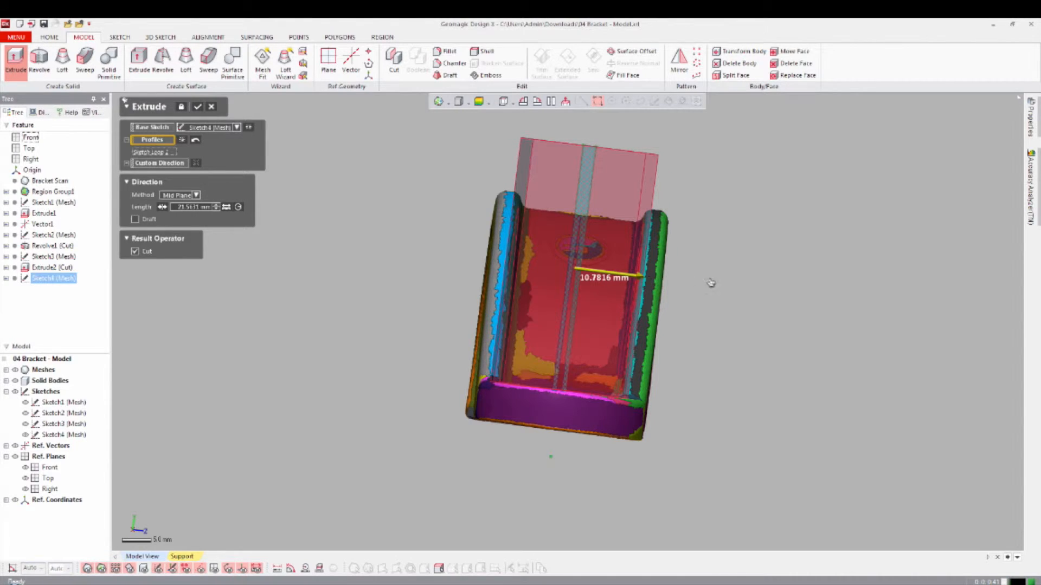
right_click_drag(737, 274, 500, 295)
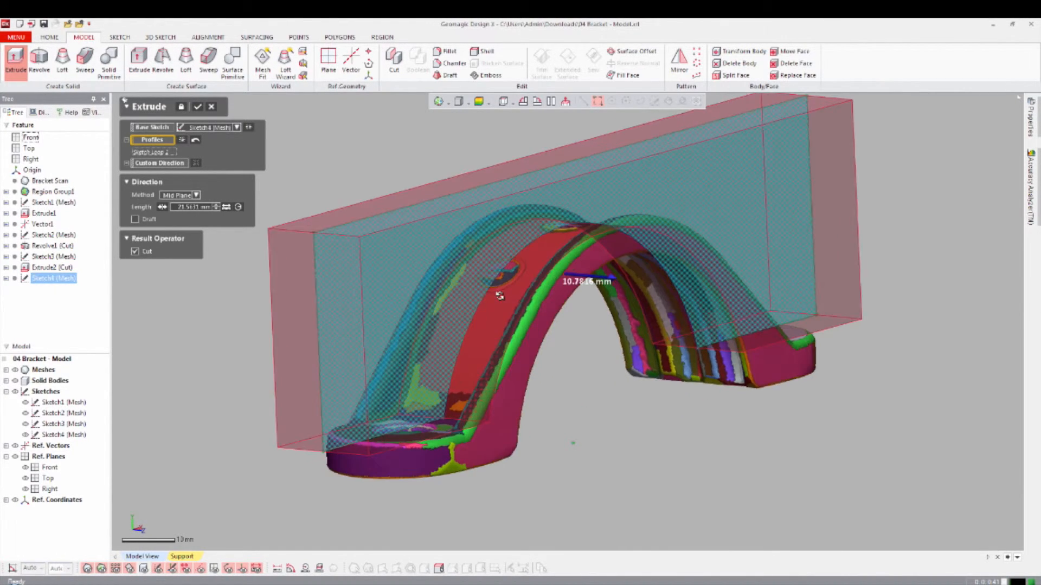
left_click(196, 108)
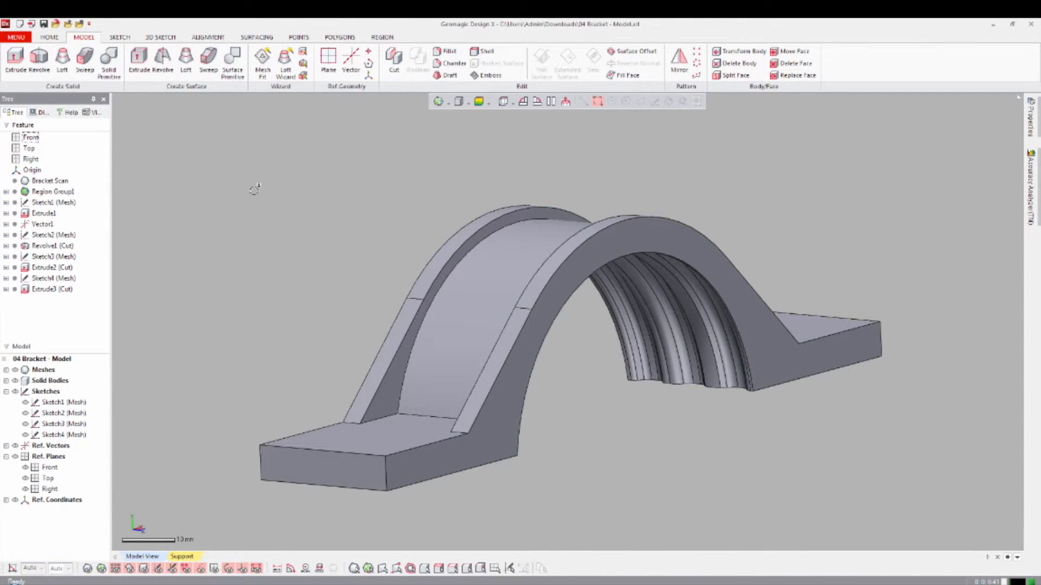
Overlay the scan mesh on the solid and create a Planar Method mesh sketch on the Top plane, adjusting its silhouette range.
key("ctrl+1")
key("ctrl+2")
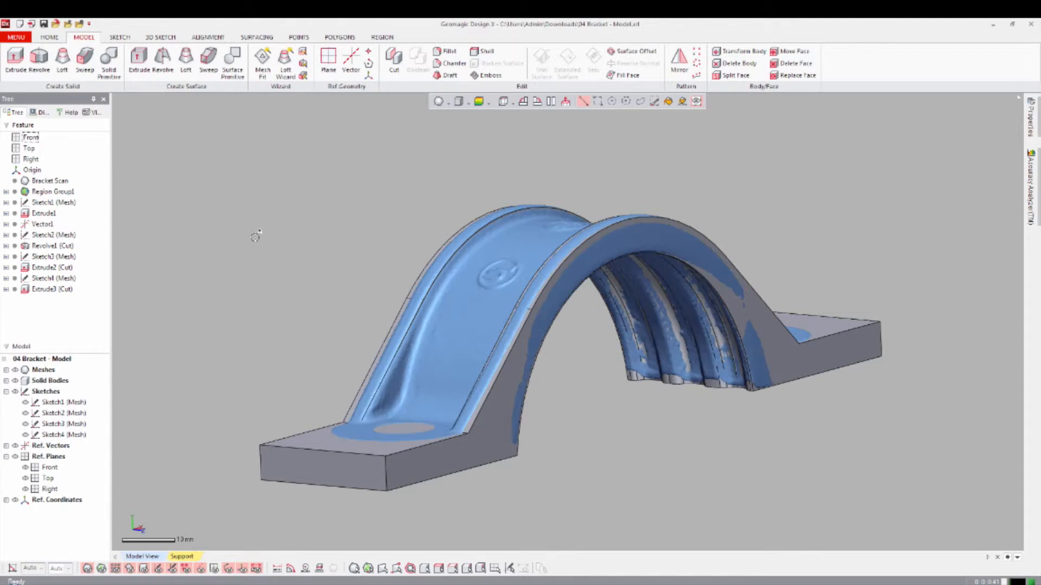
right_click_drag(367, 260, 667, 392)
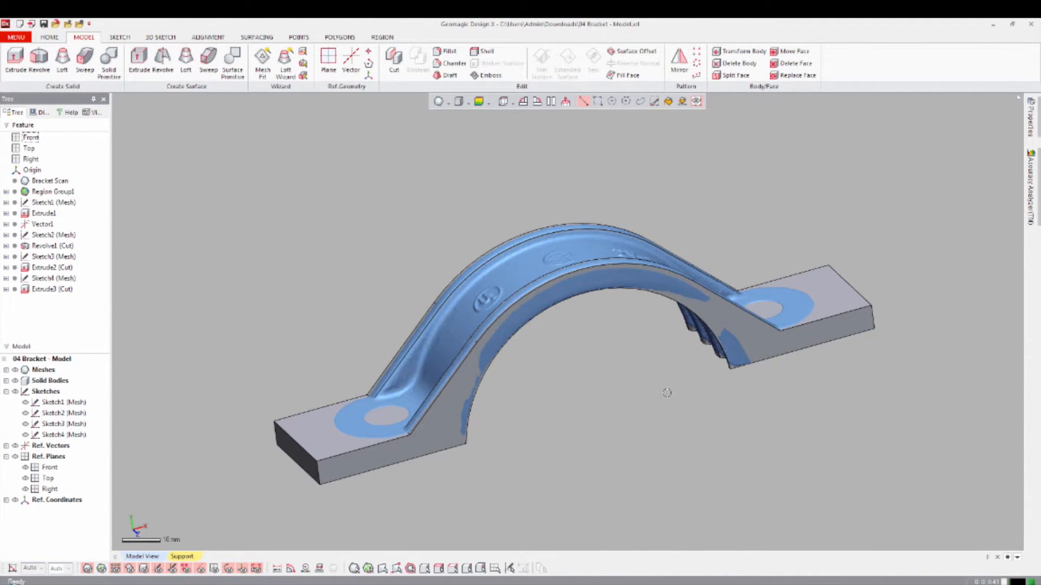
key("ctrl+0")
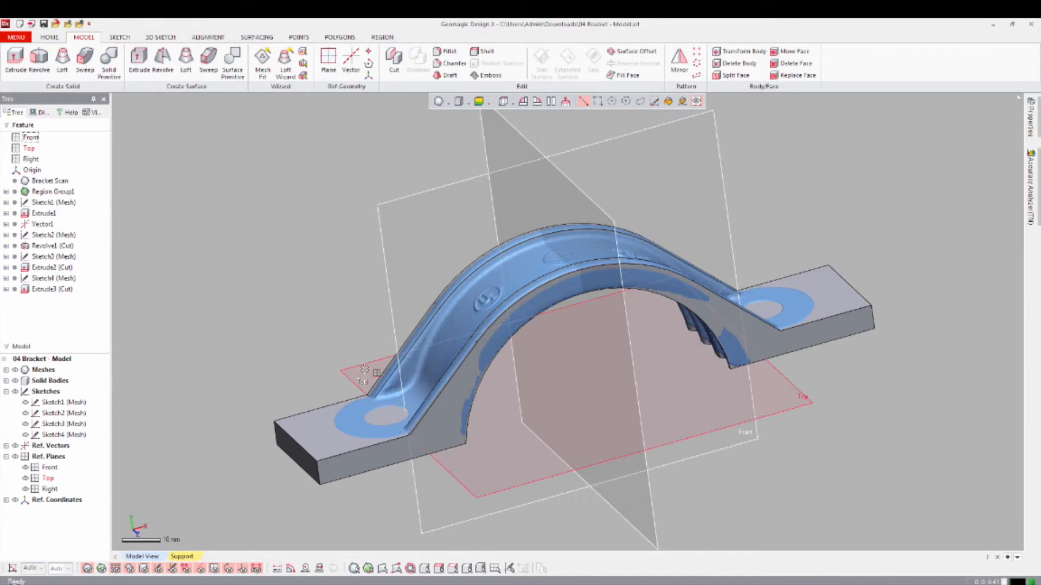
right_click(364, 370)
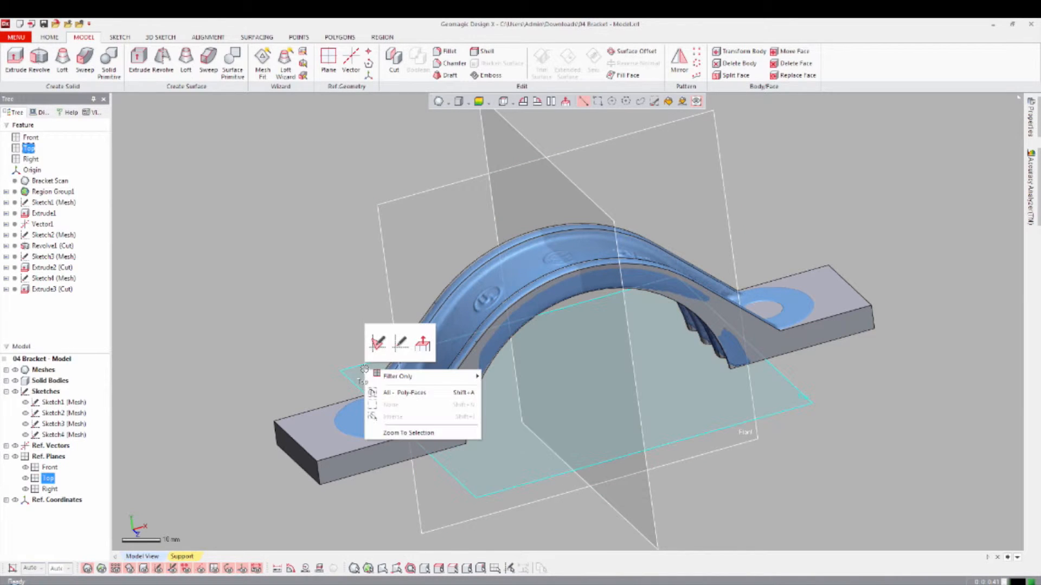
left_click(378, 342)
left_click_drag(507, 328, 427, 204)
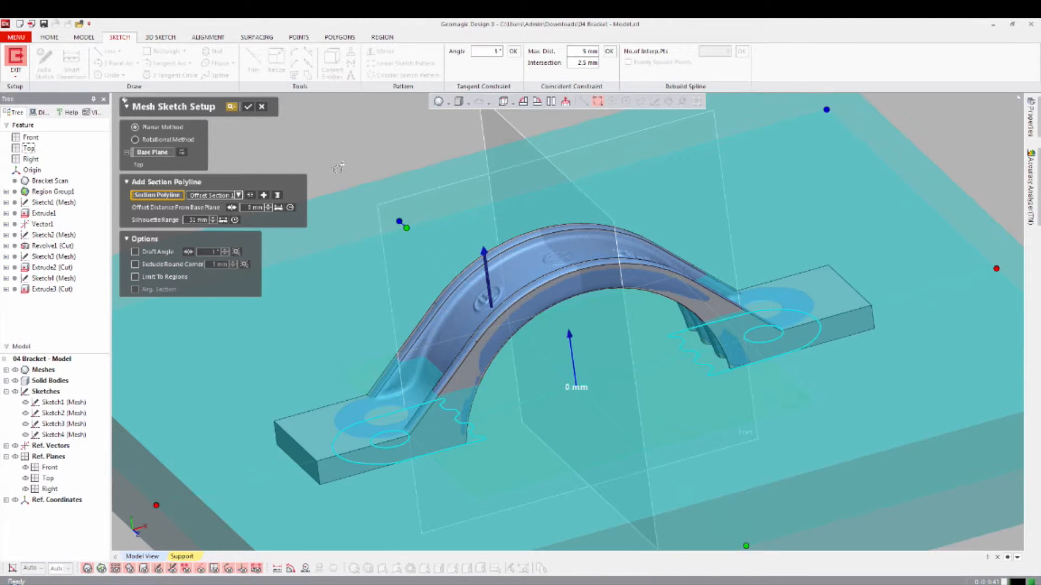
left_click(247, 107)
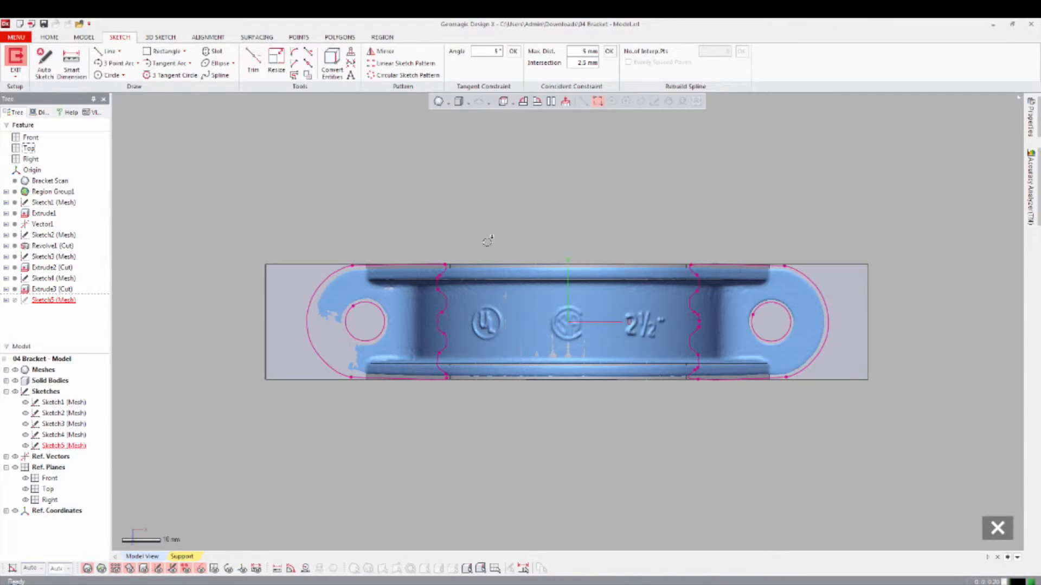
Convert the two long outer edges of the left mounting tab into sketch lines, and hide the scan mesh.
right_click(284, 265)
left_click(305, 273)
right_click(290, 382)
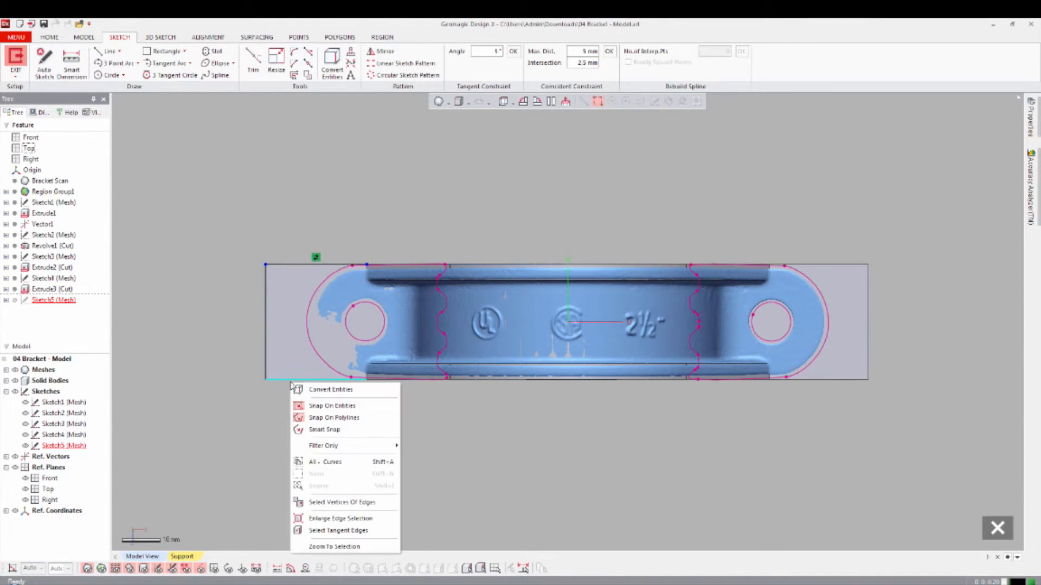
left_click(313, 388)
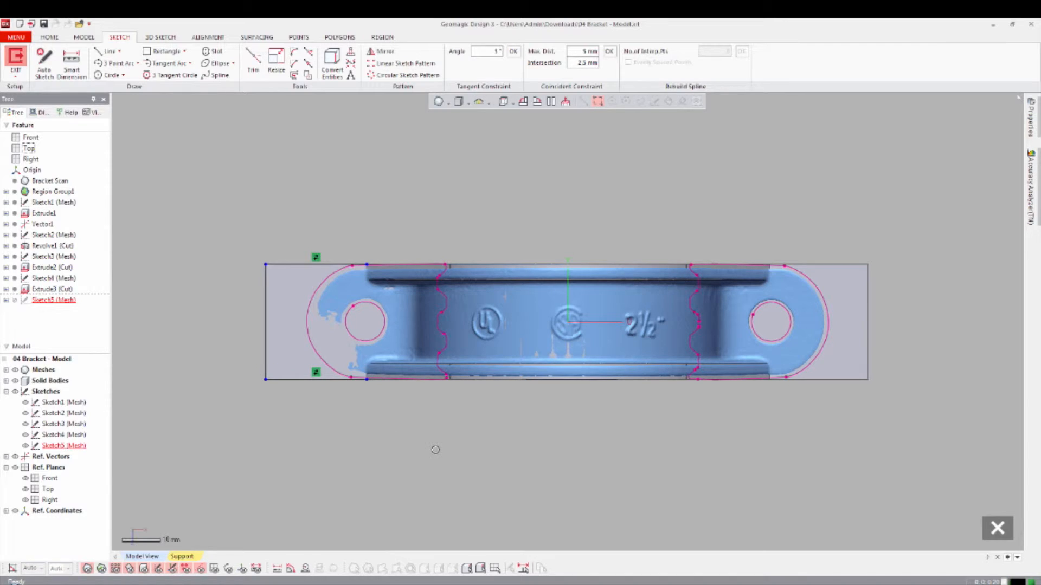
key("ctrl+1")
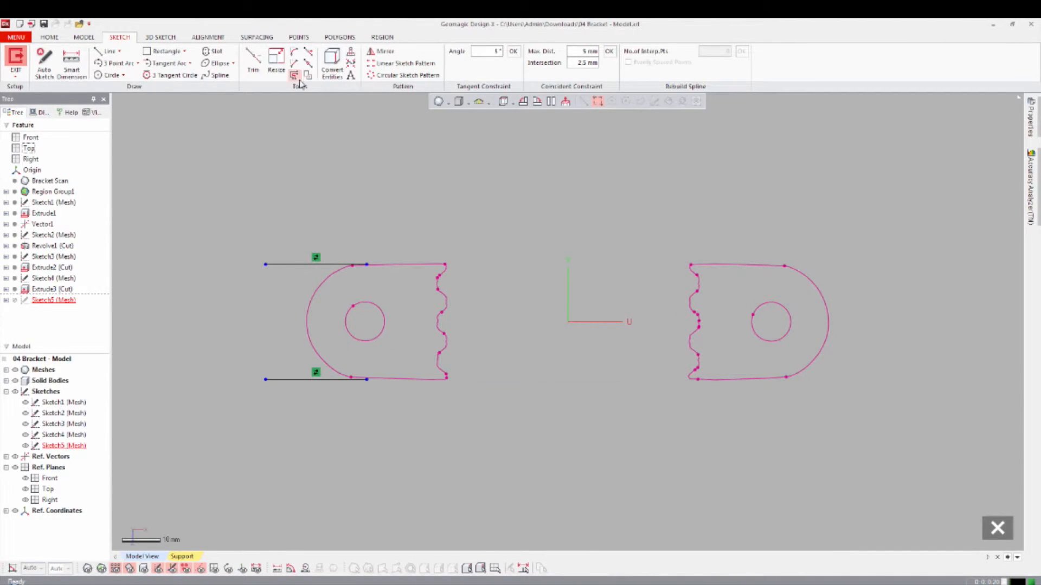
Fit a slot to the rounded outer ends of both mounting tabs and make its upper straight edge horizontal.
left_click(213, 51)
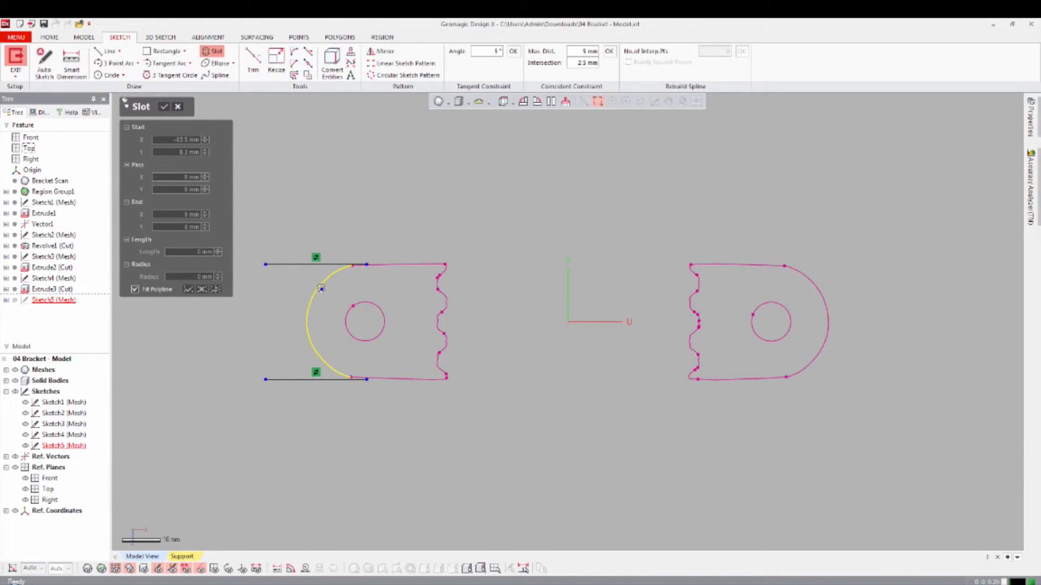
left_click(321, 288)
left_click(824, 304)
right_click(605, 210)
left_click(615, 181)
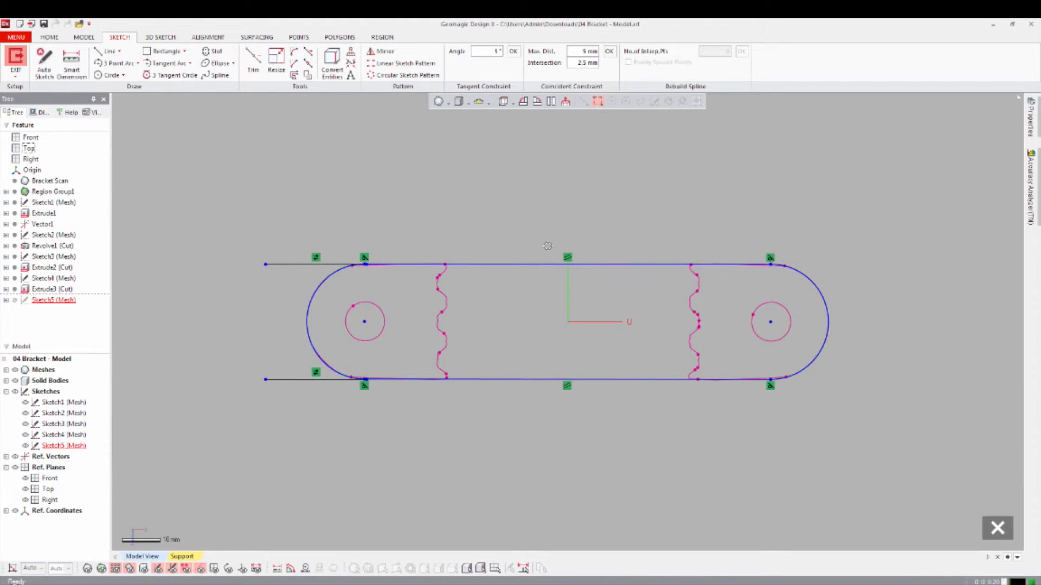
right_click(512, 264)
left_click(536, 245)
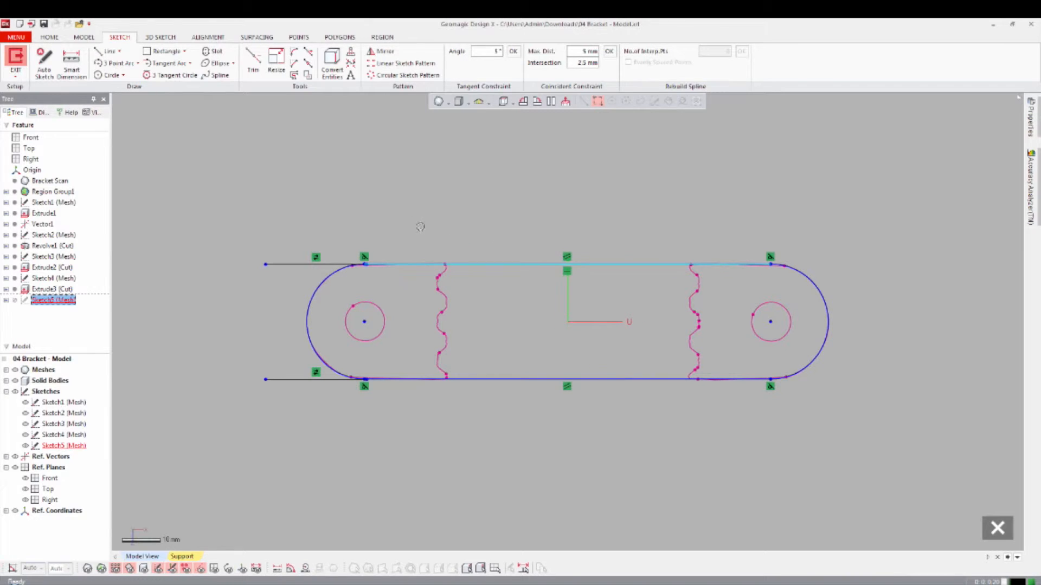
Align the slot's straight edges with the two converted tab lines by moving its left tangent points onto them.
left_click(371, 214)
scroll(348, 277, "up", 4)
middle_click_drag(346, 276, 655, 349)
scroll(558, 303, "up", 4)
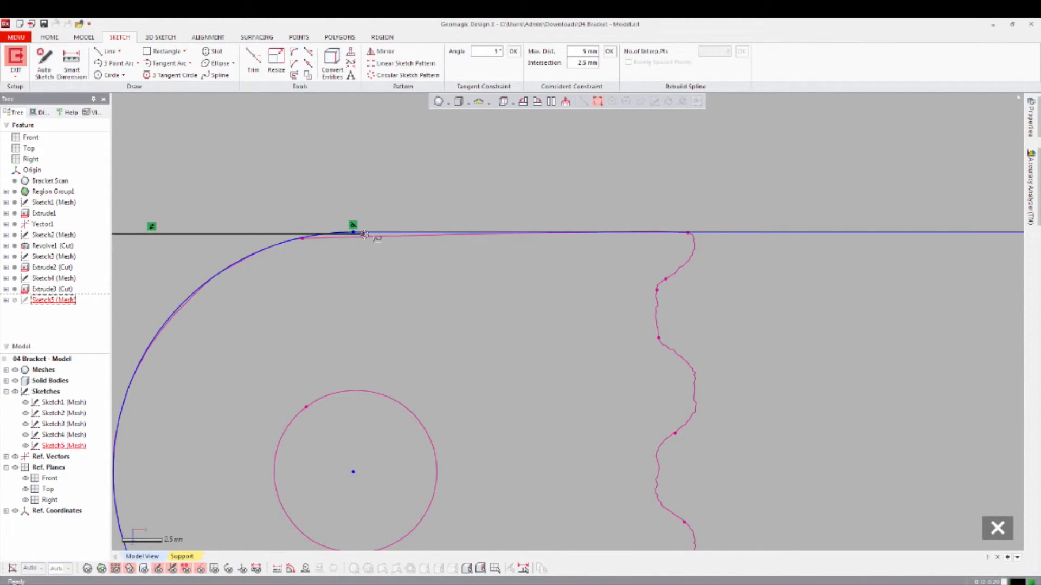
scroll(526, 448, "down", 2)
mouse_move(526, 448)
middle_mouse_down()
mouse_move(574, 216)
mouse_move(547, 227)
middle_mouse_up()
scroll(462, 379, "up", 3)
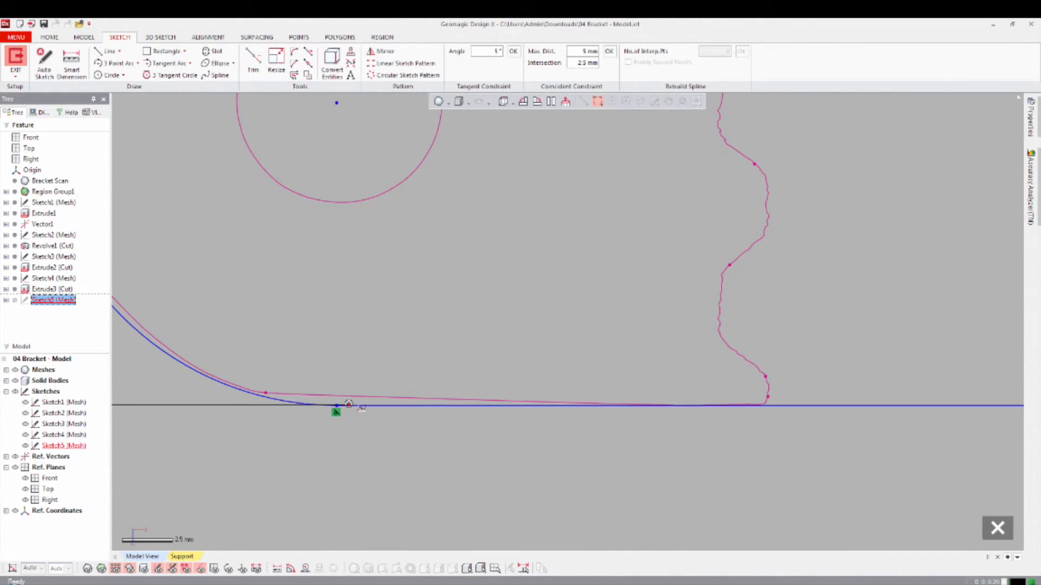
left_click_drag(349, 405, 337, 405)
scroll(568, 366, "down", 2)
scroll(568, 366, "down", 3)
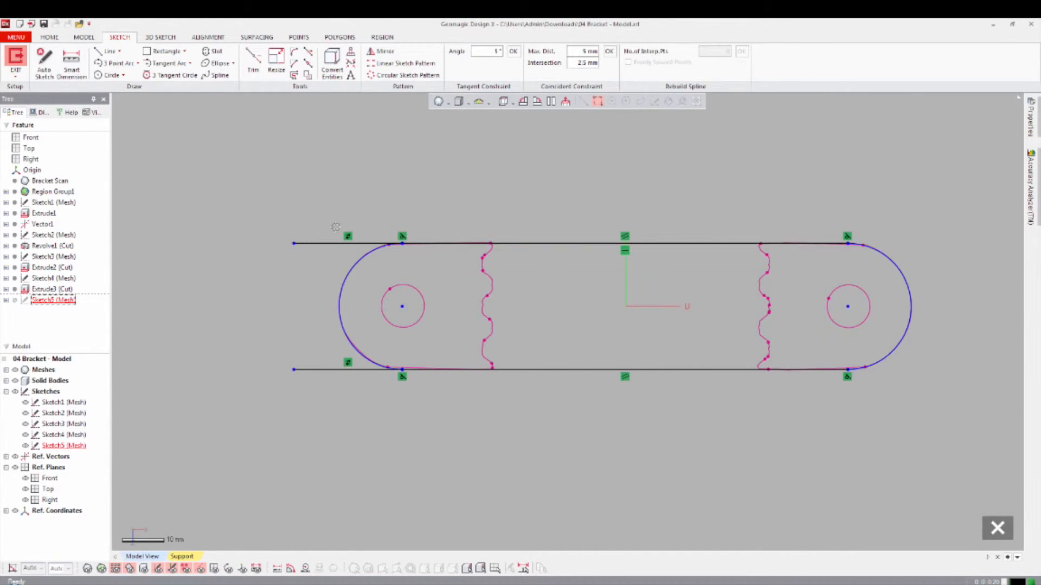
Make the two converted tab lines construction geometry.
right_click(433, 188)
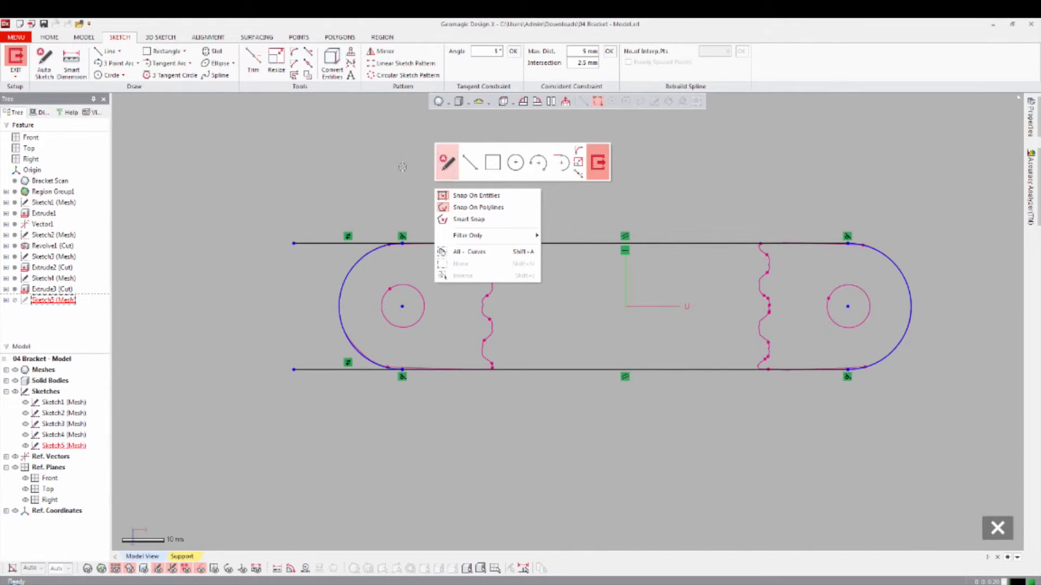
left_click(357, 161)
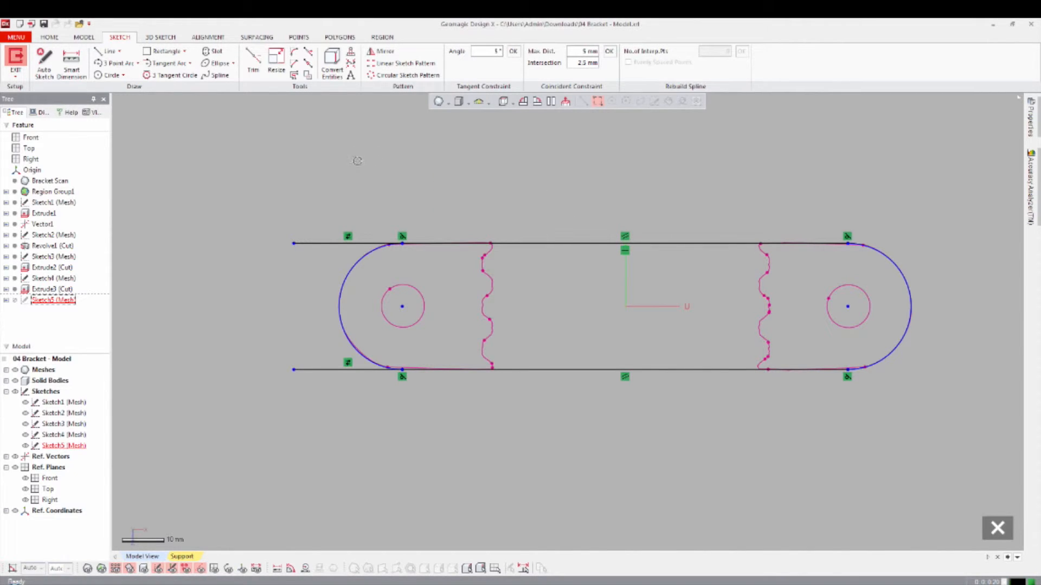
right_click(327, 242)
left_click(407, 215)
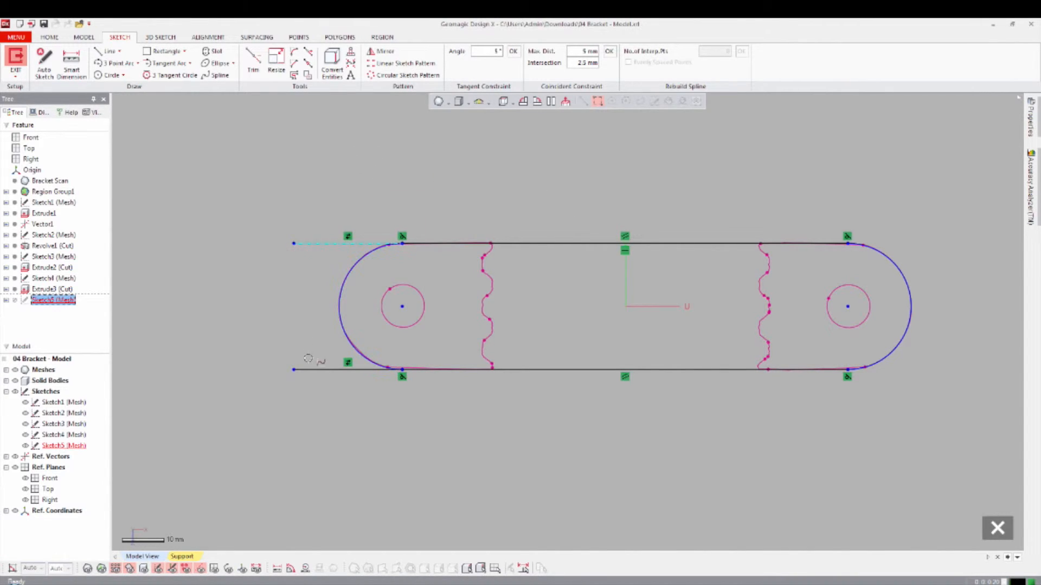
right_click(309, 370)
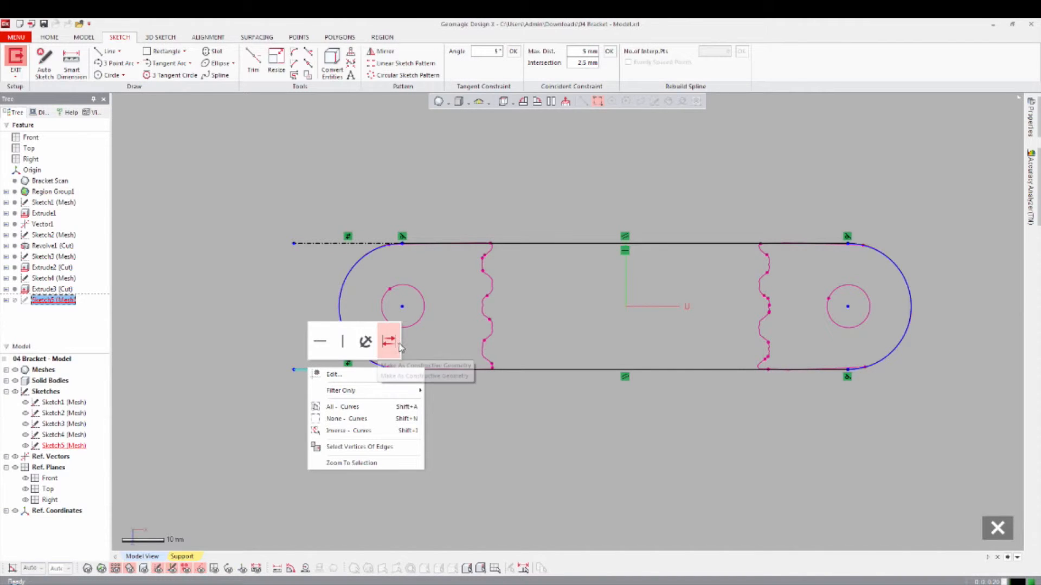
left_click(397, 344)
left_click(364, 157)
Draw a rectangle enclosing the whole slot with a clear margin on all sides, and exit the sketch.
scroll(396, 225, "down", 2)
right_click_drag(295, 198, 296, 198)
left_click(353, 185)
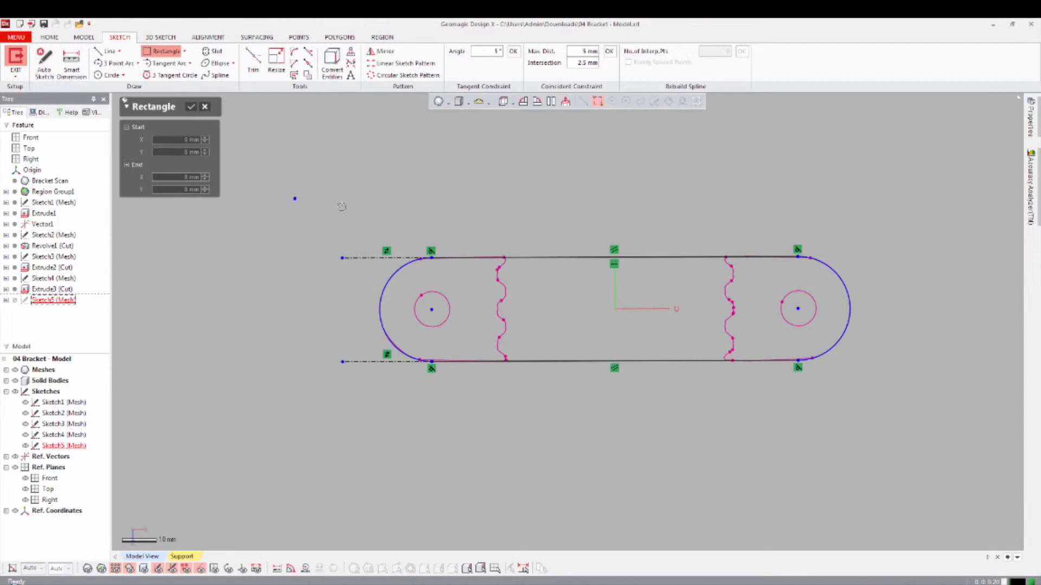
left_click_drag(276, 200, 923, 434)
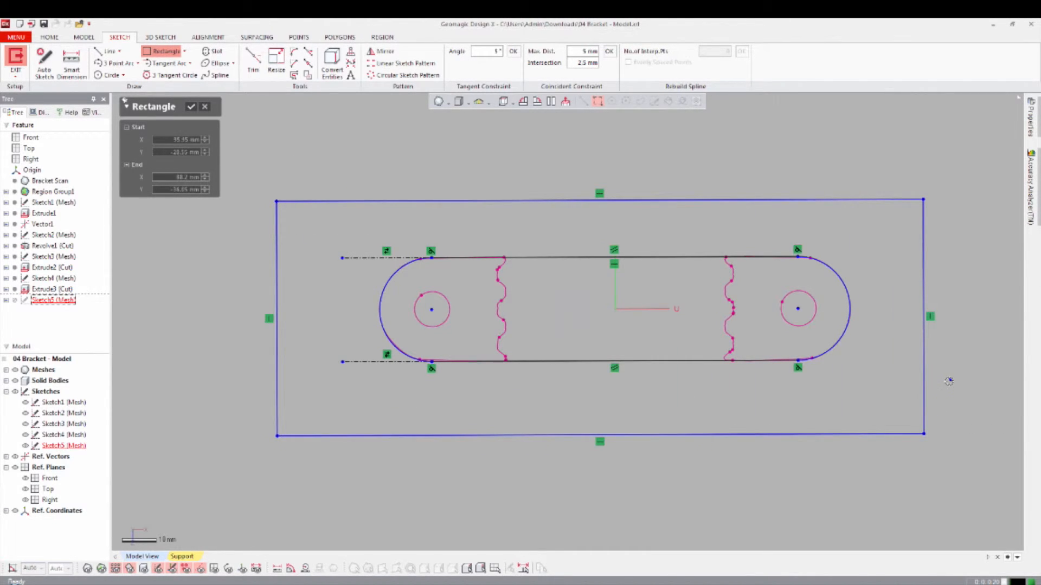
right_click(952, 415)
left_click(958, 385)
right_click(969, 389)
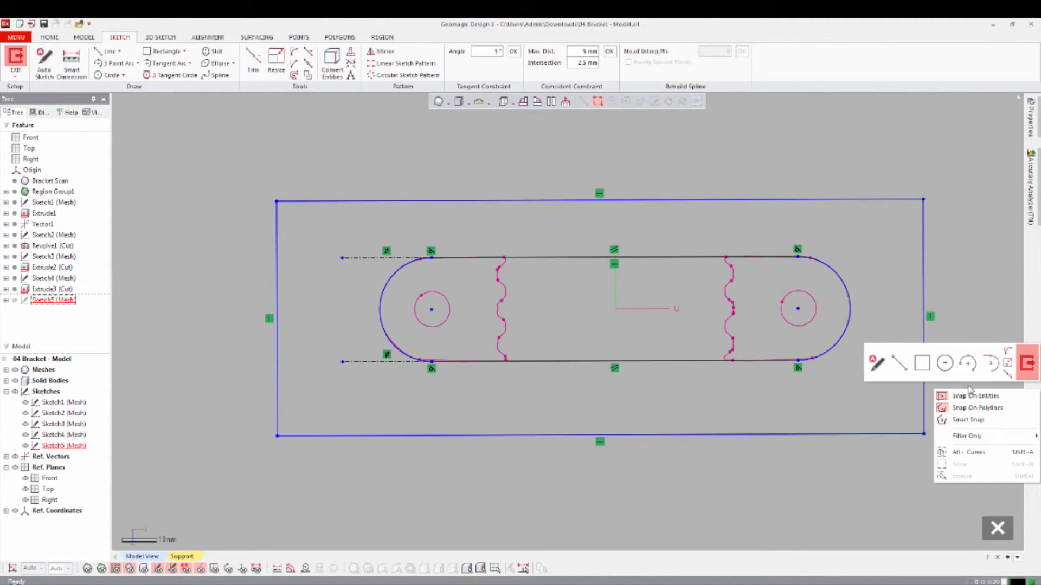
left_click(1027, 363)
Show the scan mesh and the solid body together with the slot sketch in an angled view.
left_click(256, 277)
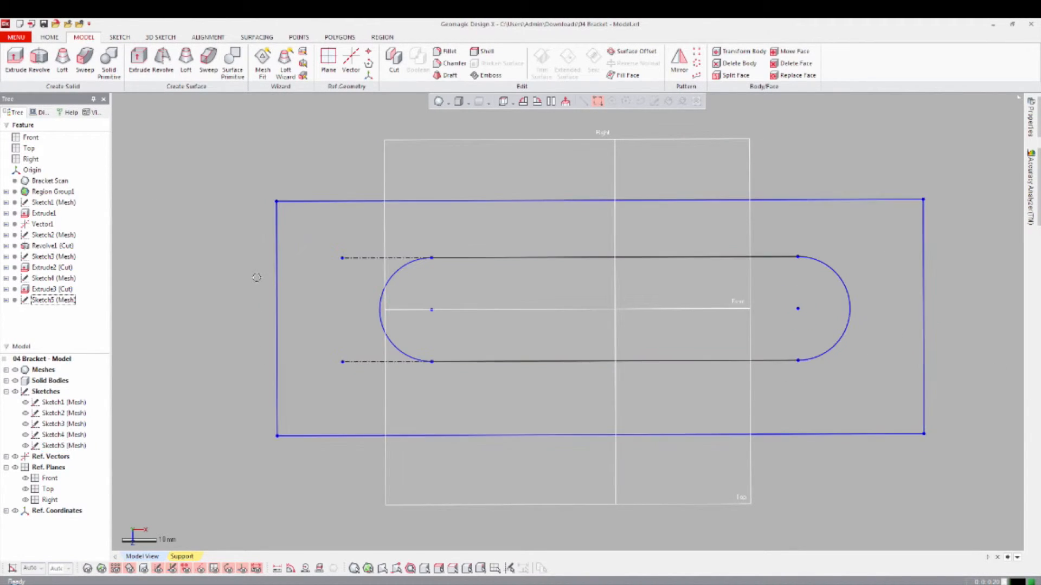
key("ctrl+5")
key("ctrl+1")
scroll(402, 418, "down", 3)
scroll(466, 431, "up", 3)
right_click_drag(577, 446, 548, 287)
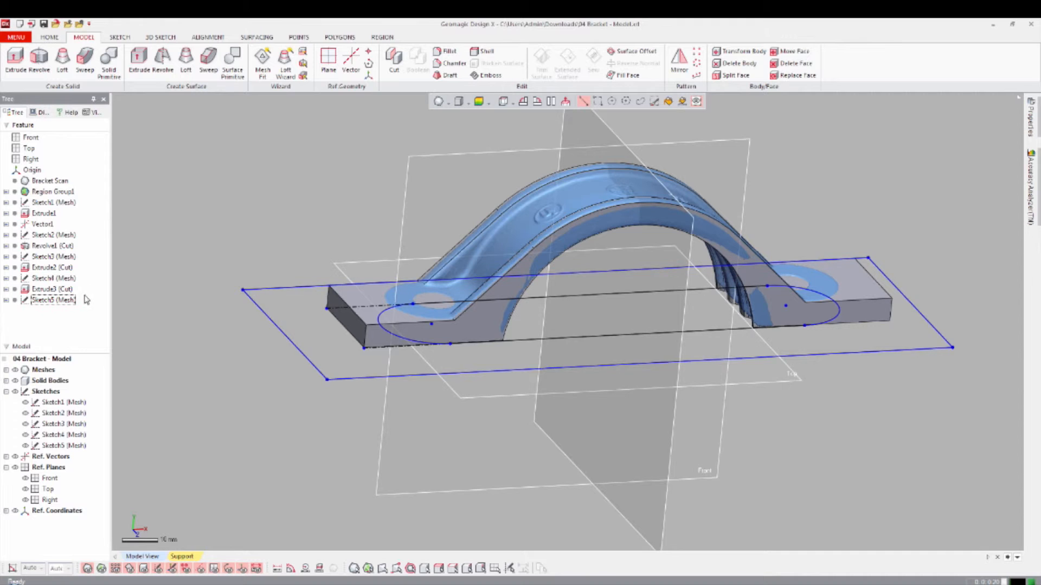
Reopen the slot sketch, fit circles to the scanned holes in both mounting tabs, and exit the sketch.
right_click(69, 301)
left_click(99, 308)
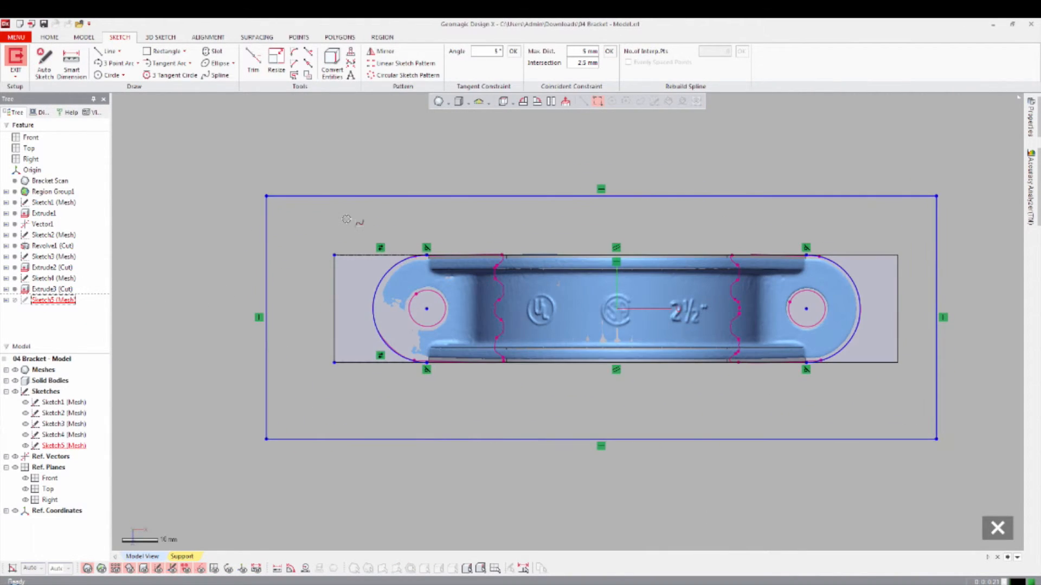
right_click(274, 163)
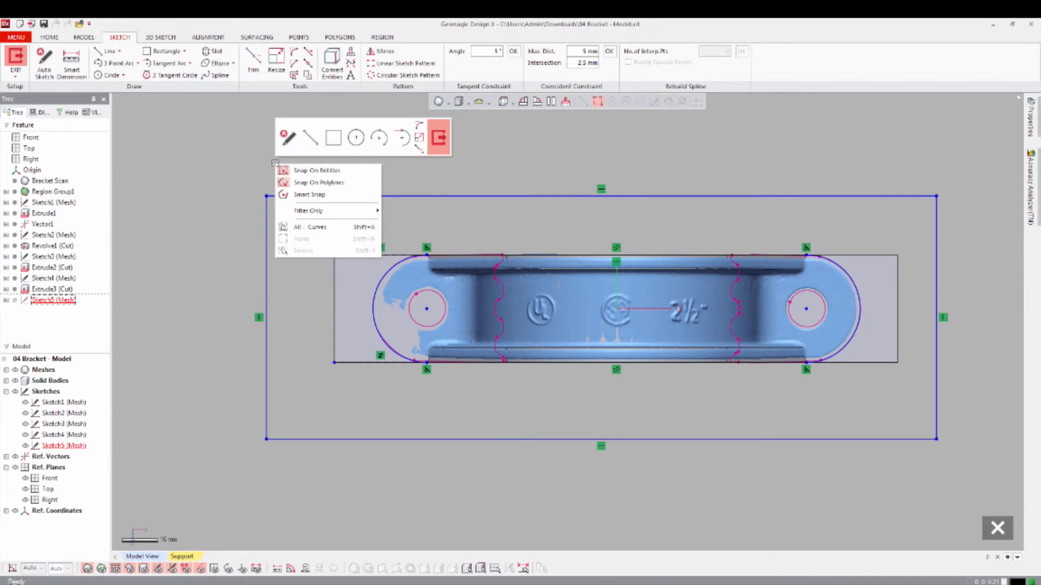
left_click(355, 135)
left_click(414, 297)
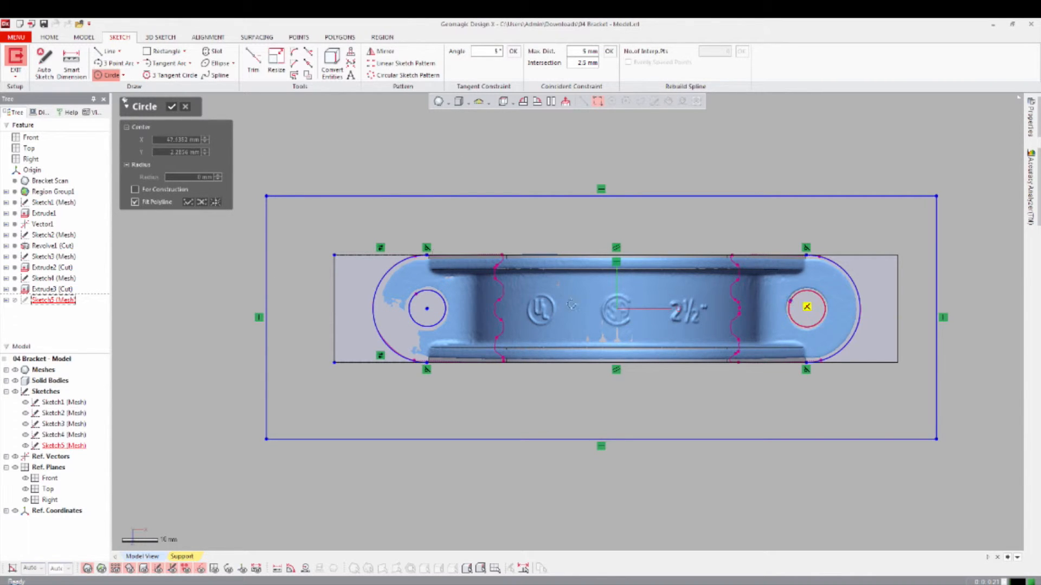
right_click(398, 155)
left_click(411, 128)
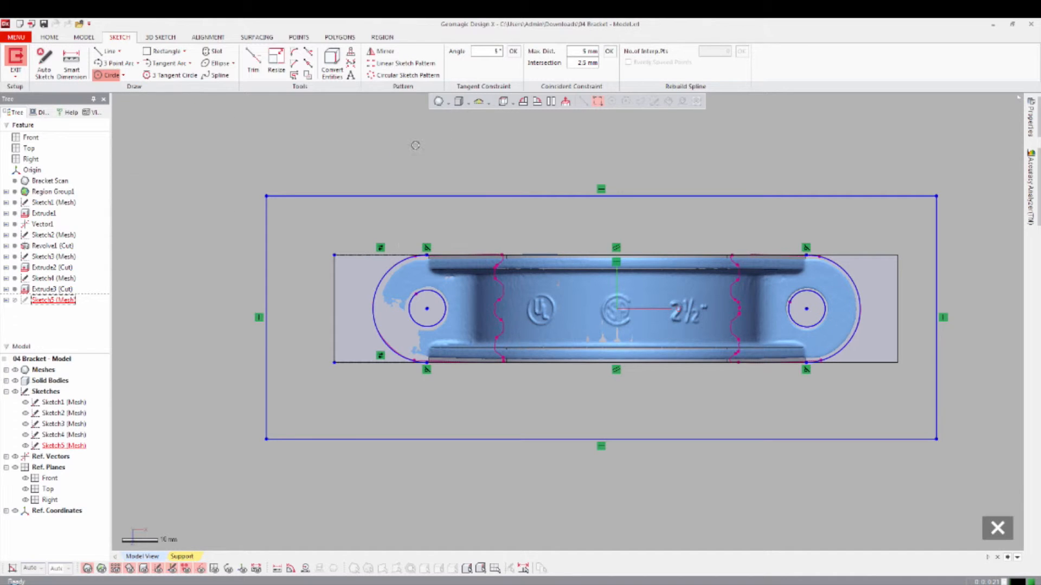
right_click(417, 157)
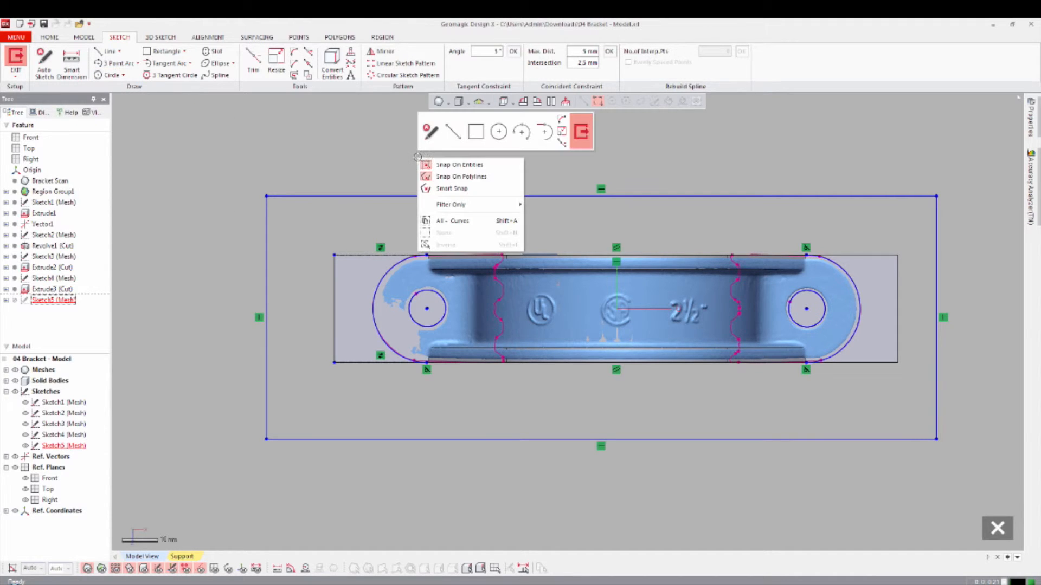
left_click(579, 133)
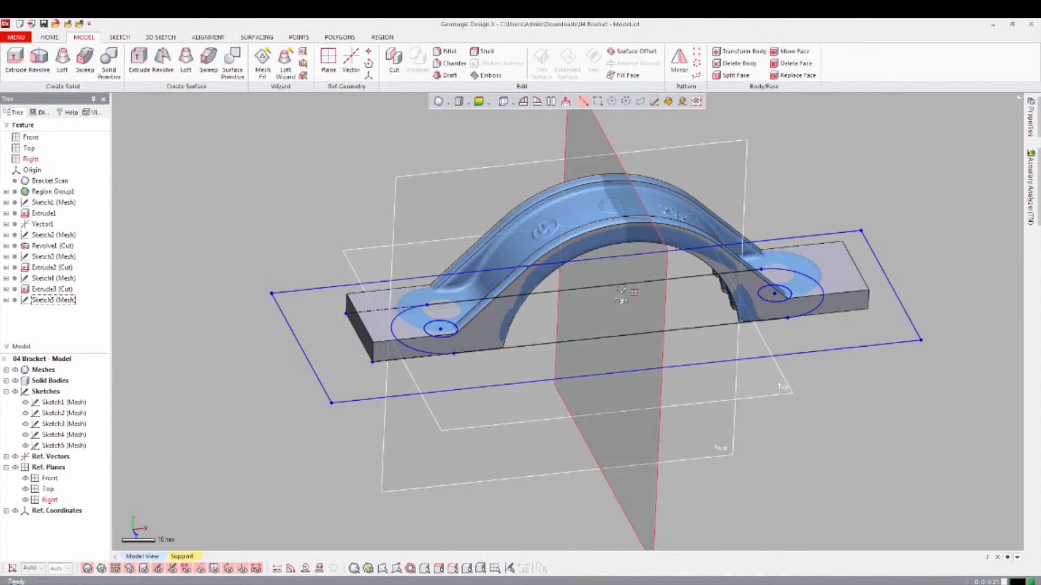
Hide the reference planes and set up an Extrude using the area around the slot and both hole circles as profiles.
key("ctrl+0")
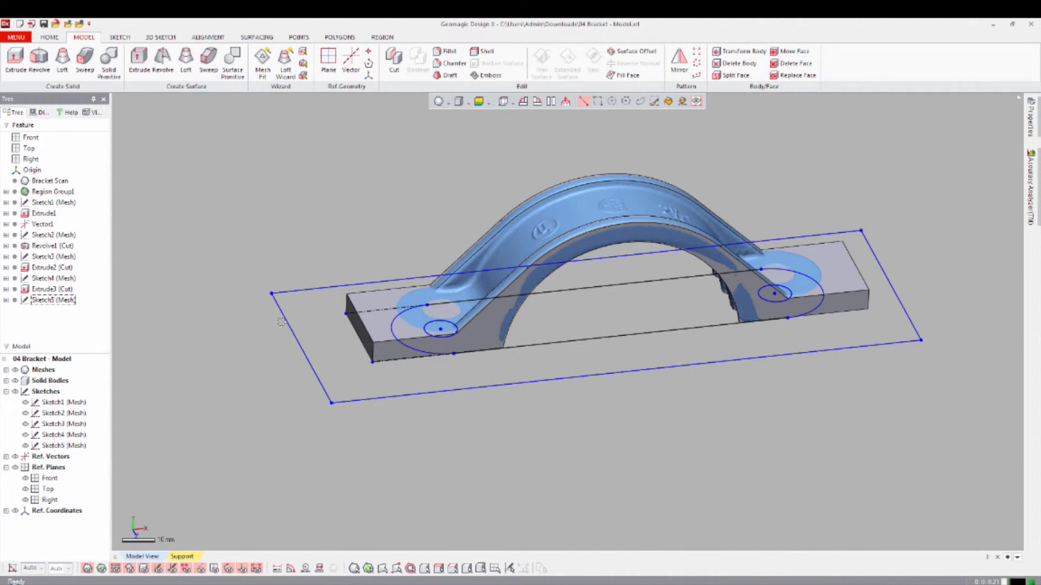
right_click(284, 324)
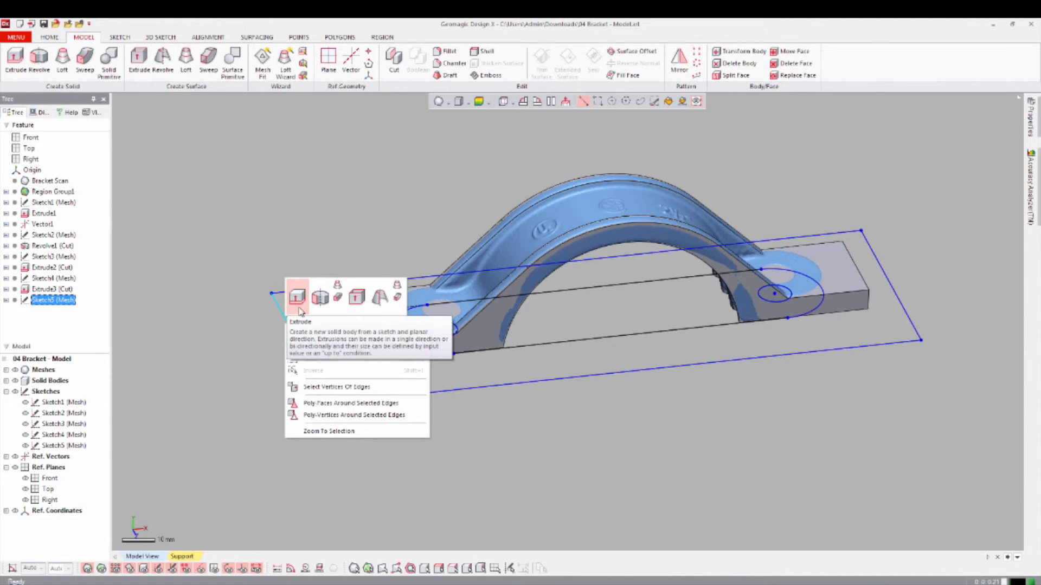
left_click(297, 297)
left_click(301, 306)
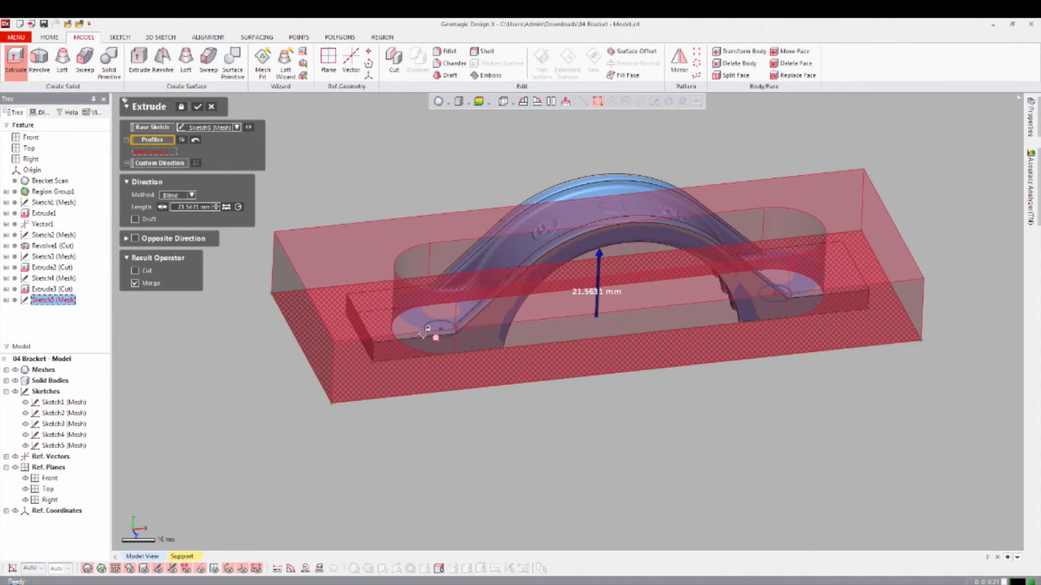
left_click(431, 325)
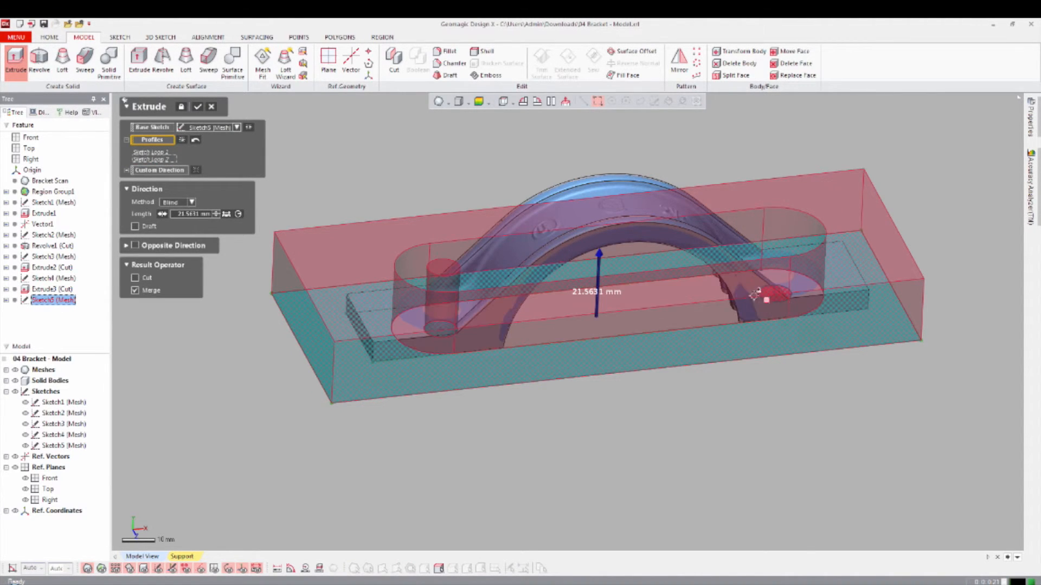
left_click(772, 297)
Set the extrusion to Cut with the Through All method and apply it.
left_click(135, 284)
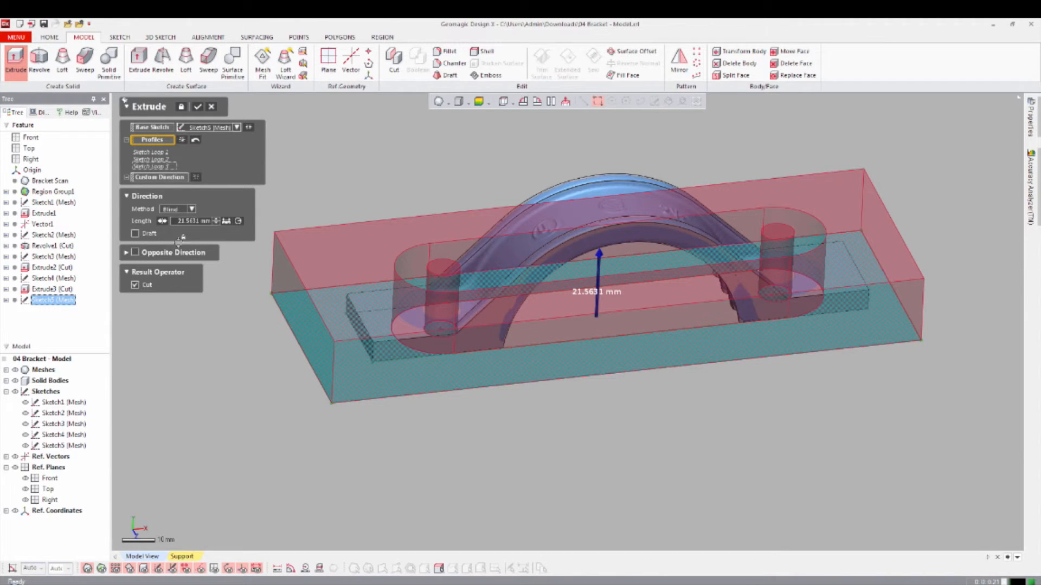
left_click(182, 210)
left_click(183, 233)
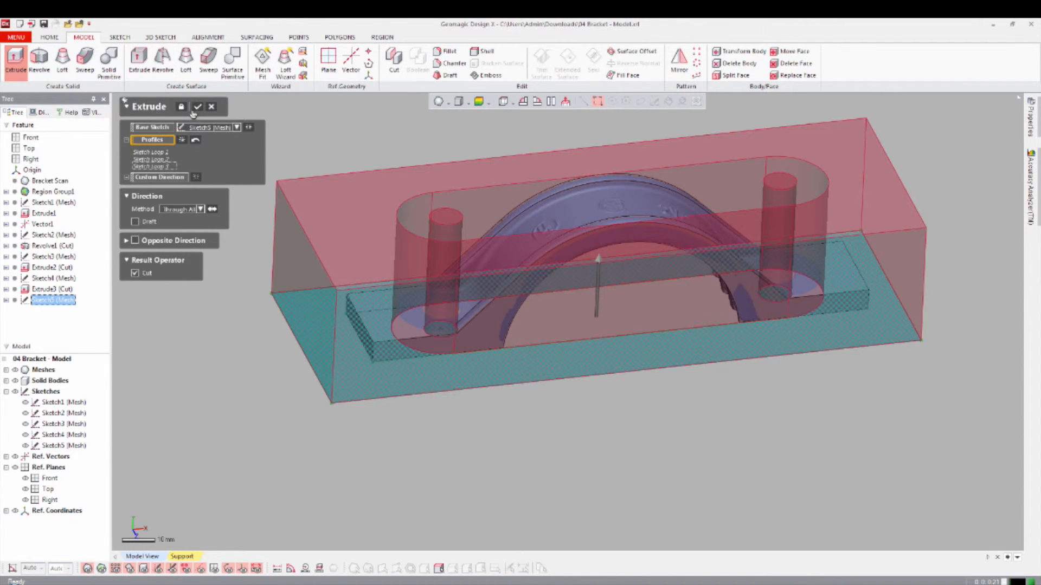
left_click(196, 107)
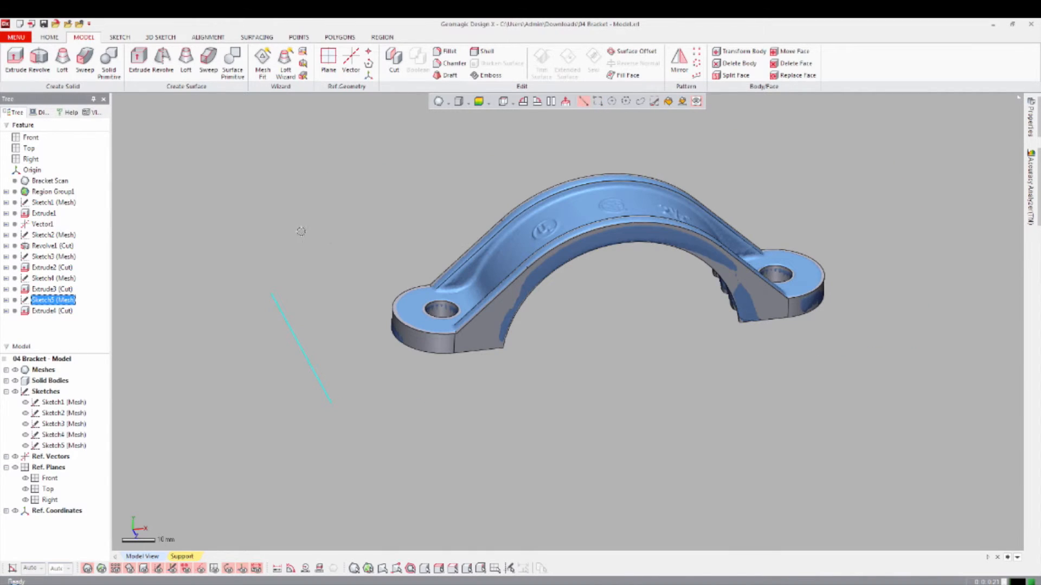
Examine the cut bracket against the scan with the Deviation for Body colour map, and set the analysis back to None.
scroll(608, 253, "down", 3)
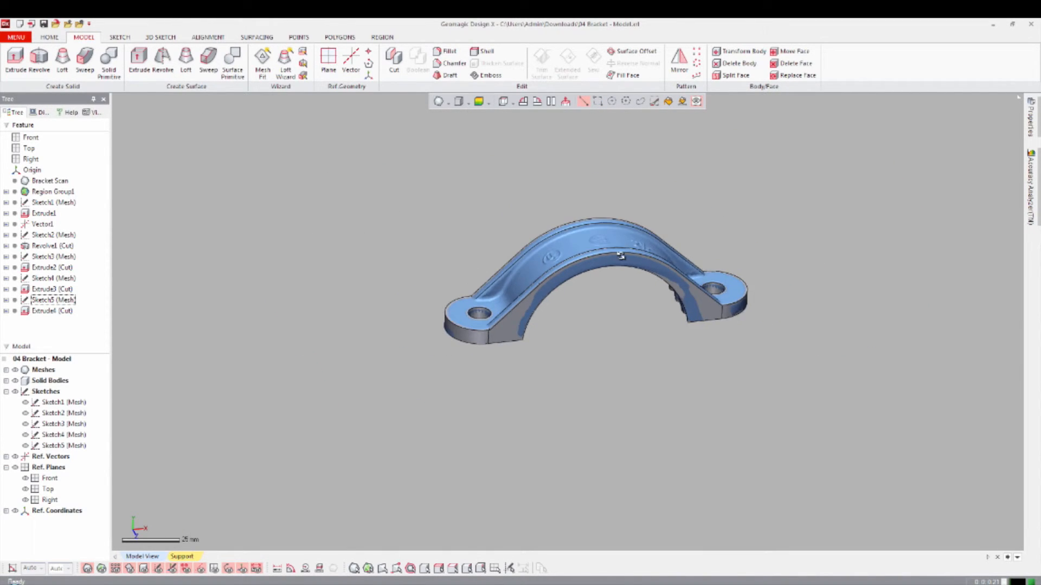
scroll(659, 260, "up", 5)
right_click_drag(660, 260, 571, 367, "ctrl")
scroll(574, 295, "up", 2)
scroll(564, 316, "down", 2)
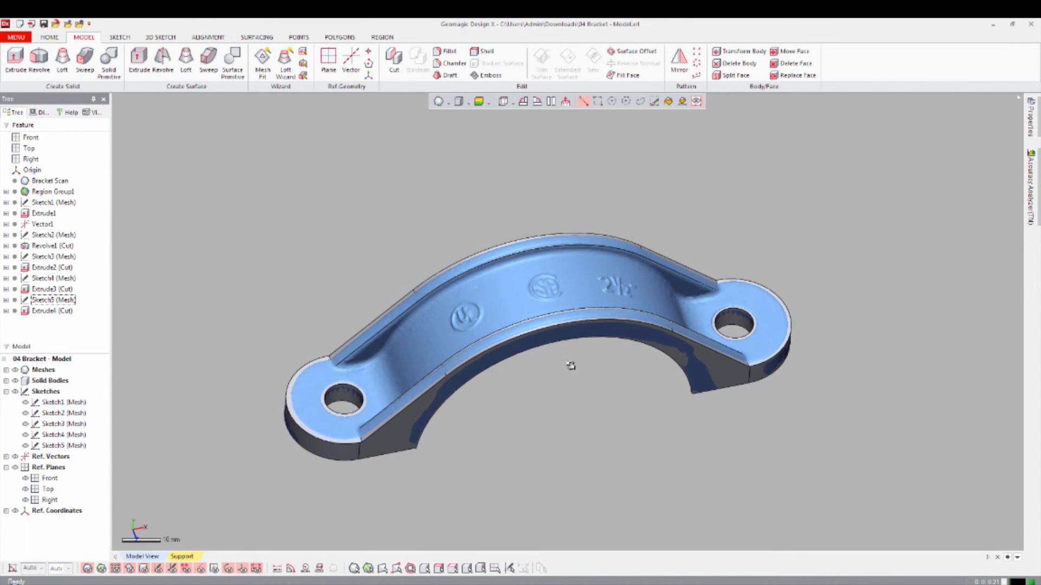
scroll(574, 361, "up", 1)
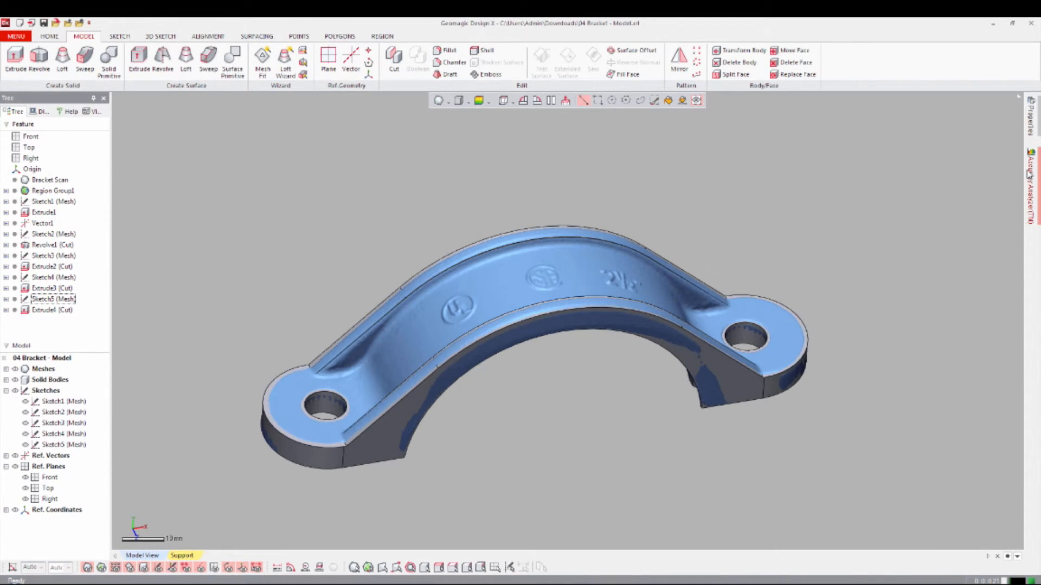
mouse_move(1030, 174)
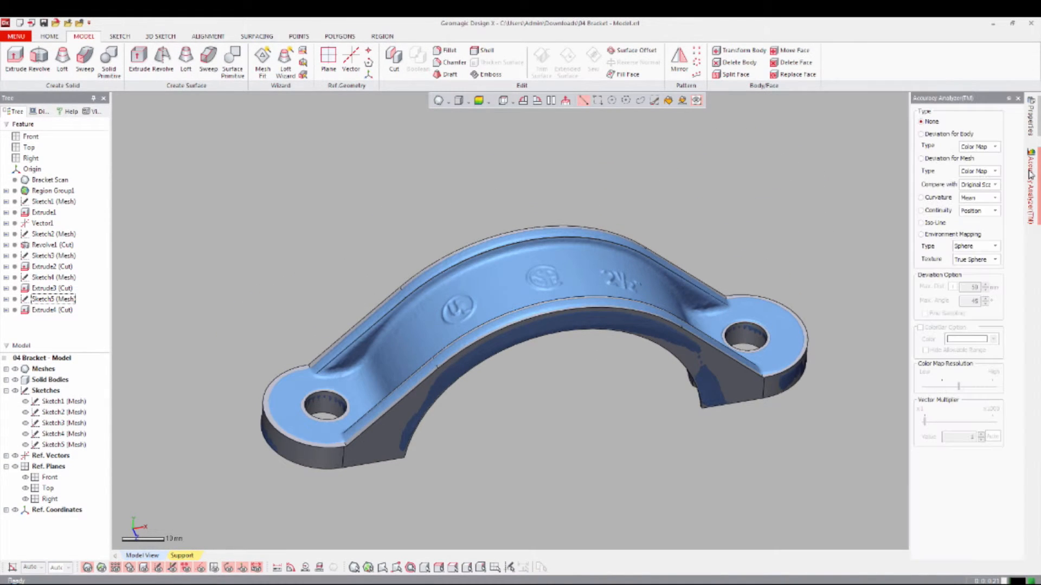
left_click(939, 139)
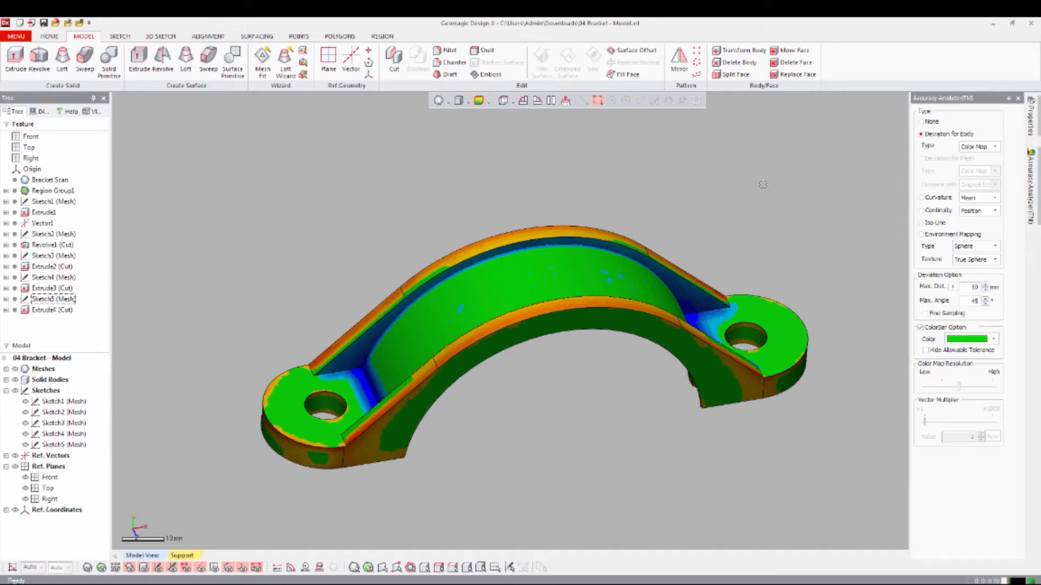
scroll(625, 360, "down", 1)
right_click_drag(625, 359, 634, 324)
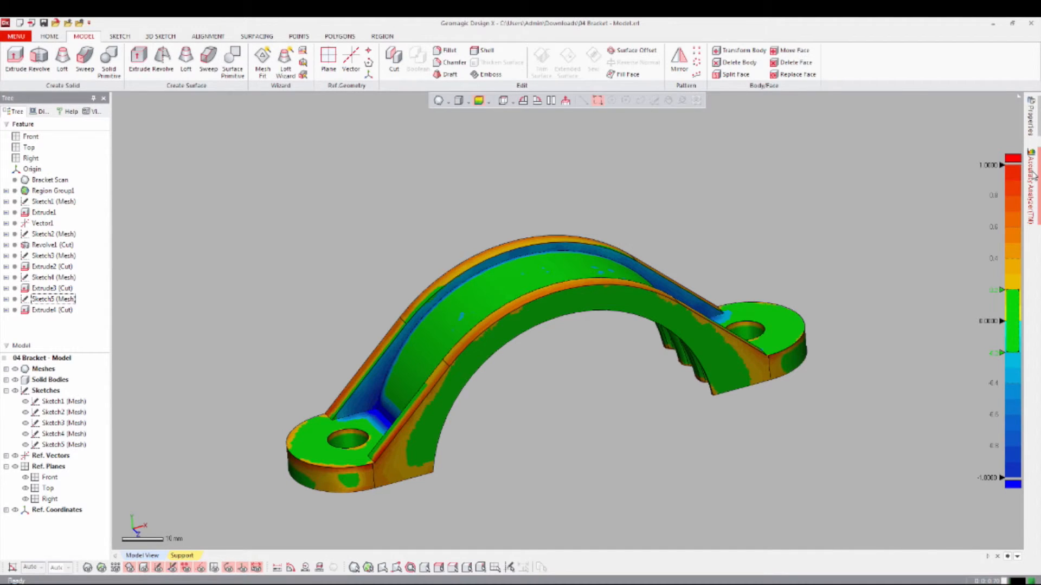
mouse_move(1035, 175)
left_click(924, 121)
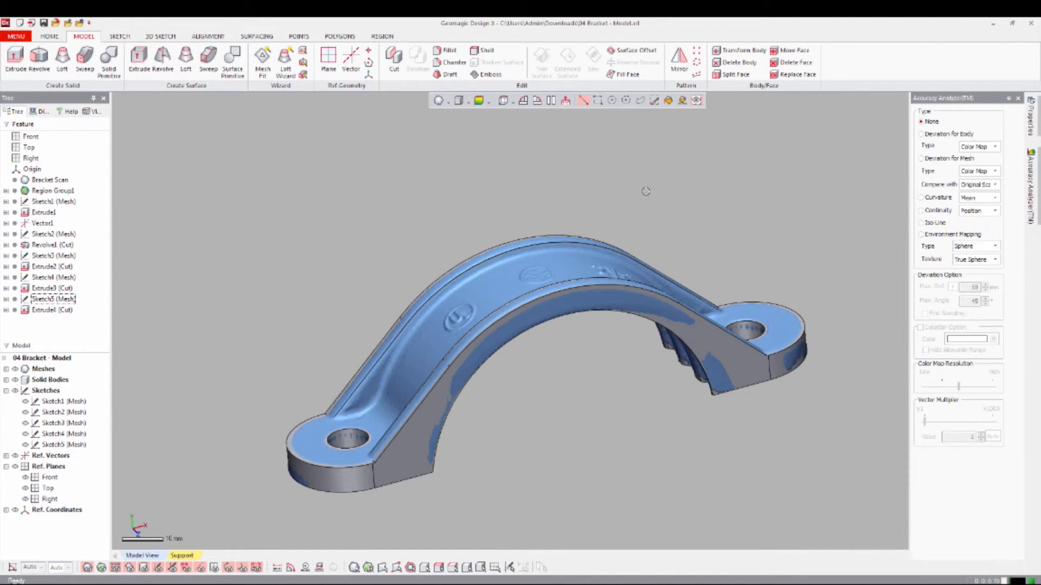
Hide the scan mesh and add an 8 mm constant fillet to the two edges where the arch meets the mounting tabs.
key("ctrl+1")
scroll(452, 329, "down", 2)
scroll(451, 329, "up", 2)
right_click_drag(450, 313, 571, 290, "ctrl")
scroll(474, 249, "up", 1)
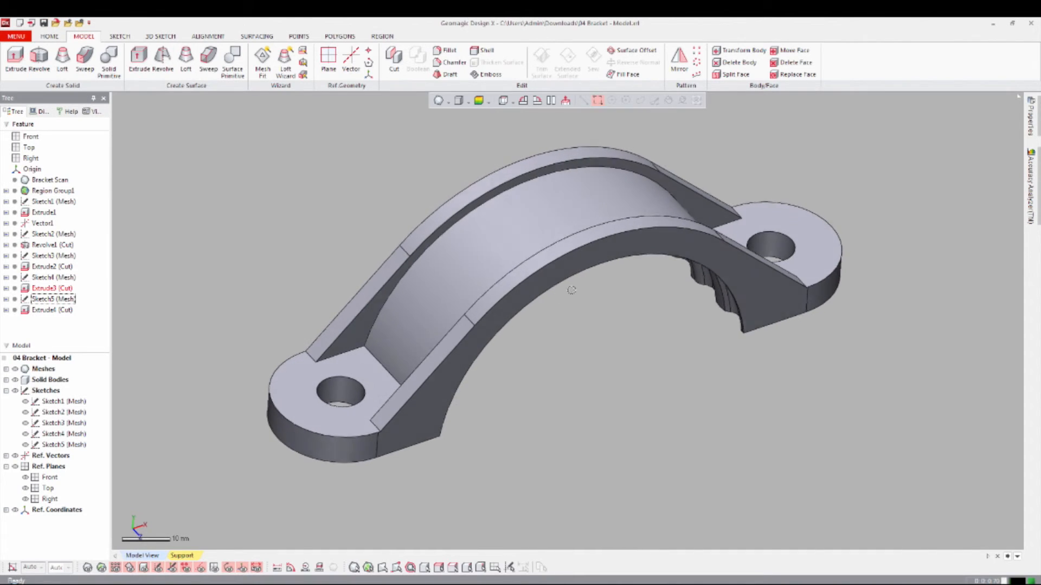
right_click(367, 350)
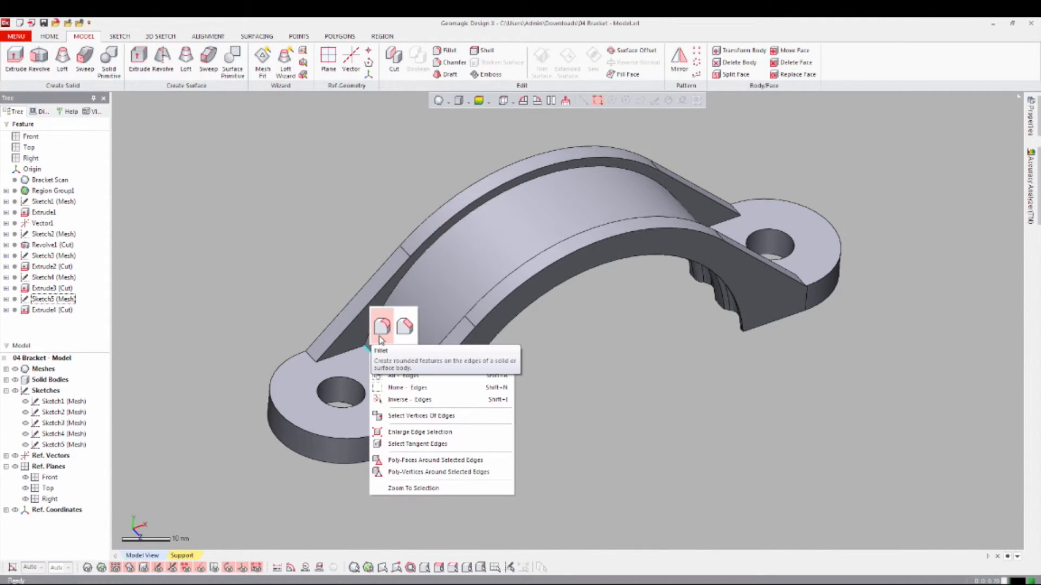
left_click(381, 327)
left_click(293, 196)
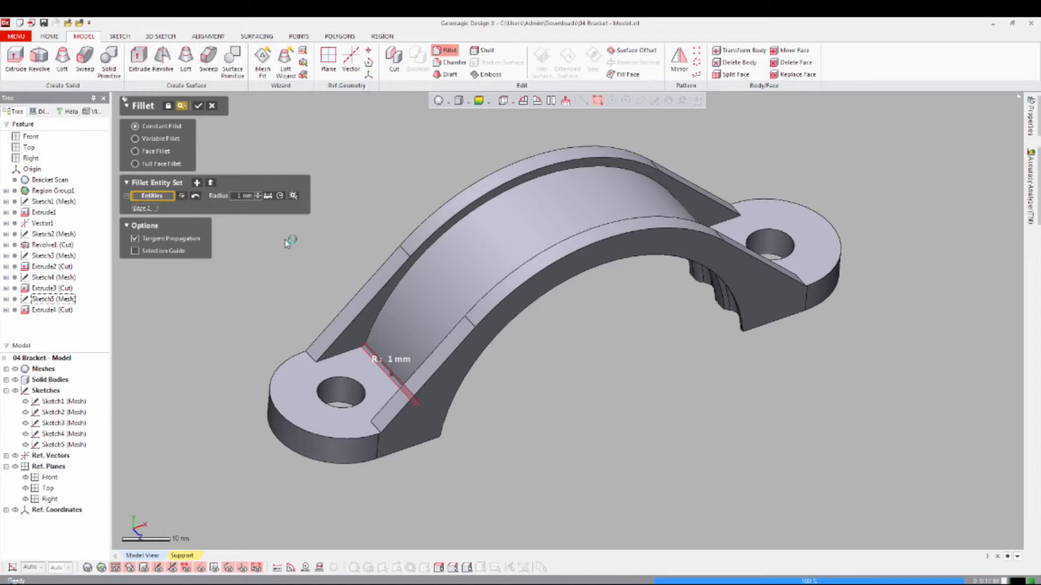
key("Return")
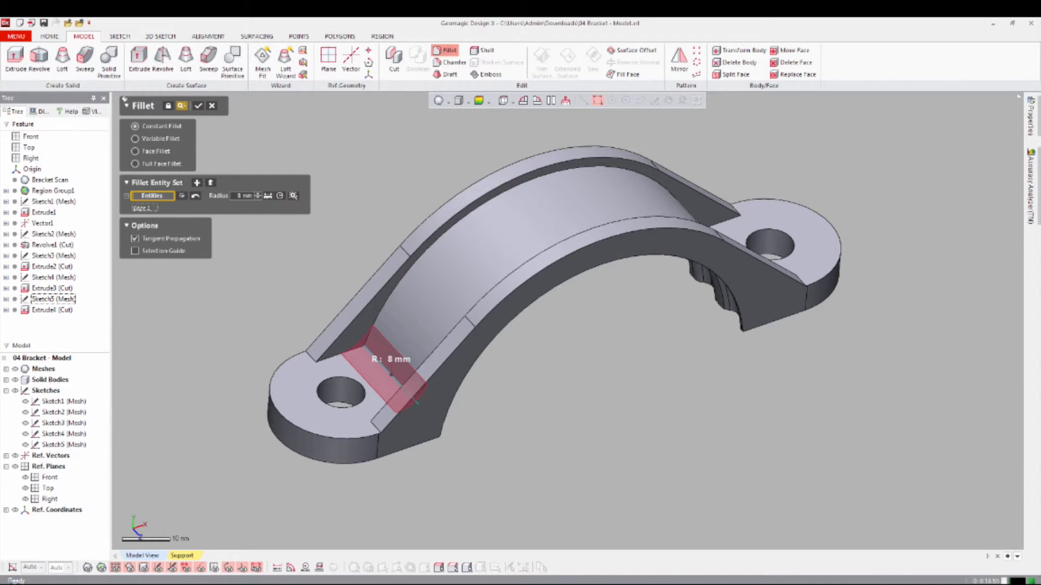
right_click_drag(542, 326, 507, 363)
left_click(757, 228)
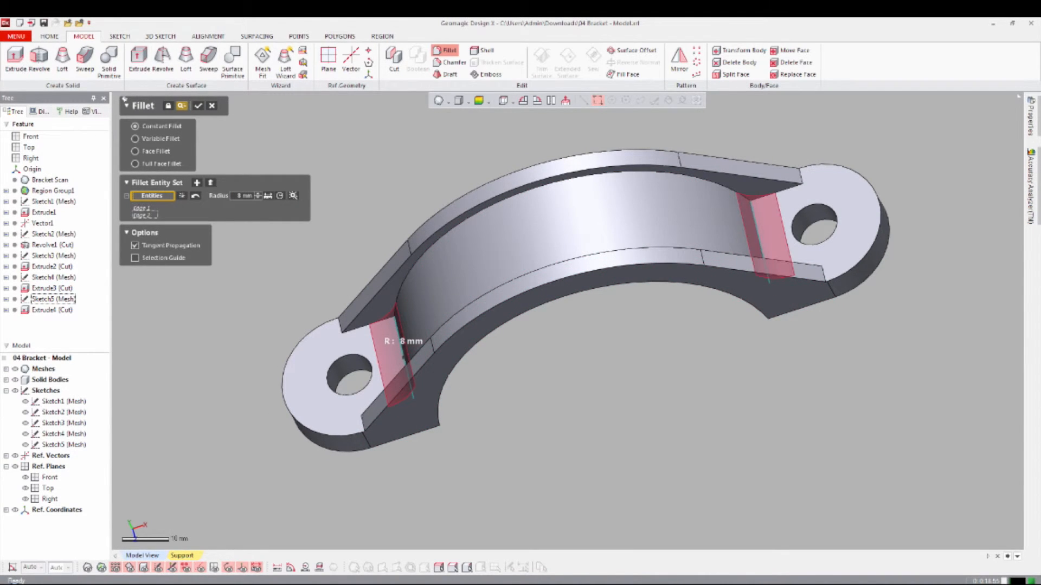
left_click(198, 106)
Add a 2 mm constant fillet to the four short edges where the side rib ends meet the tab top faces.
scroll(303, 271, "up", 2)
right_click_drag(298, 293, 336, 260)
right_click(274, 305)
left_click(286, 278)
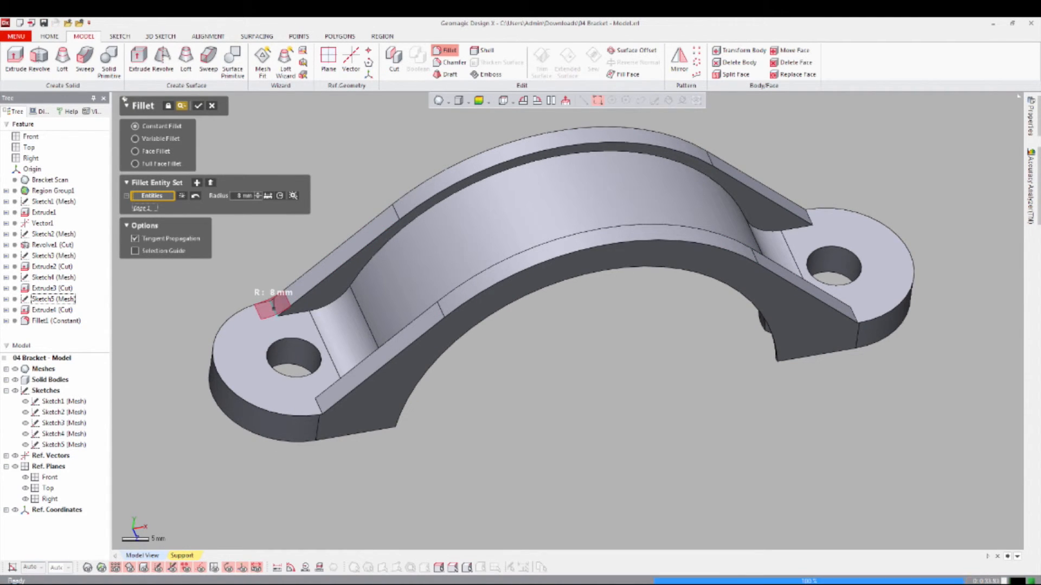
double_click(249, 196)
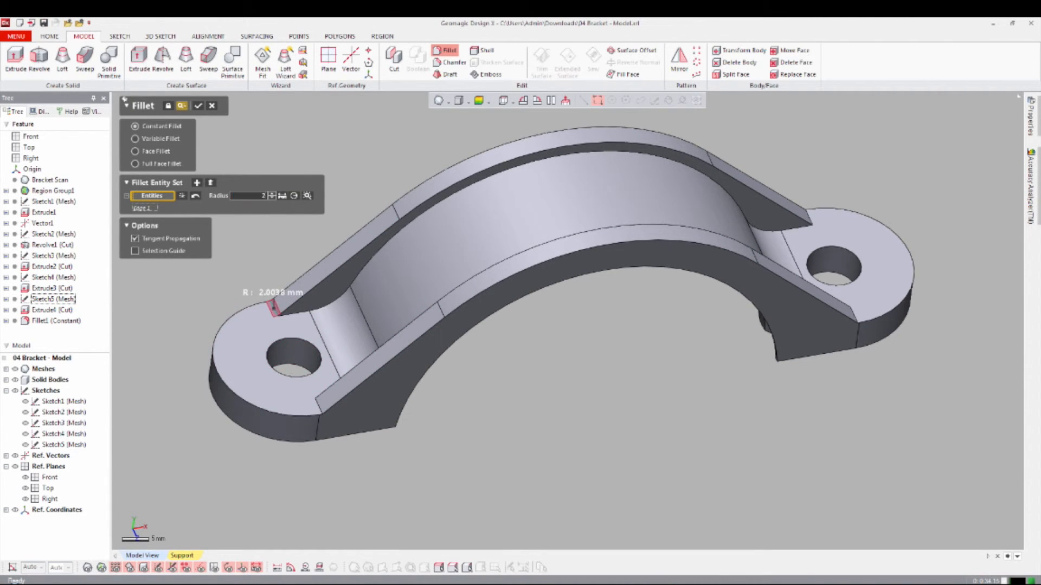
left_click(319, 406)
scroll(564, 315, "down", 2)
right_click_drag(623, 336, 591, 336)
scroll(563, 315, "up", 2)
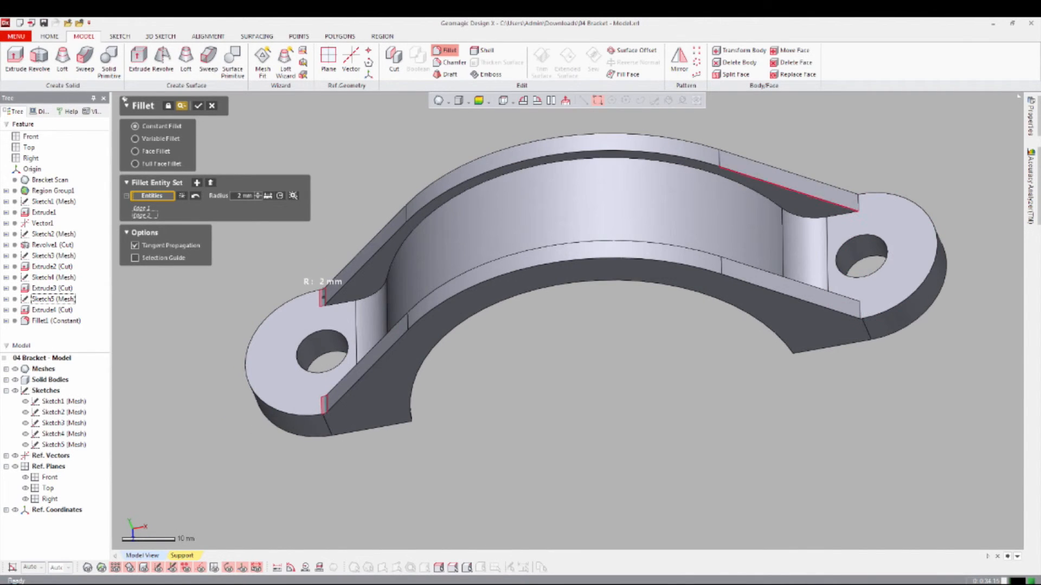
left_click(858, 203)
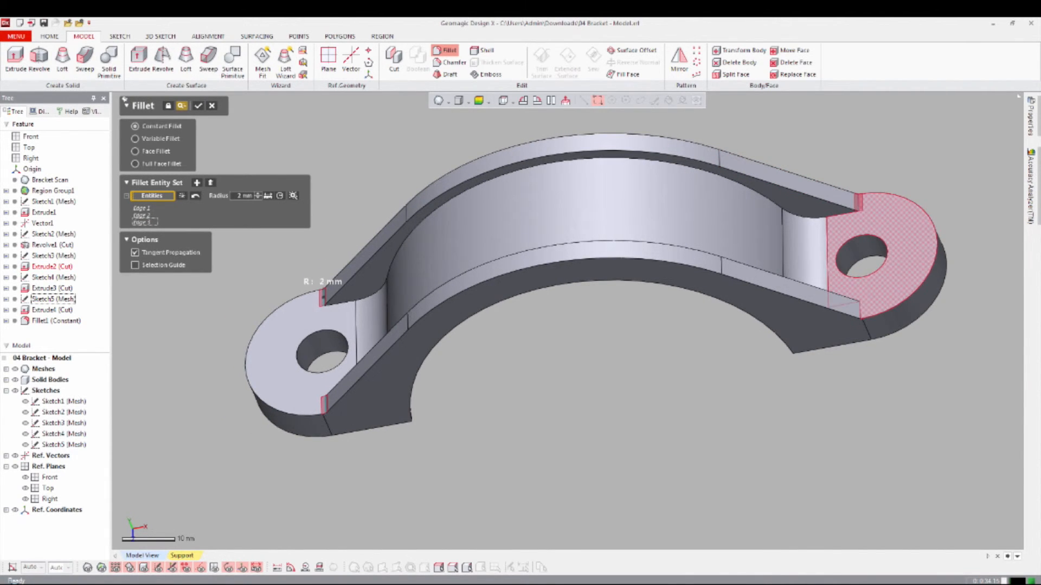
left_click(859, 310)
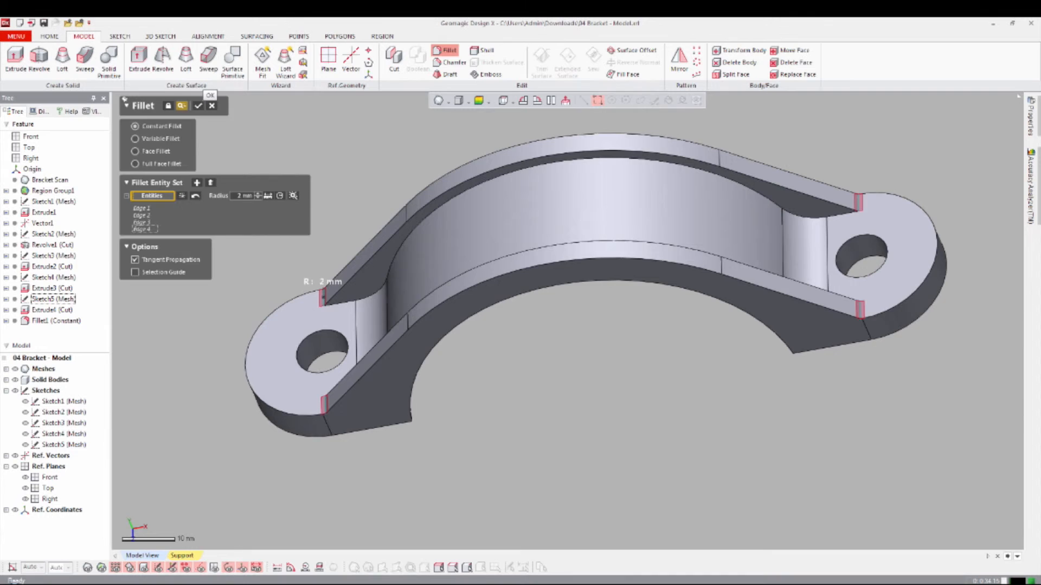
left_click(198, 106)
Add a 1.75 mm constant fillet along the bracket's outer top edge, with tangent propagation around the ribs and tabs.
right_click_drag(477, 320, 523, 320)
right_click(538, 266)
left_click(549, 244)
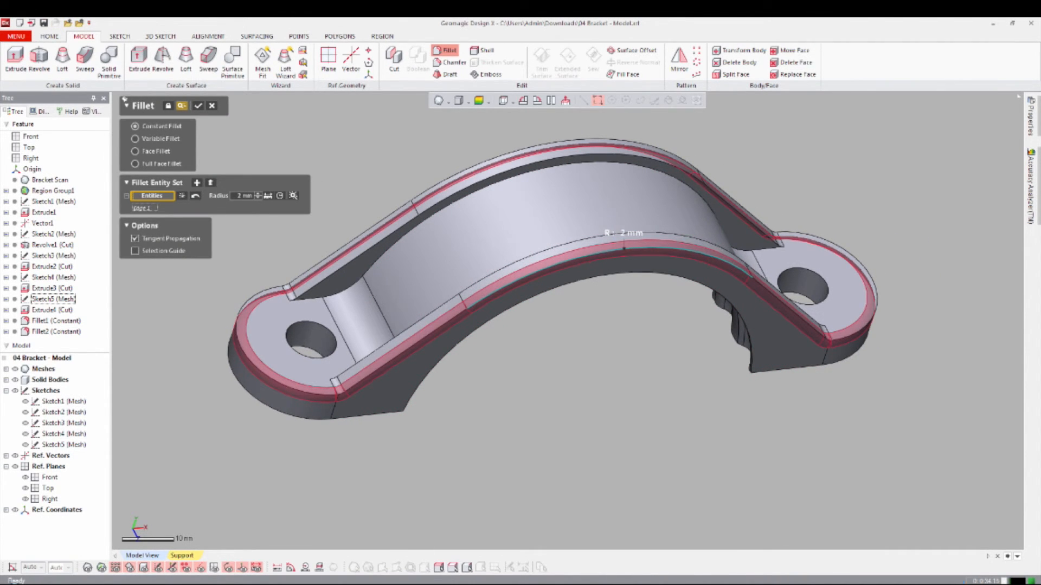
left_click(293, 195)
double_click(249, 196)
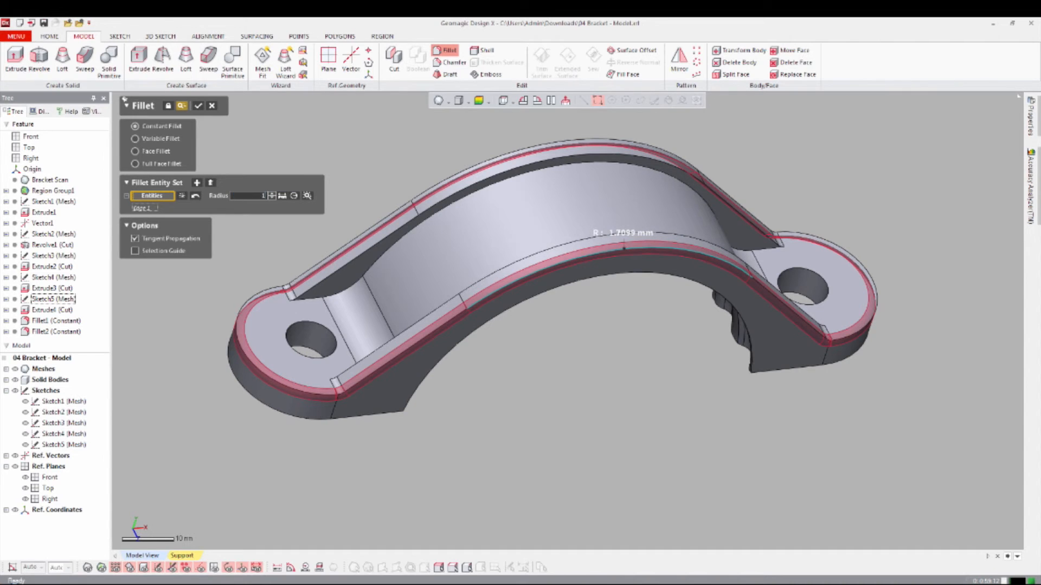
key("Return")
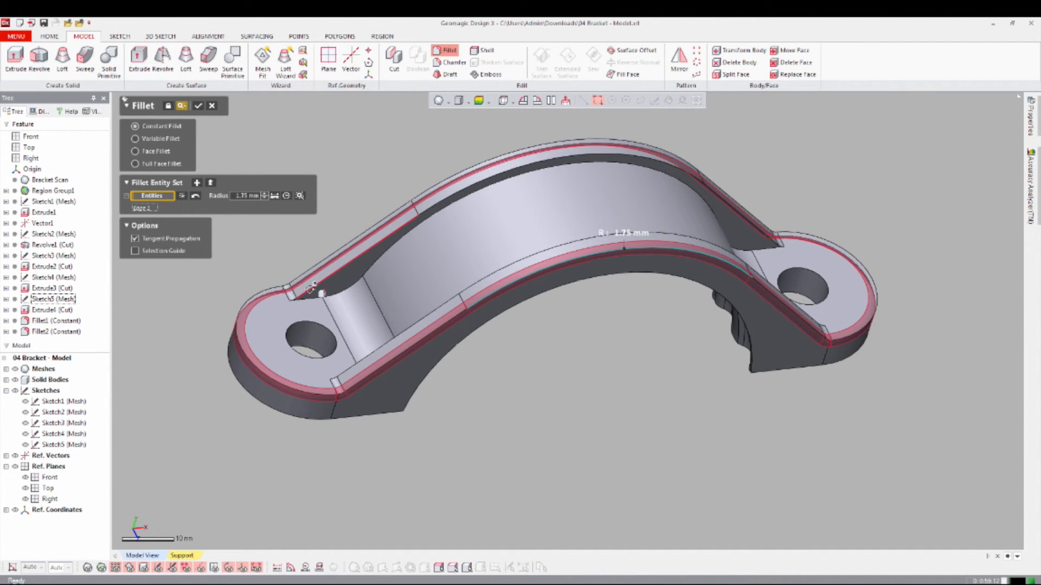
left_click(199, 106)
Add a 1 mm constant fillet around the inner side walls of both ribs and the faces of both mounting holes.
key("ctrl+space")
left_click(353, 280)
left_click(324, 283)
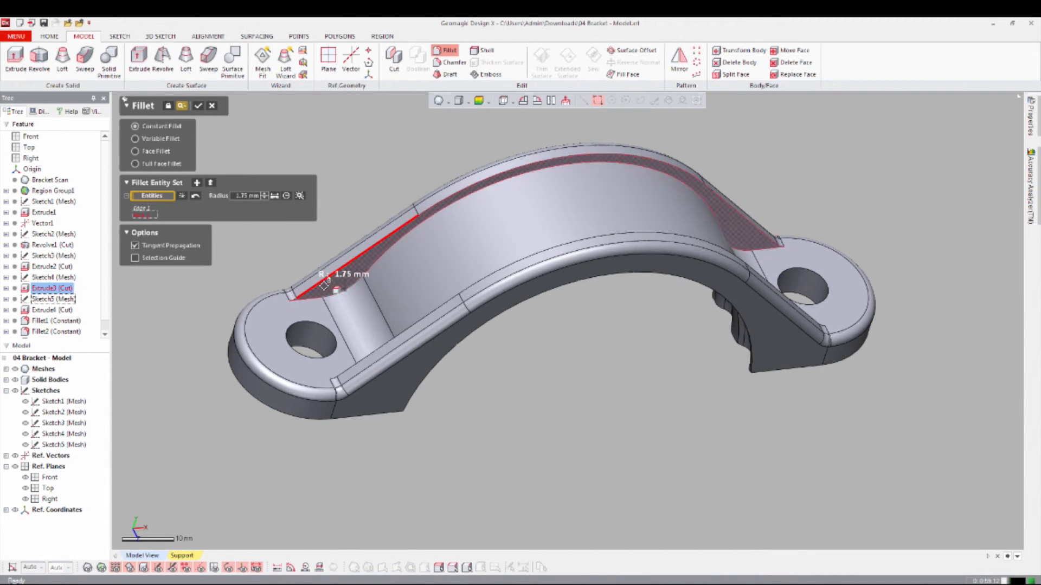
left_click(239, 194)
key("Return")
right_click_drag(445, 304, 448, 391)
left_click(391, 402)
left_click(335, 373)
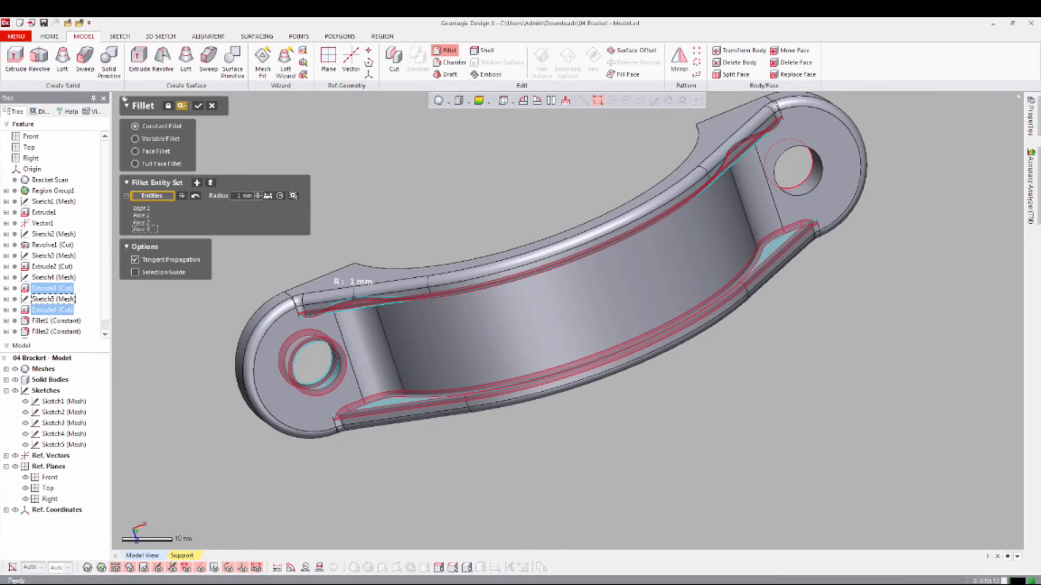
left_click(812, 183)
scroll(688, 249, "down", 1)
right_click_drag(678, 250, 677, 168)
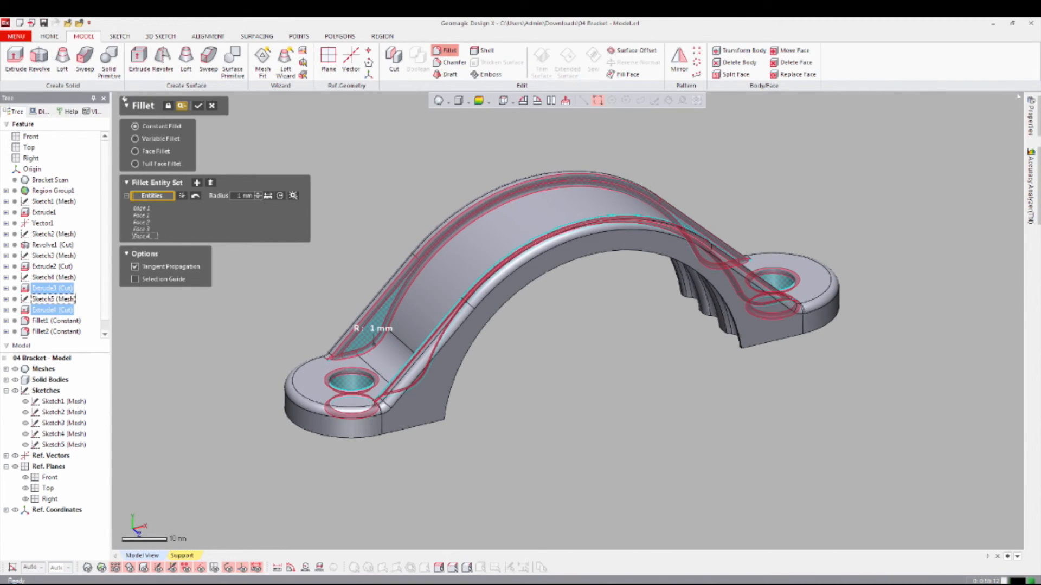
left_click(198, 106)
Show the scan mesh, examine the filleted bracket with the Deviation for Body colour map, and set the analysis back to None.
key("ctrl+1")
mouse_move(564, 260)
right_mouse_down()
mouse_move(567, 246)
mouse_move(547, 401)
mouse_move(567, 244)
right_mouse_up()
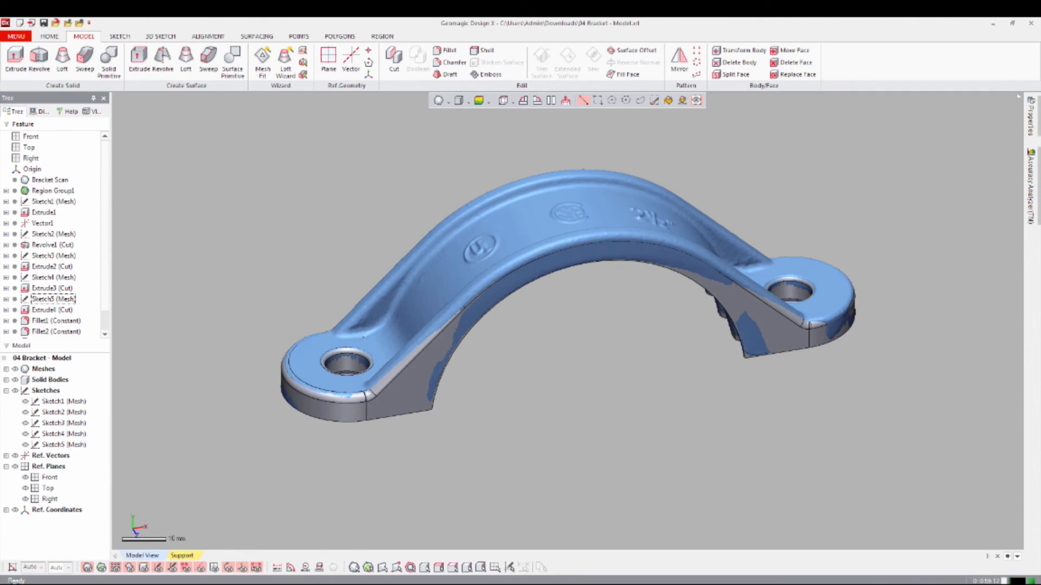
mouse_move(1031, 190)
left_click(922, 135)
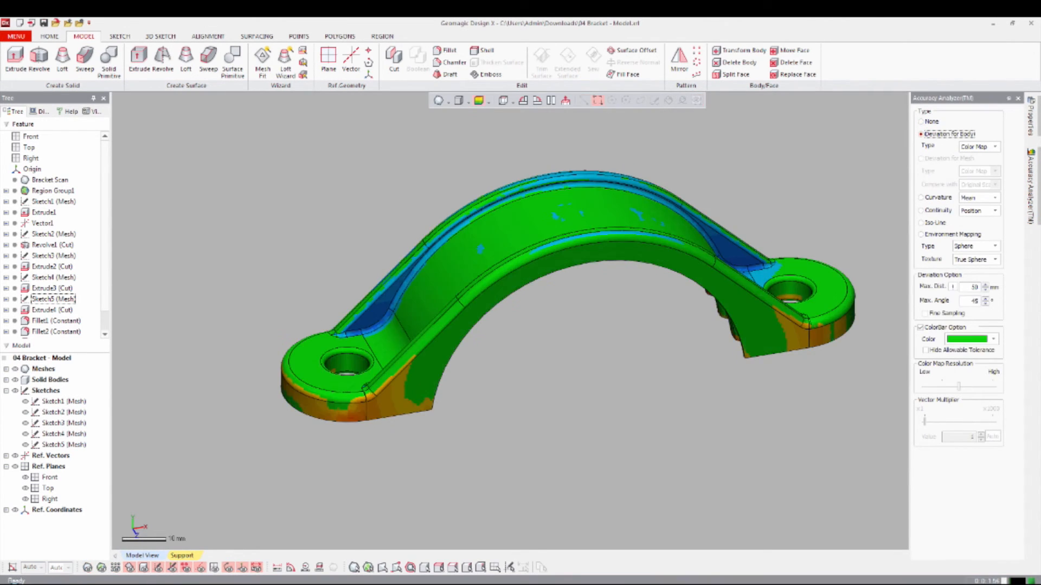
scroll(568, 321, "down", 1)
right_click_drag(564, 261, 599, 303)
scroll(567, 321, "up", 1)
scroll(568, 320, "down", 1)
scroll(567, 321, "down", 1)
scroll(567, 321, "up", 2)
scroll(568, 321, "up", 1)
mouse_move(1030, 187)
left_click(928, 122)
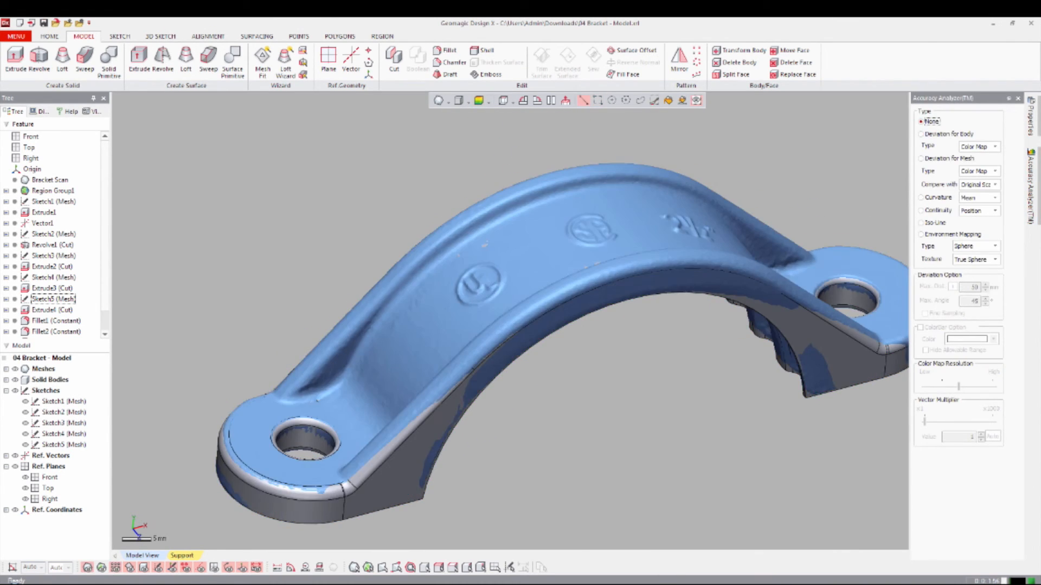
Hide the scan mesh and inspect the finished solid bracket from above and from the side.
scroll(568, 321, "down", 2)
right_click_drag(588, 320, 604, 317)
key("ctrl+1")
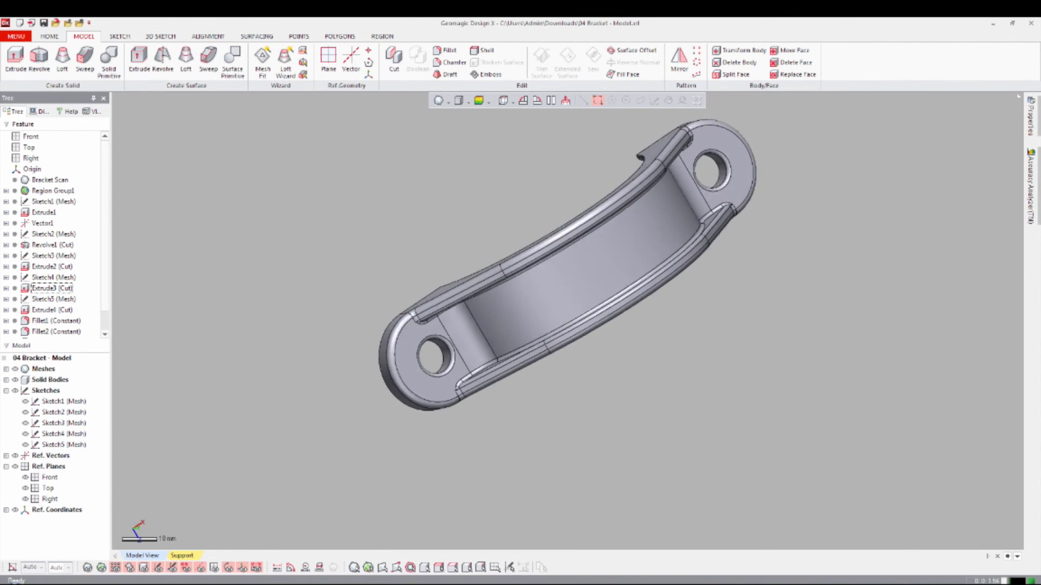
right_click_drag(590, 336, 482, 211)
scroll(568, 320, "up", 2)
scroll(567, 320, "down", 1)
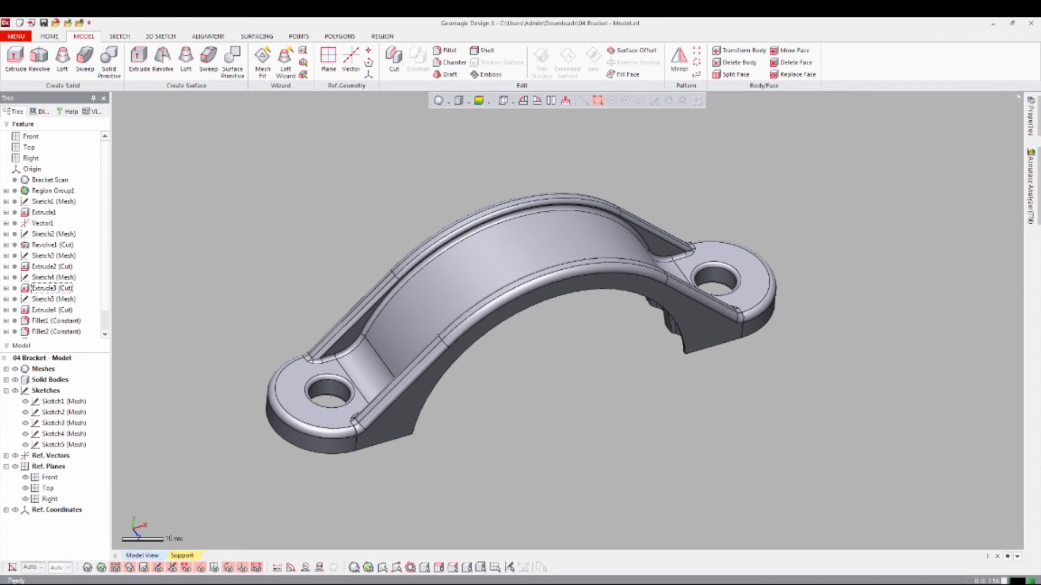
mouse_move(104, 225)
left_mouse_down()
mouse_move(105, 243)
mouse_move(104, 225)
left_mouse_up()
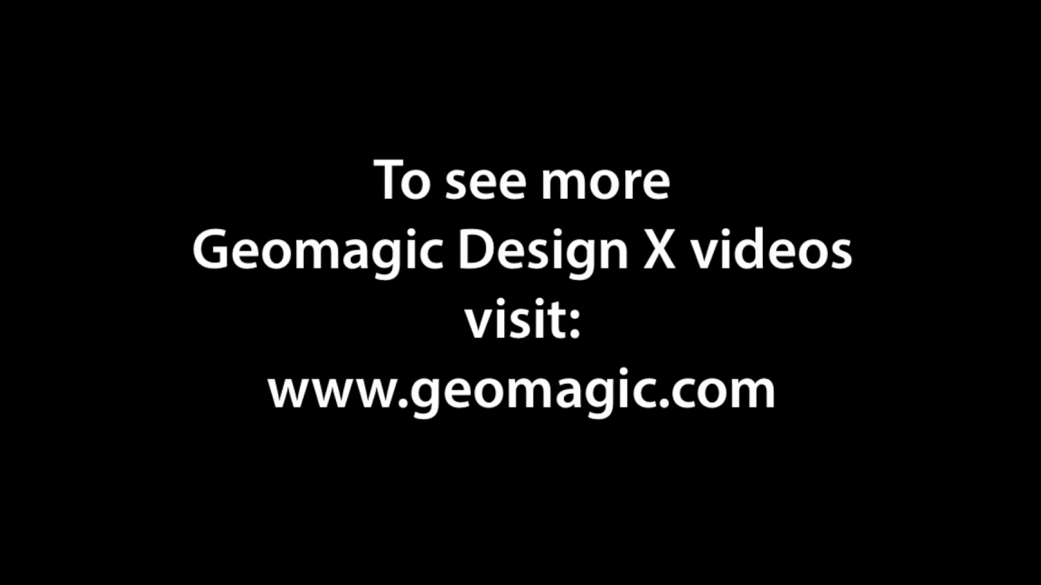